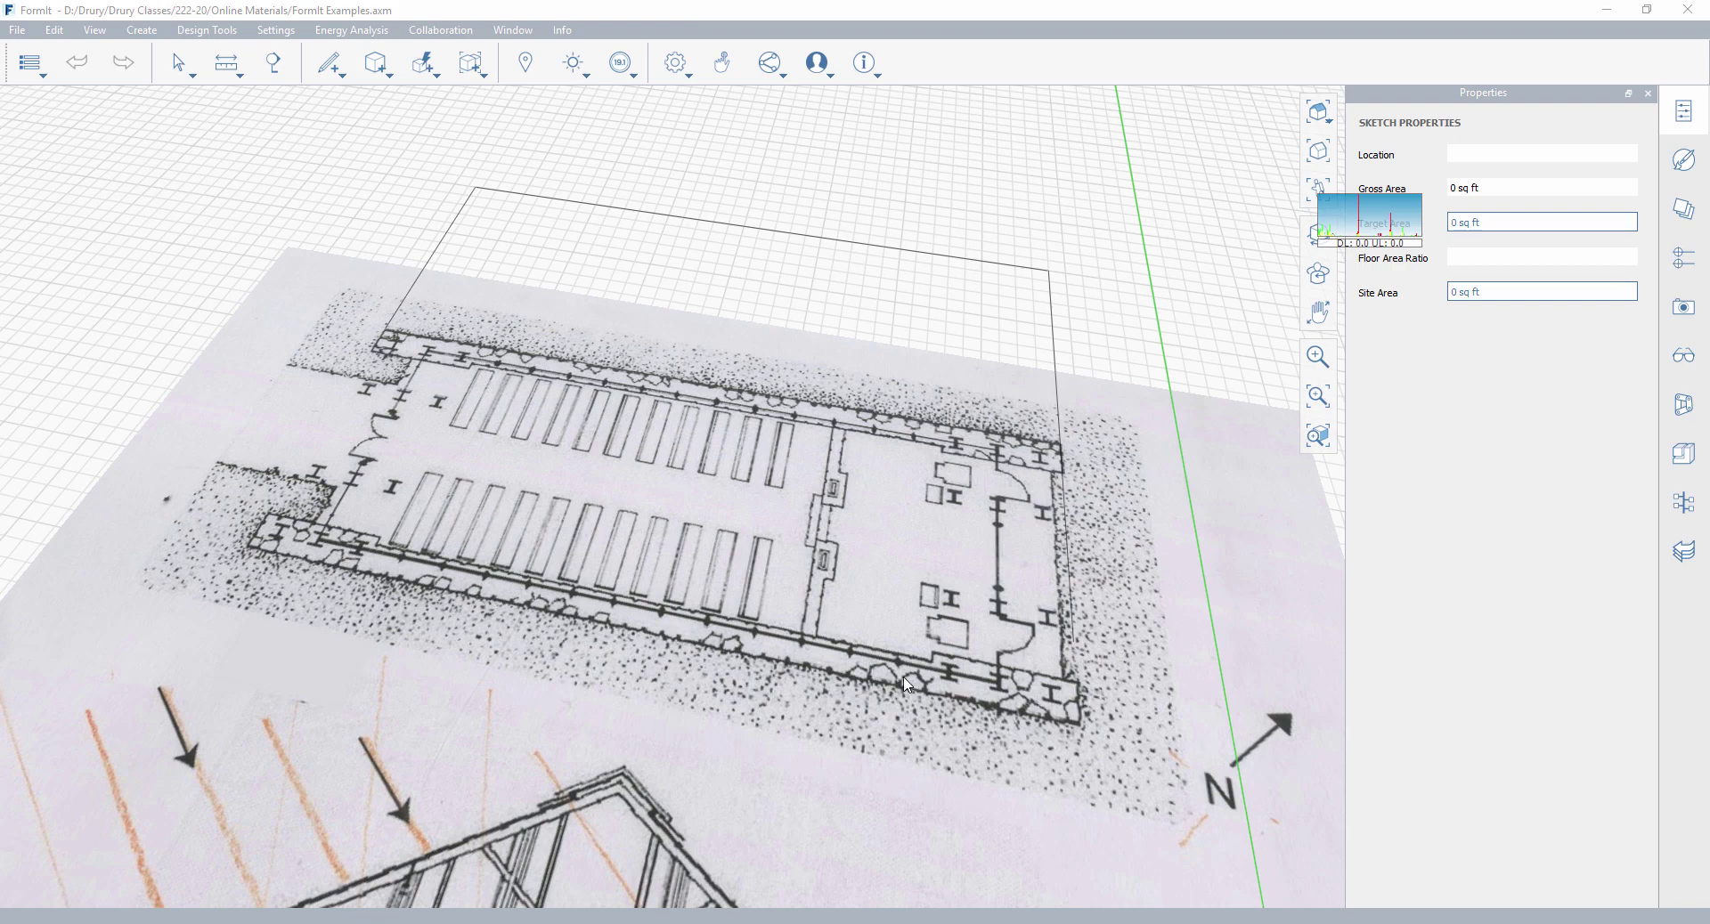
Delete the stray sketch lines around the floor plan and on the empty ground beside the reference image.
scroll(922, 626, down, 6)
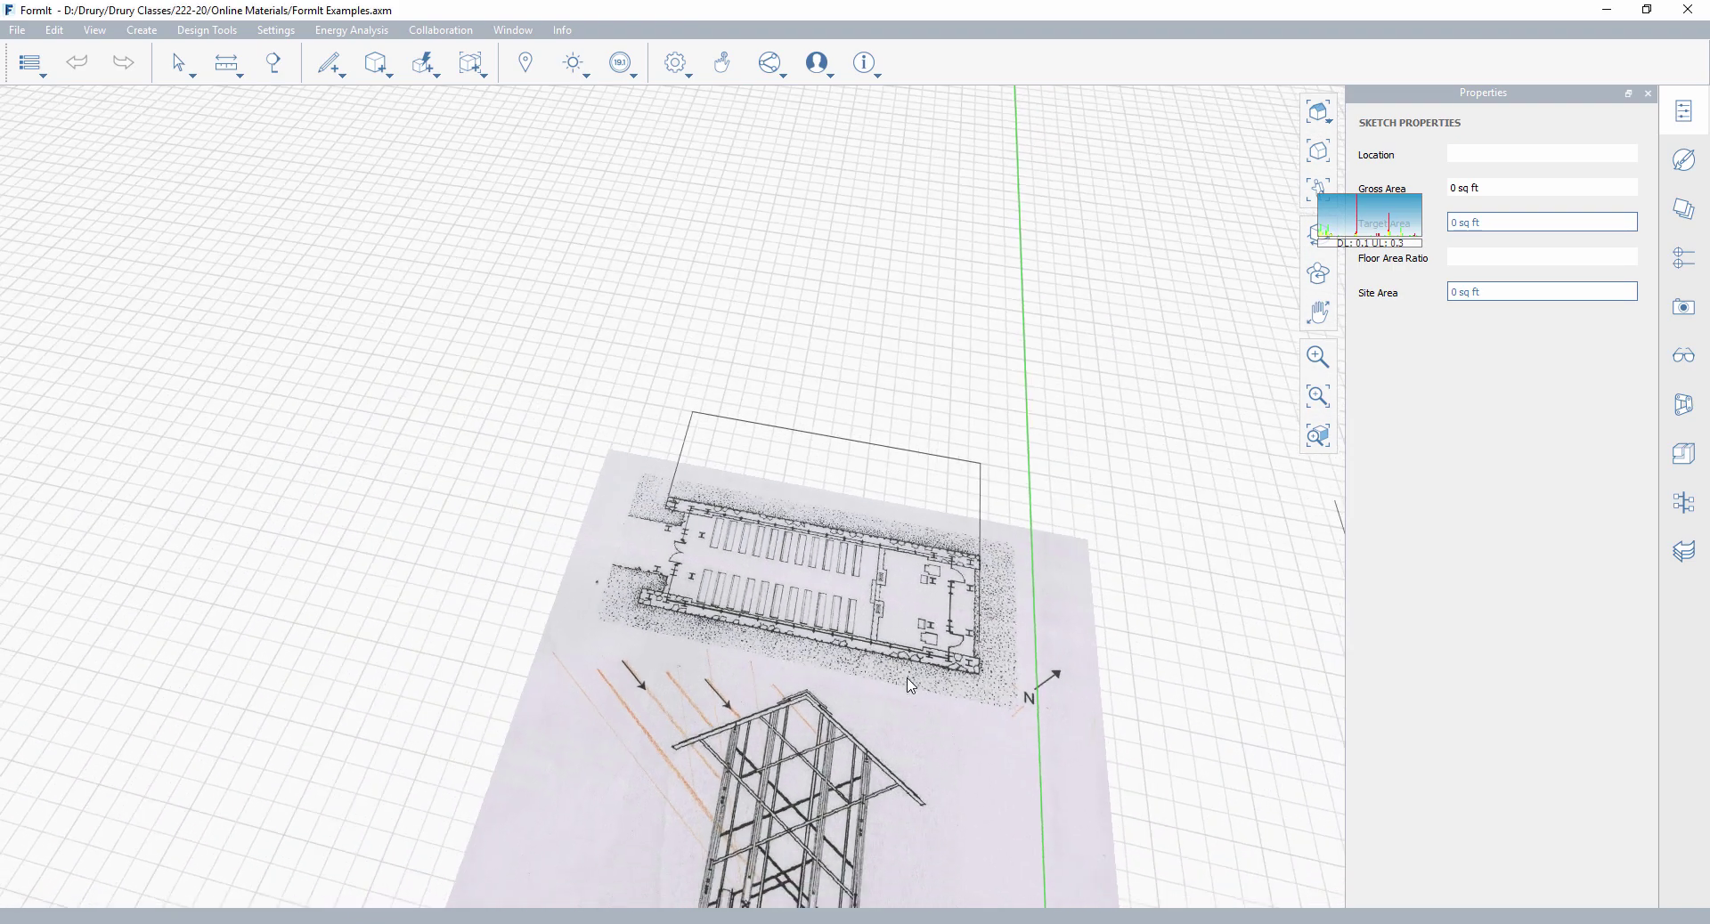
middle_drag(826, 674, 825, 652)
mouse_move(782, 653)
right_down()
mouse_move(632, 643)
mouse_move(669, 630)
right_up()
mouse_move(670, 630)
middle_down()
mouse_move(580, 559)
mouse_move(660, 594)
middle_up()
drag(416, 250, 1163, 675)
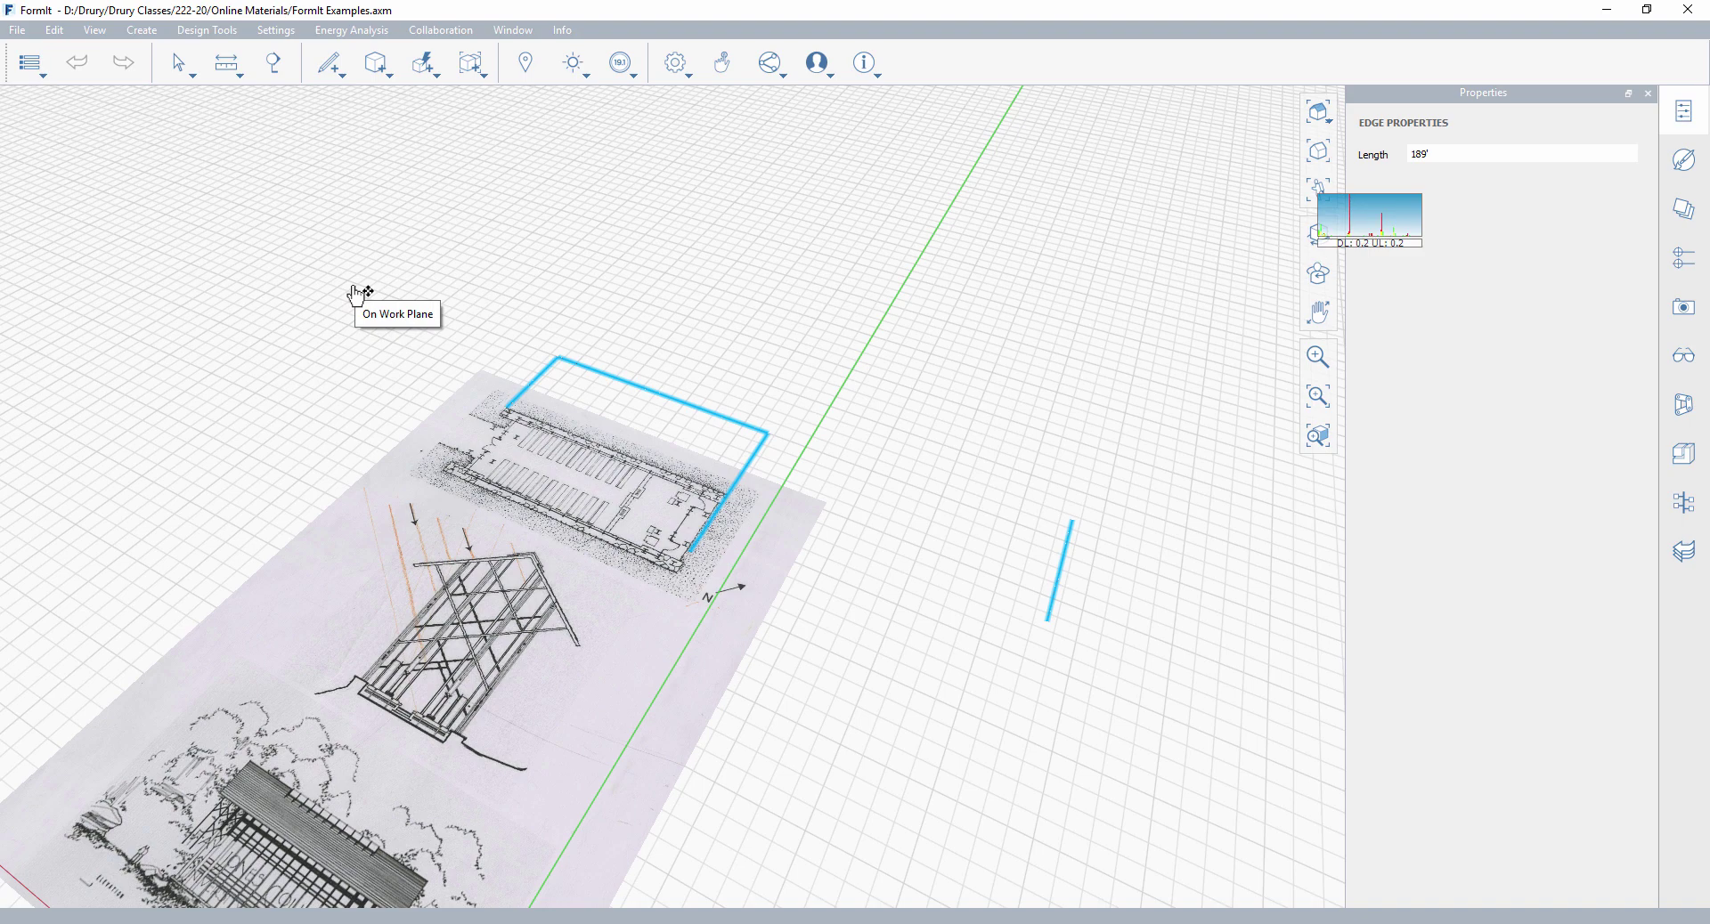
key(Delete)
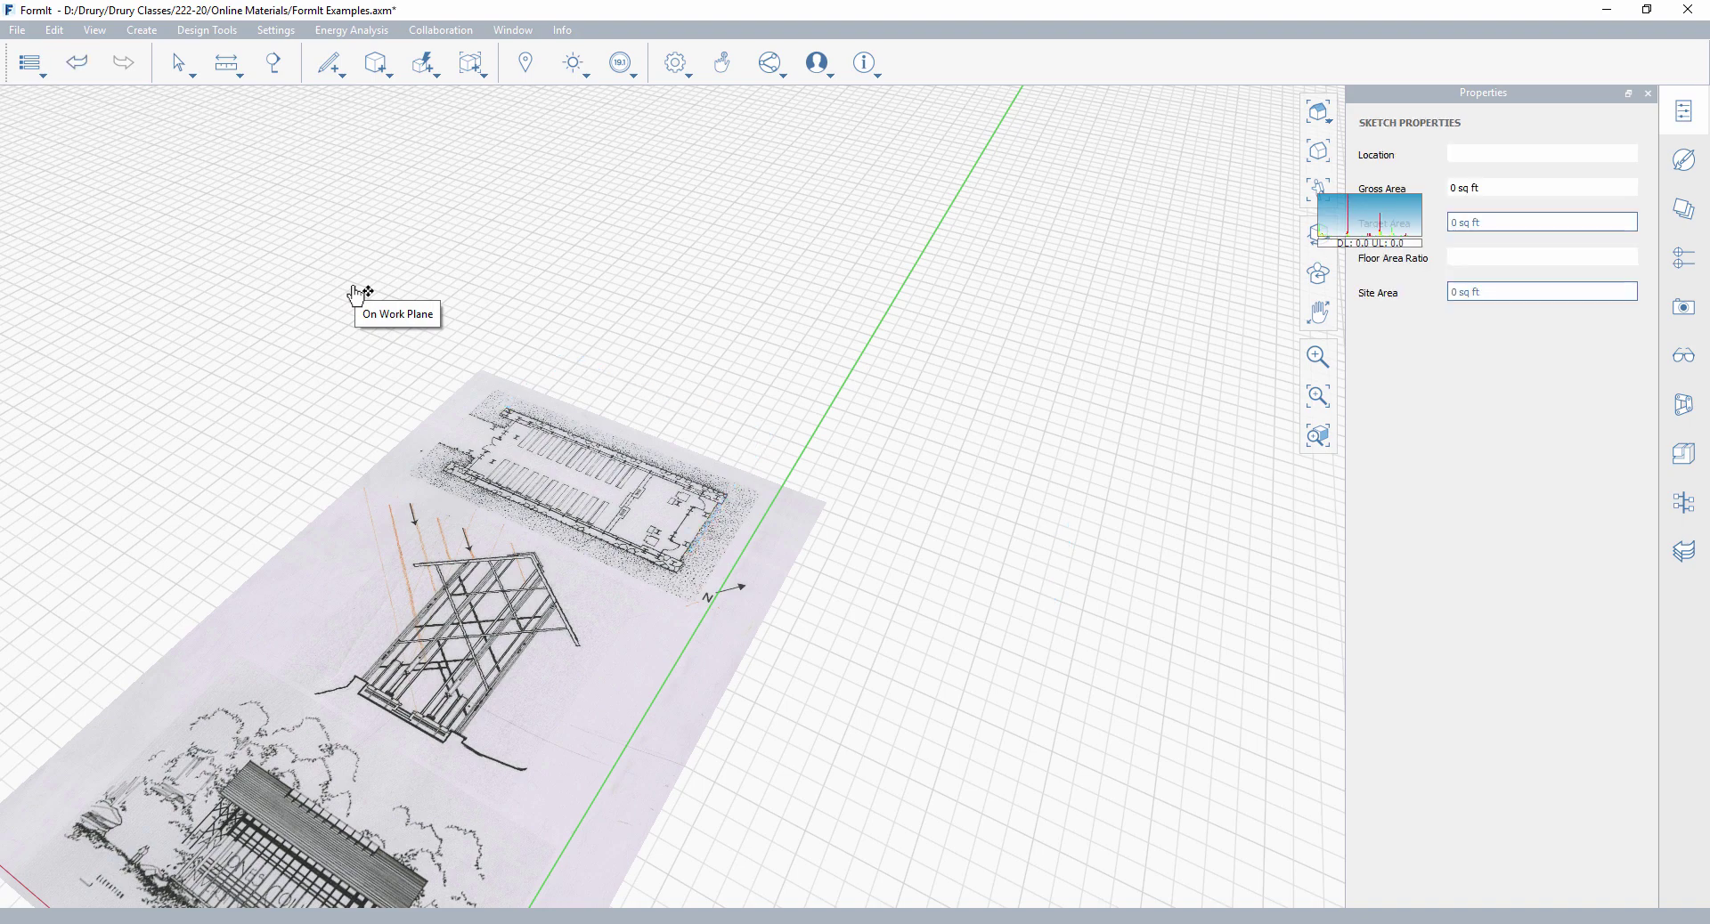
Move the reference image so the middle of its floor plan sits on the origin, and deselect it.
scroll(359, 362, down, 3)
middle_drag(362, 525, 656, 472)
mouse_move(647, 528)
middle_down()
mouse_move(926, 526)
mouse_move(647, 511)
middle_up()
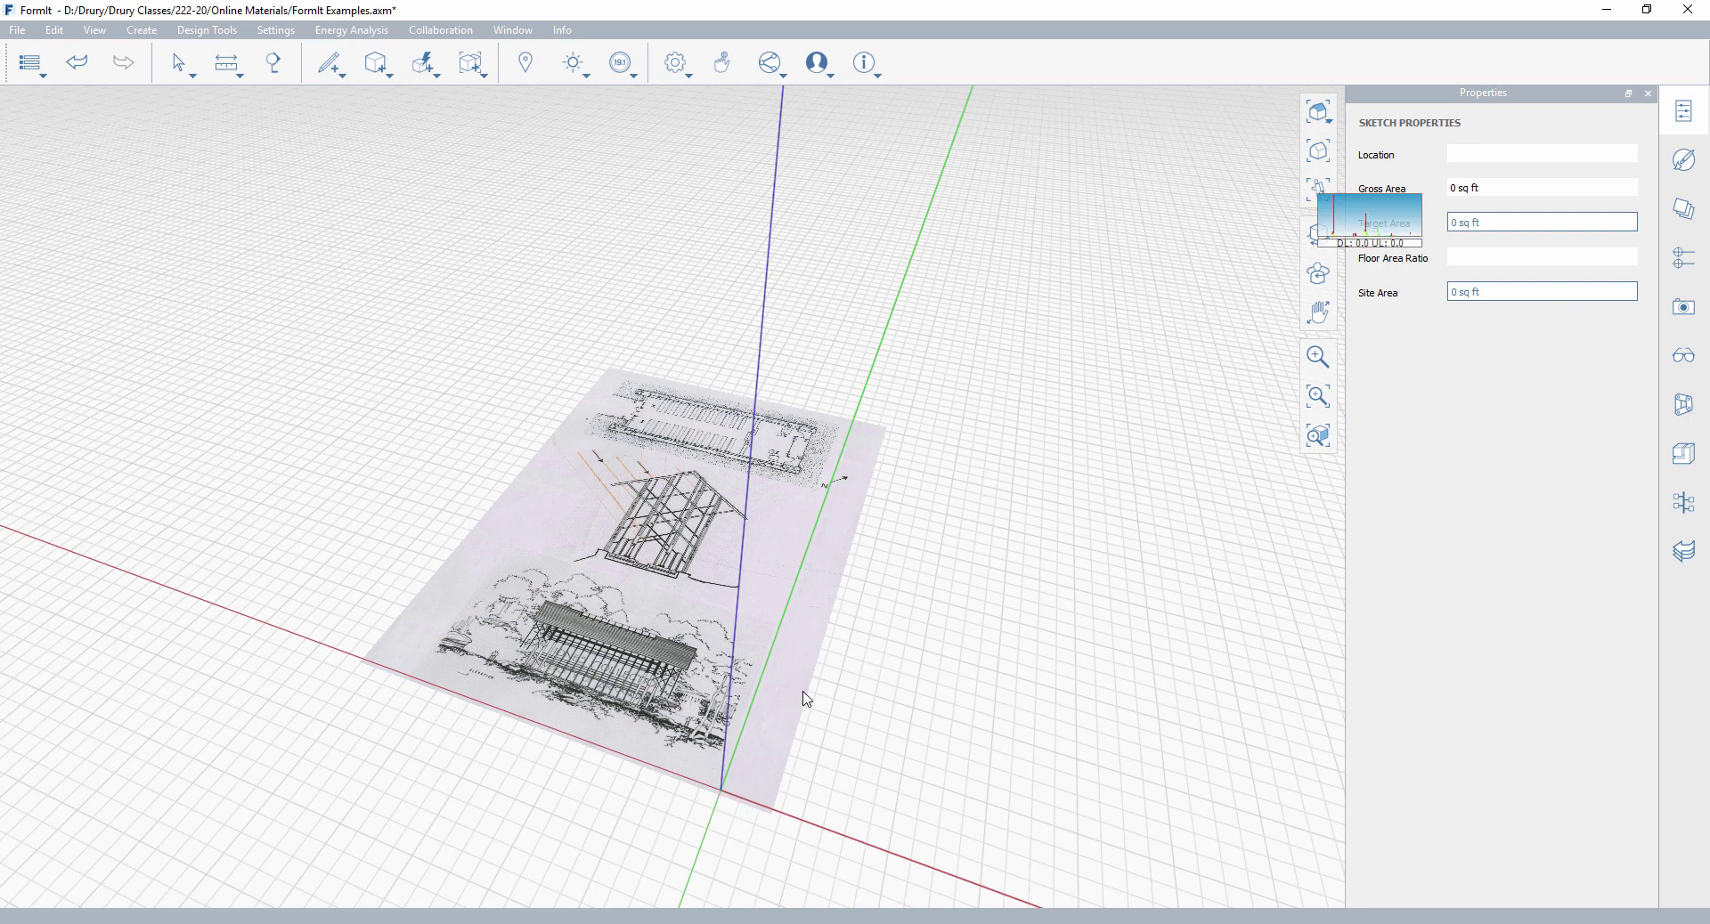
click(657, 519)
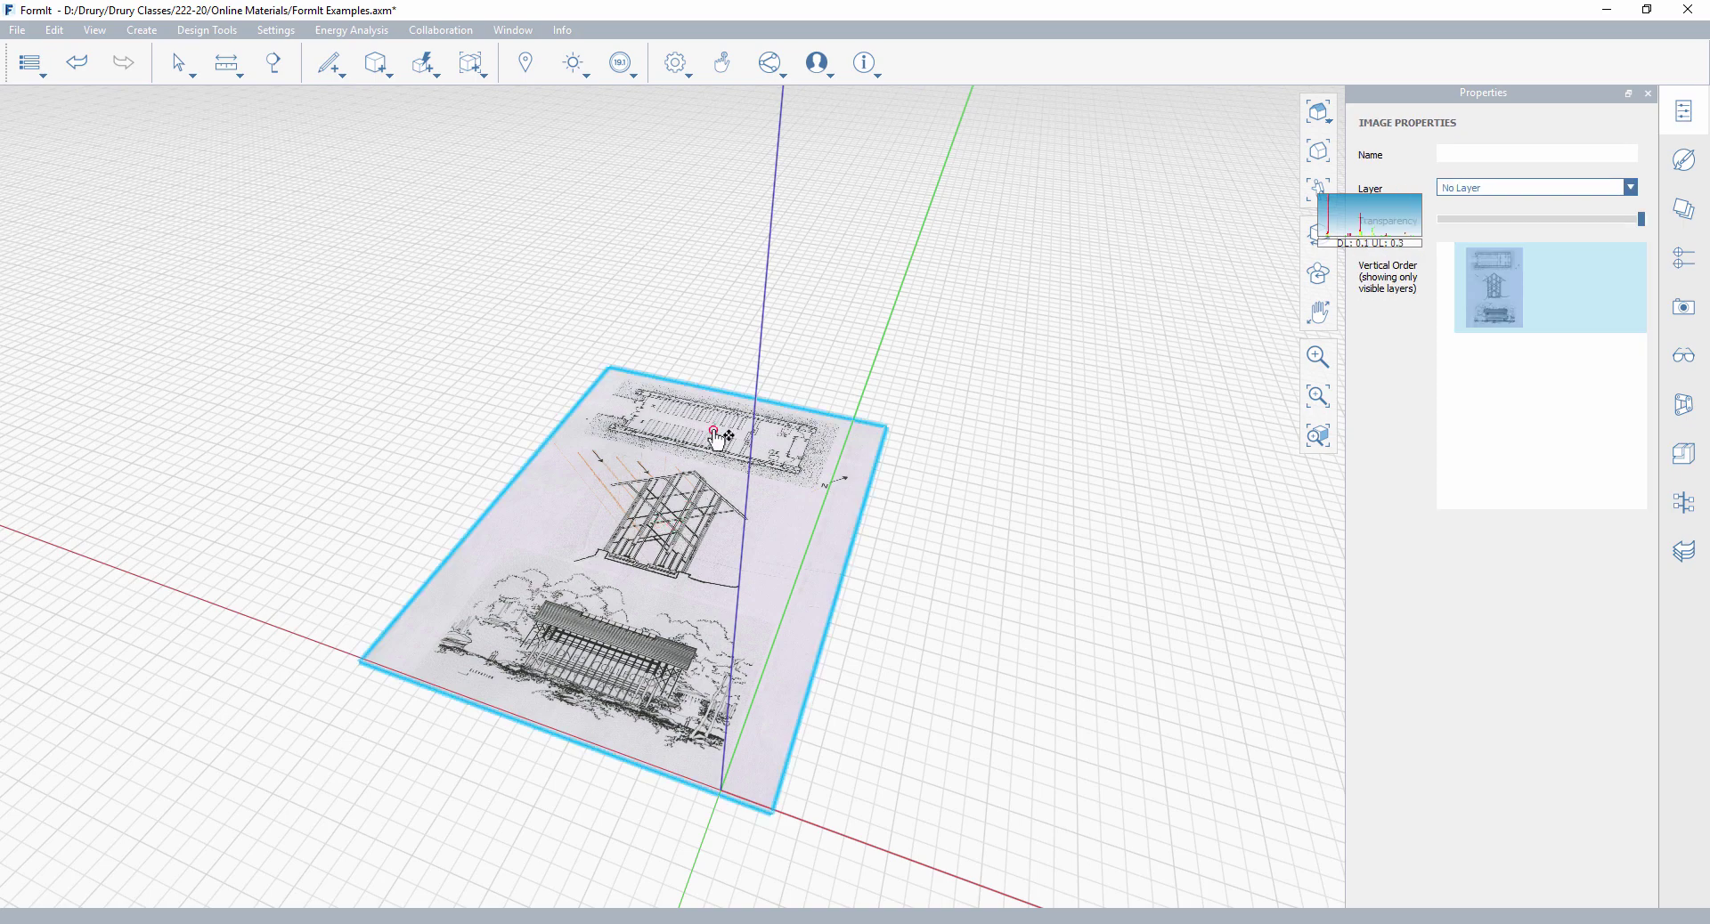
drag(715, 433, 726, 788)
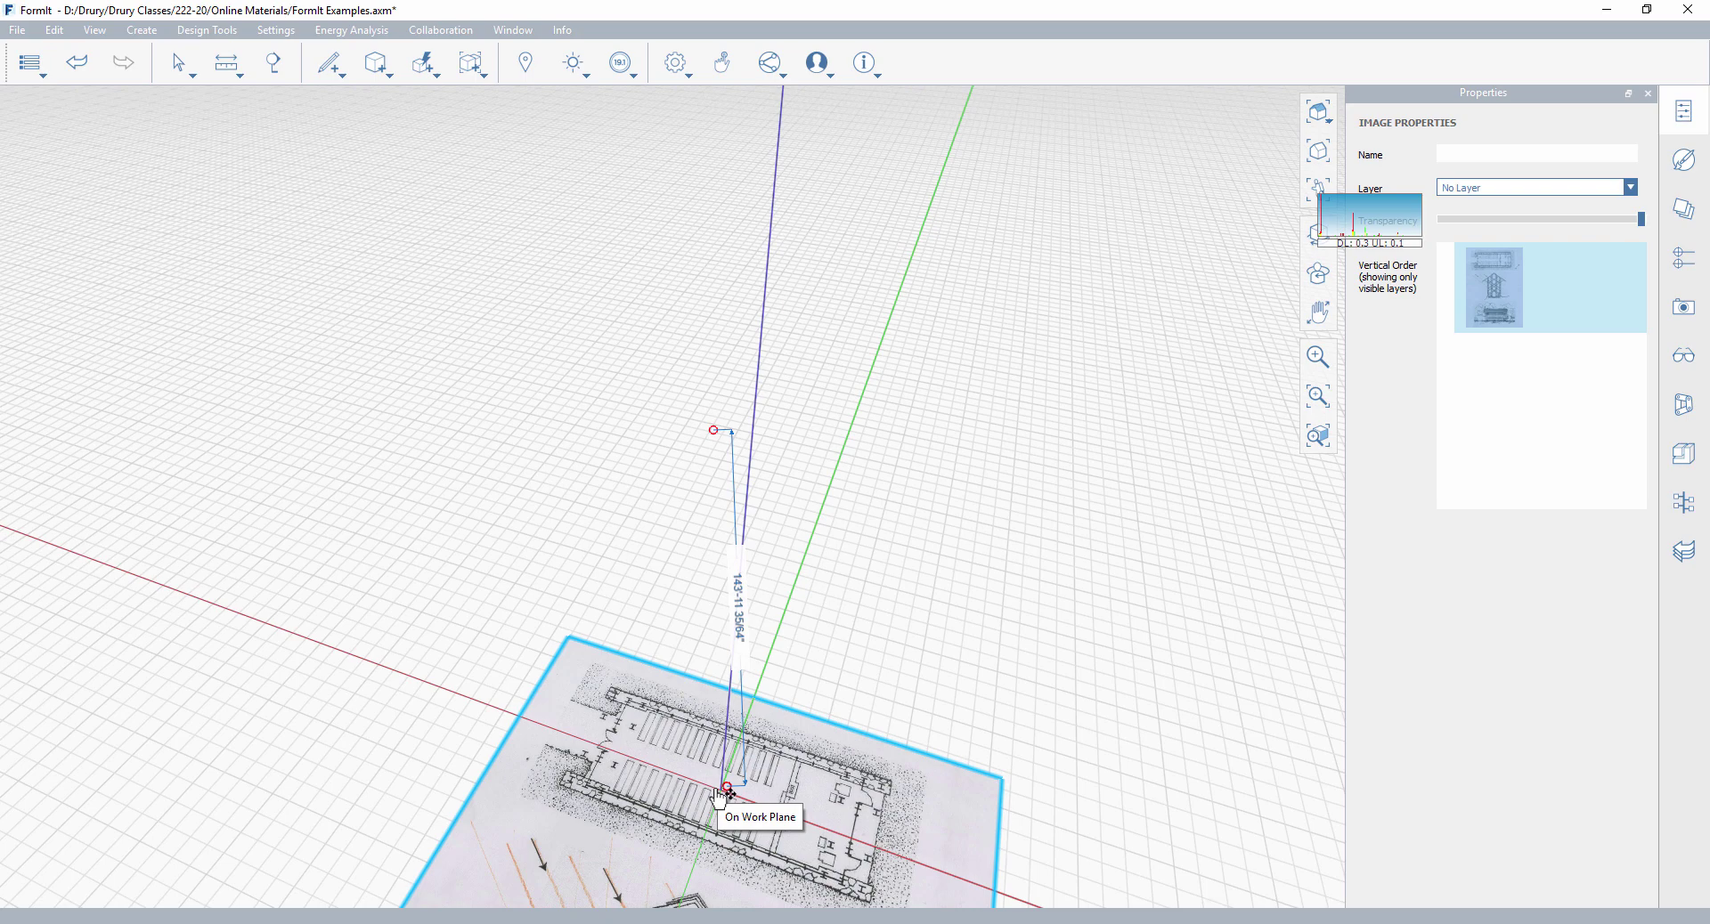
drag(721, 797, 721, 798)
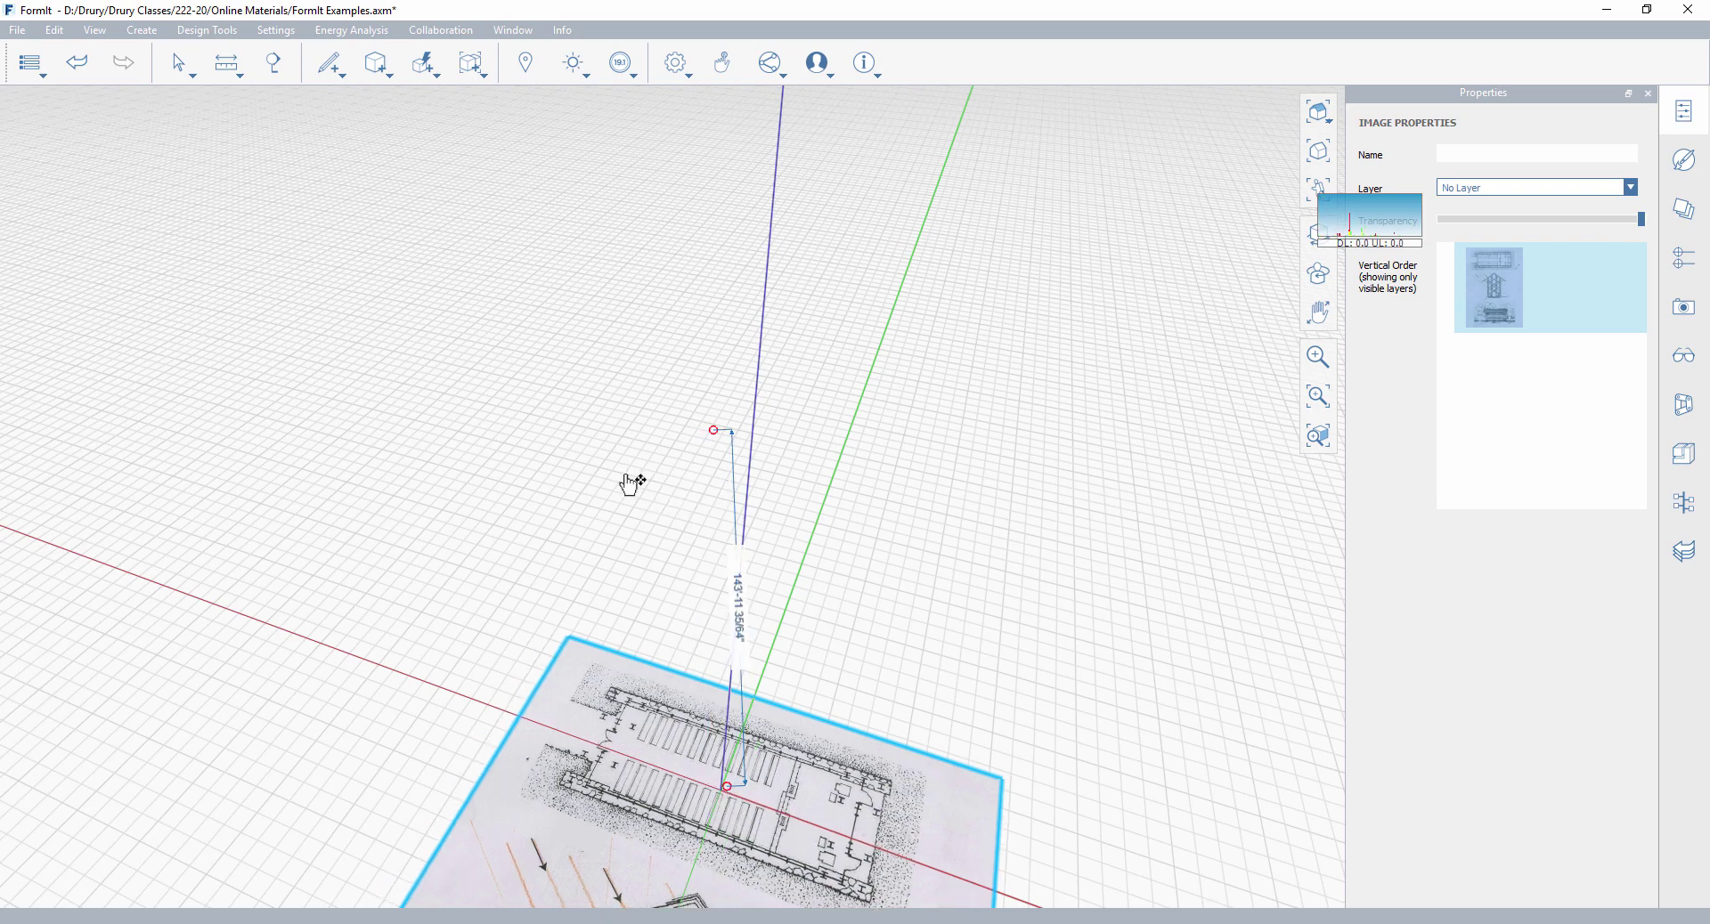
click(640, 514)
Examine the floor plan, section and elevation drawings on the reference image and their alignment with the axes.
scroll(685, 539, up, 5)
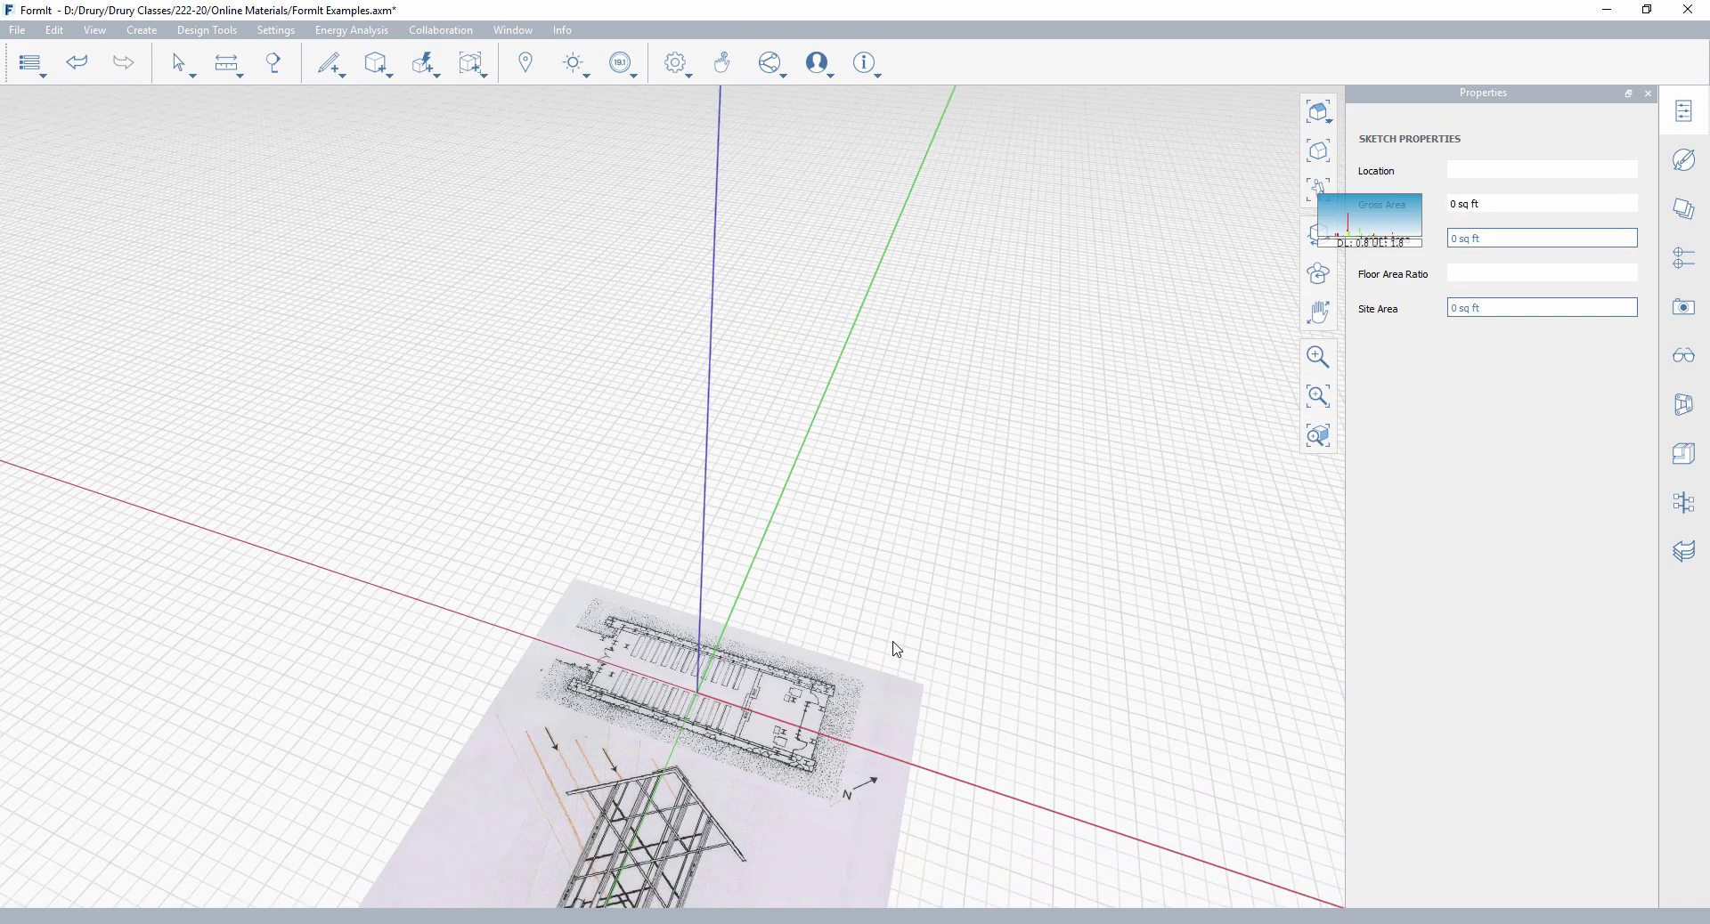
scroll(699, 557, up, 4)
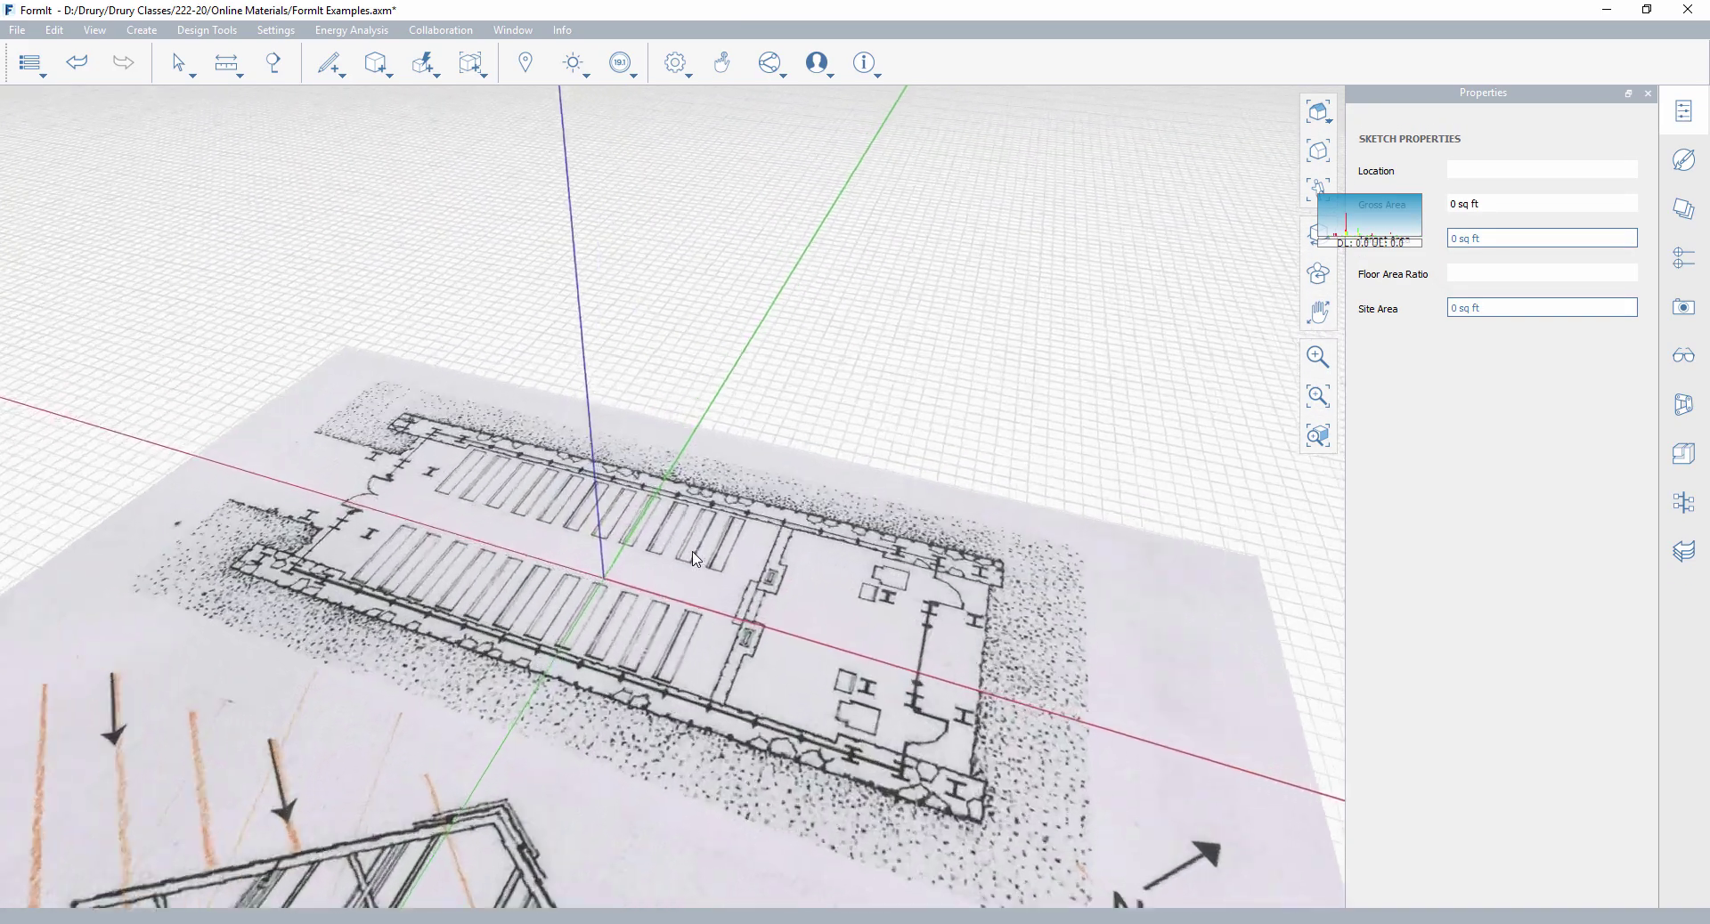
mouse_move(896, 611)
right_down()
mouse_move(880, 624)
mouse_move(875, 590)
mouse_move(817, 585)
right_up()
mouse_move(820, 591)
middle_down()
mouse_move(1062, 585)
mouse_move(1034, 602)
mouse_move(853, 591)
middle_up()
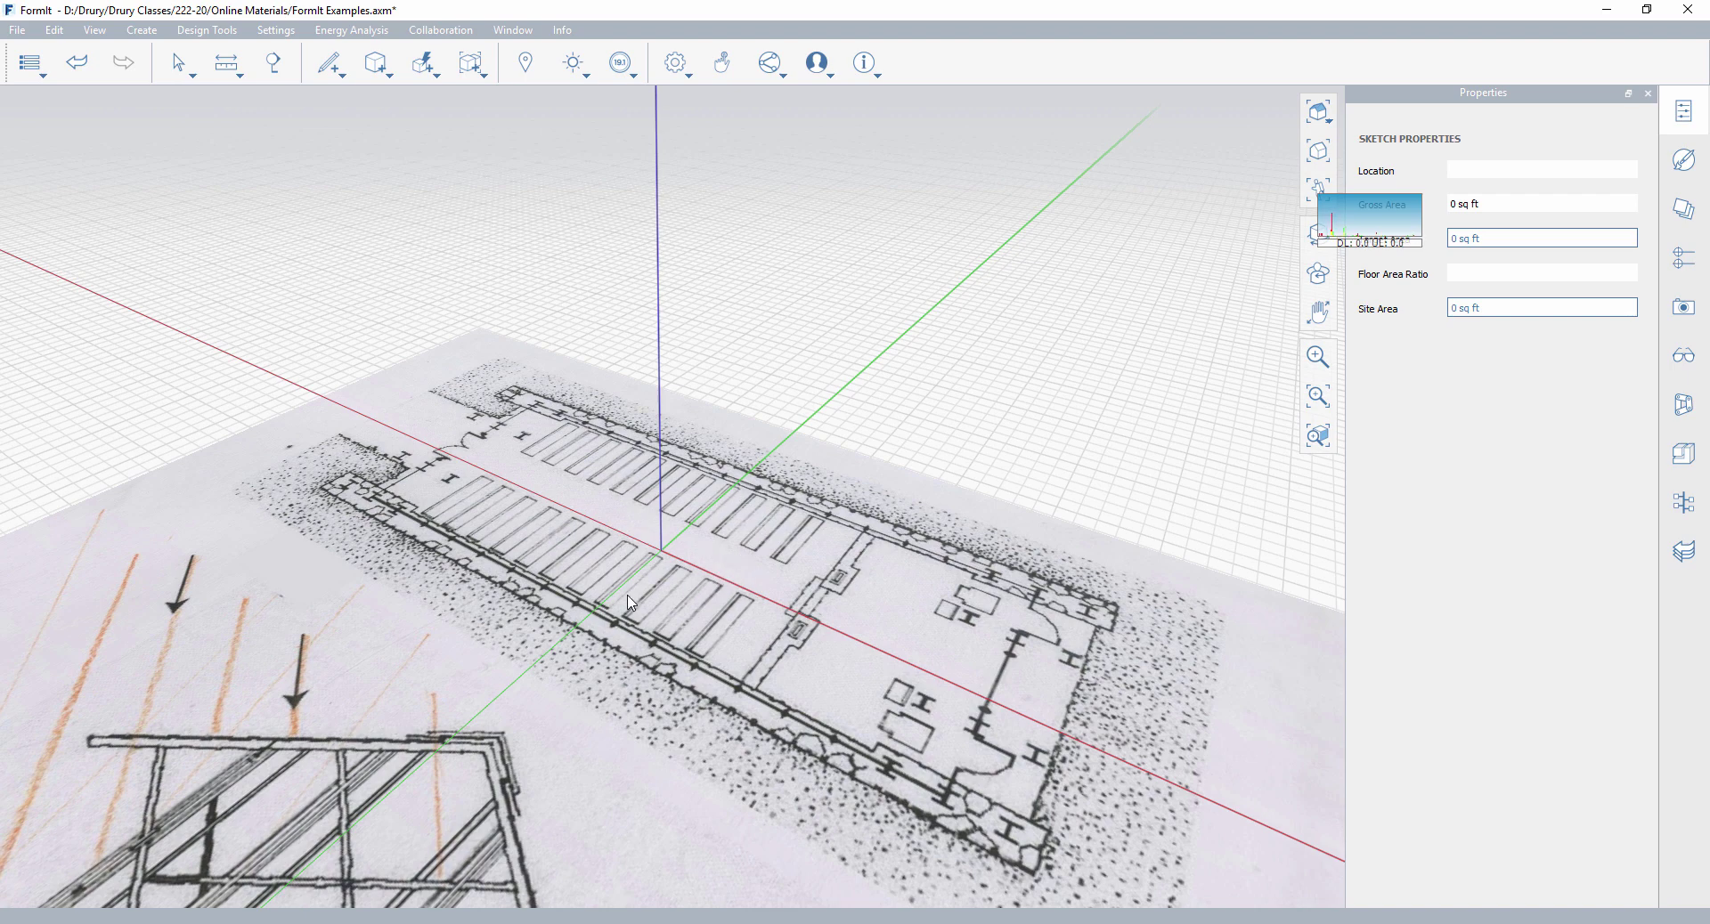
middle_drag(656, 537, 907, 718)
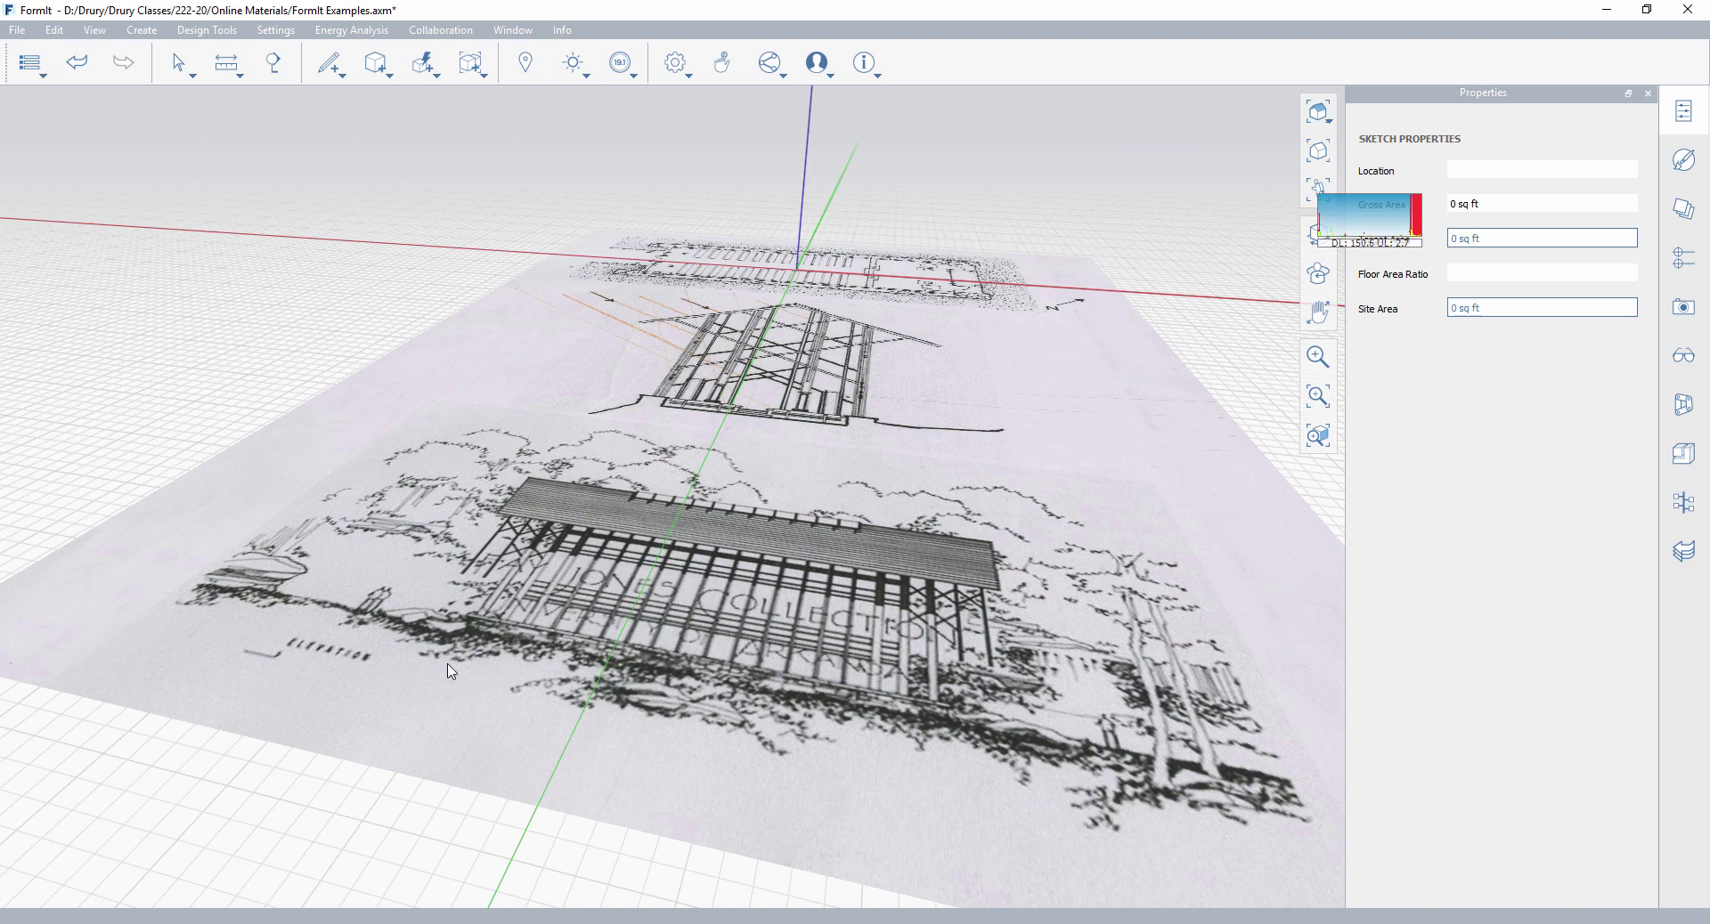
middle_drag(860, 492, 870, 565)
right_drag(870, 565, 865, 561)
middle_drag(978, 457, 805, 681)
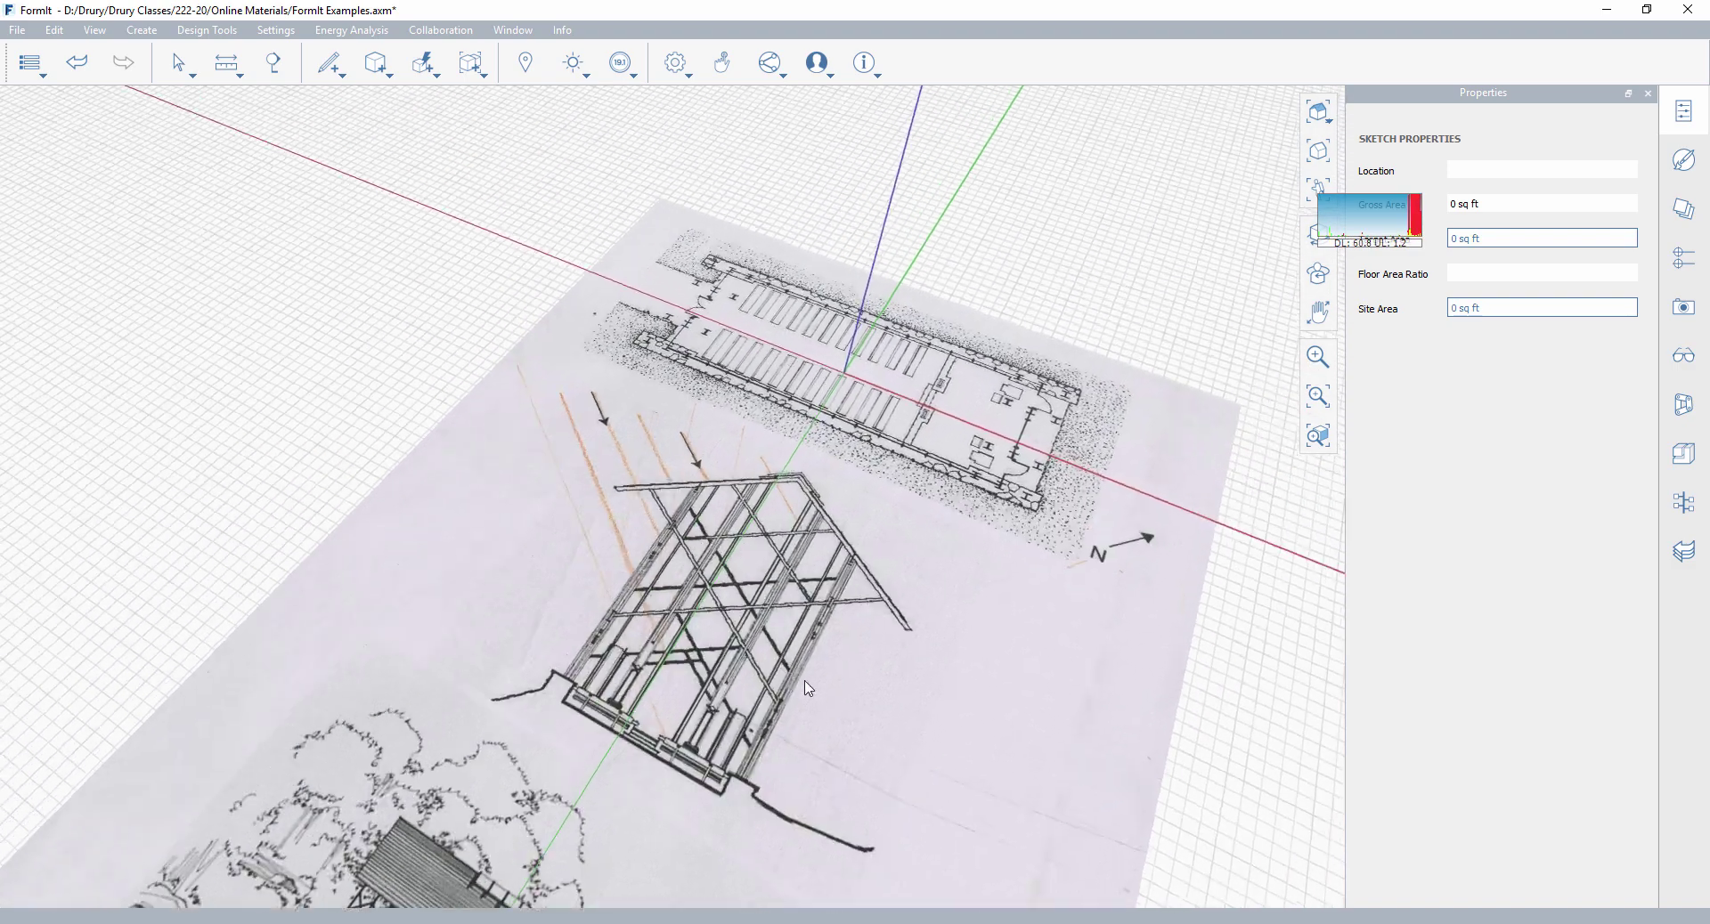
scroll(808, 689, up, 5)
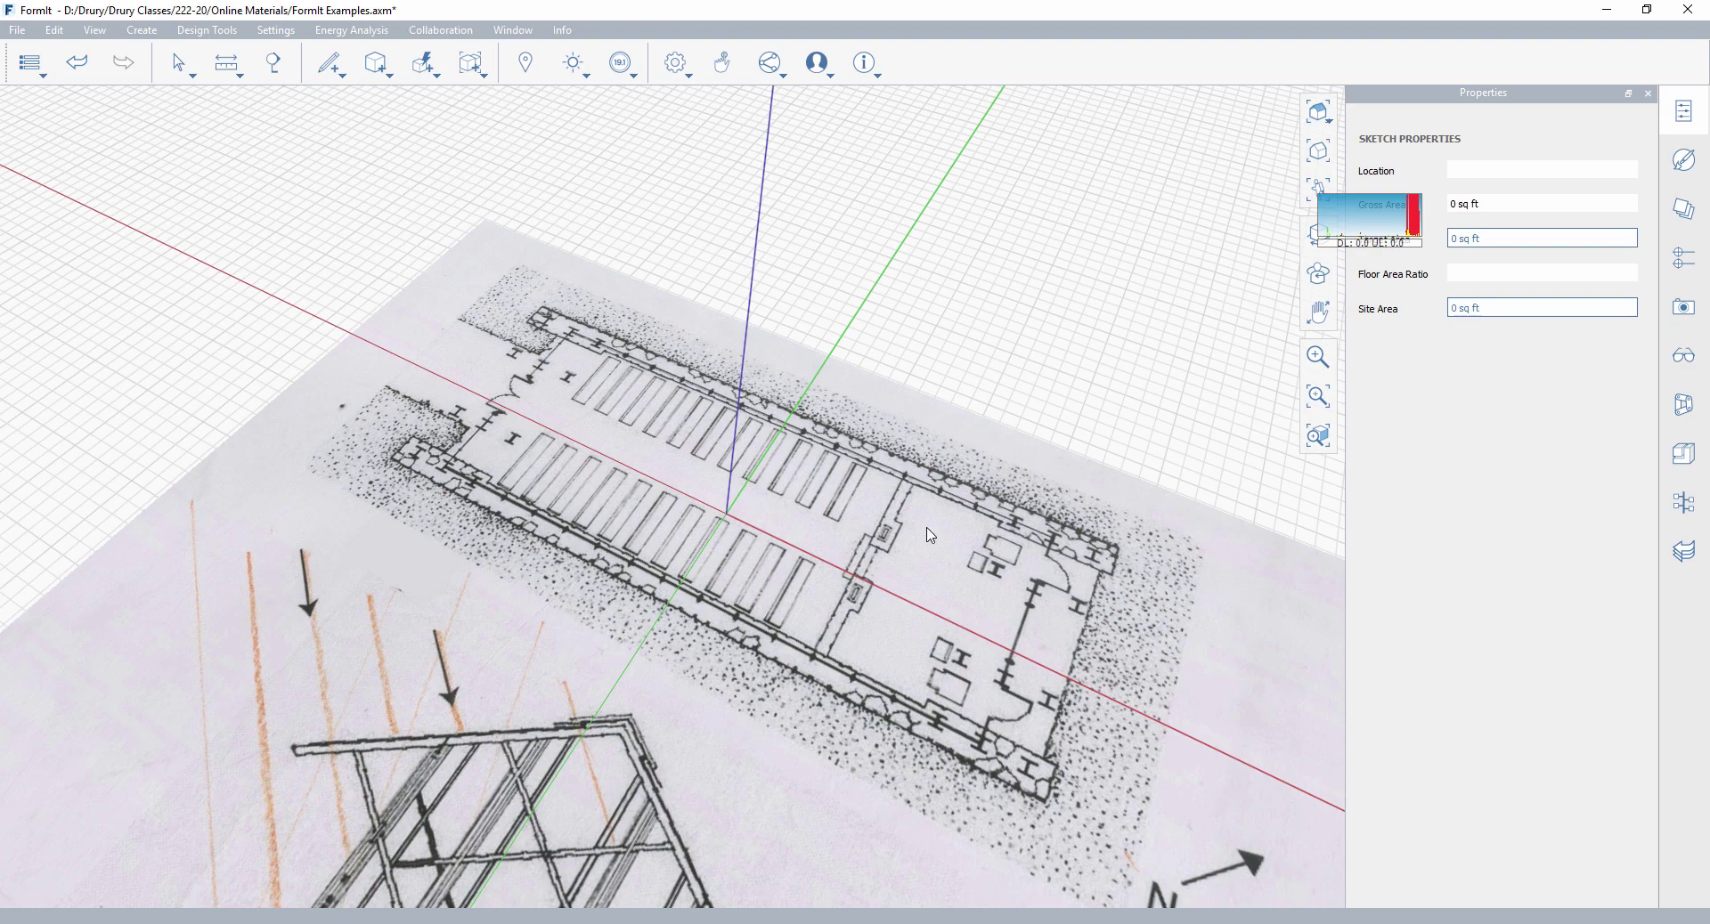
drag(1383, 220, 1602, 122)
right_drag(764, 515, 814, 540)
mouse_move(879, 474)
middle_down()
mouse_move(846, 563)
mouse_move(739, 665)
mouse_move(779, 668)
mouse_move(741, 660)
middle_up()
middle_drag(551, 546, 635, 571)
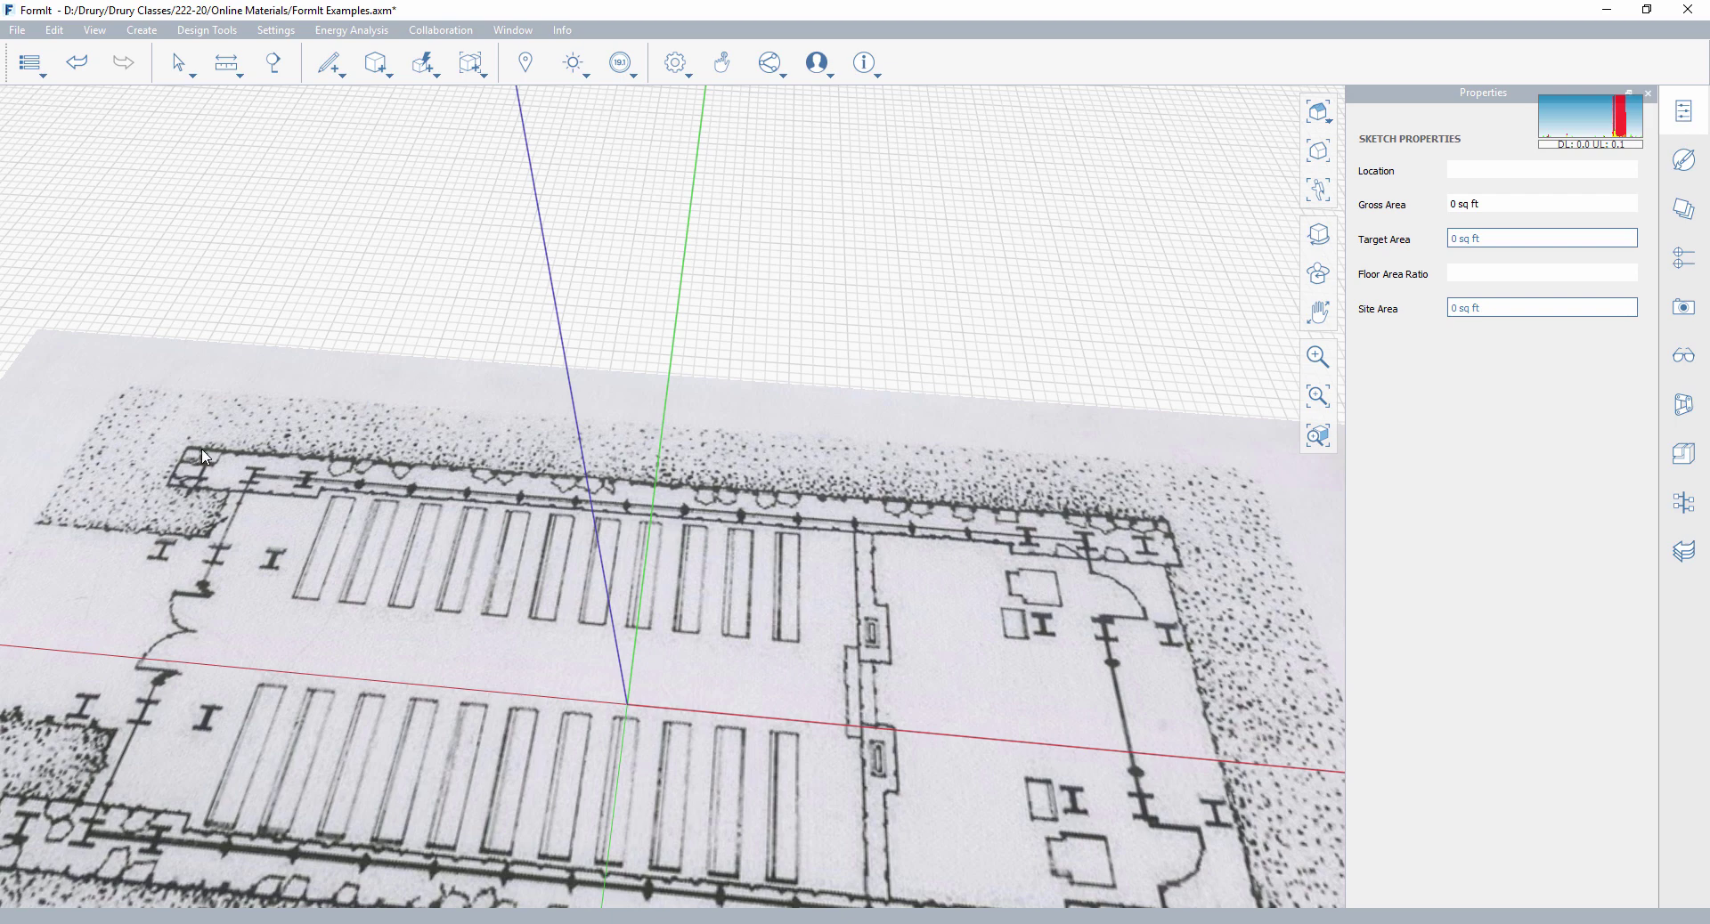
Draw a 75' line along the X axis, tracing the outer face of the plan's far long stone wall.
middle_drag(328, 473, 308, 456)
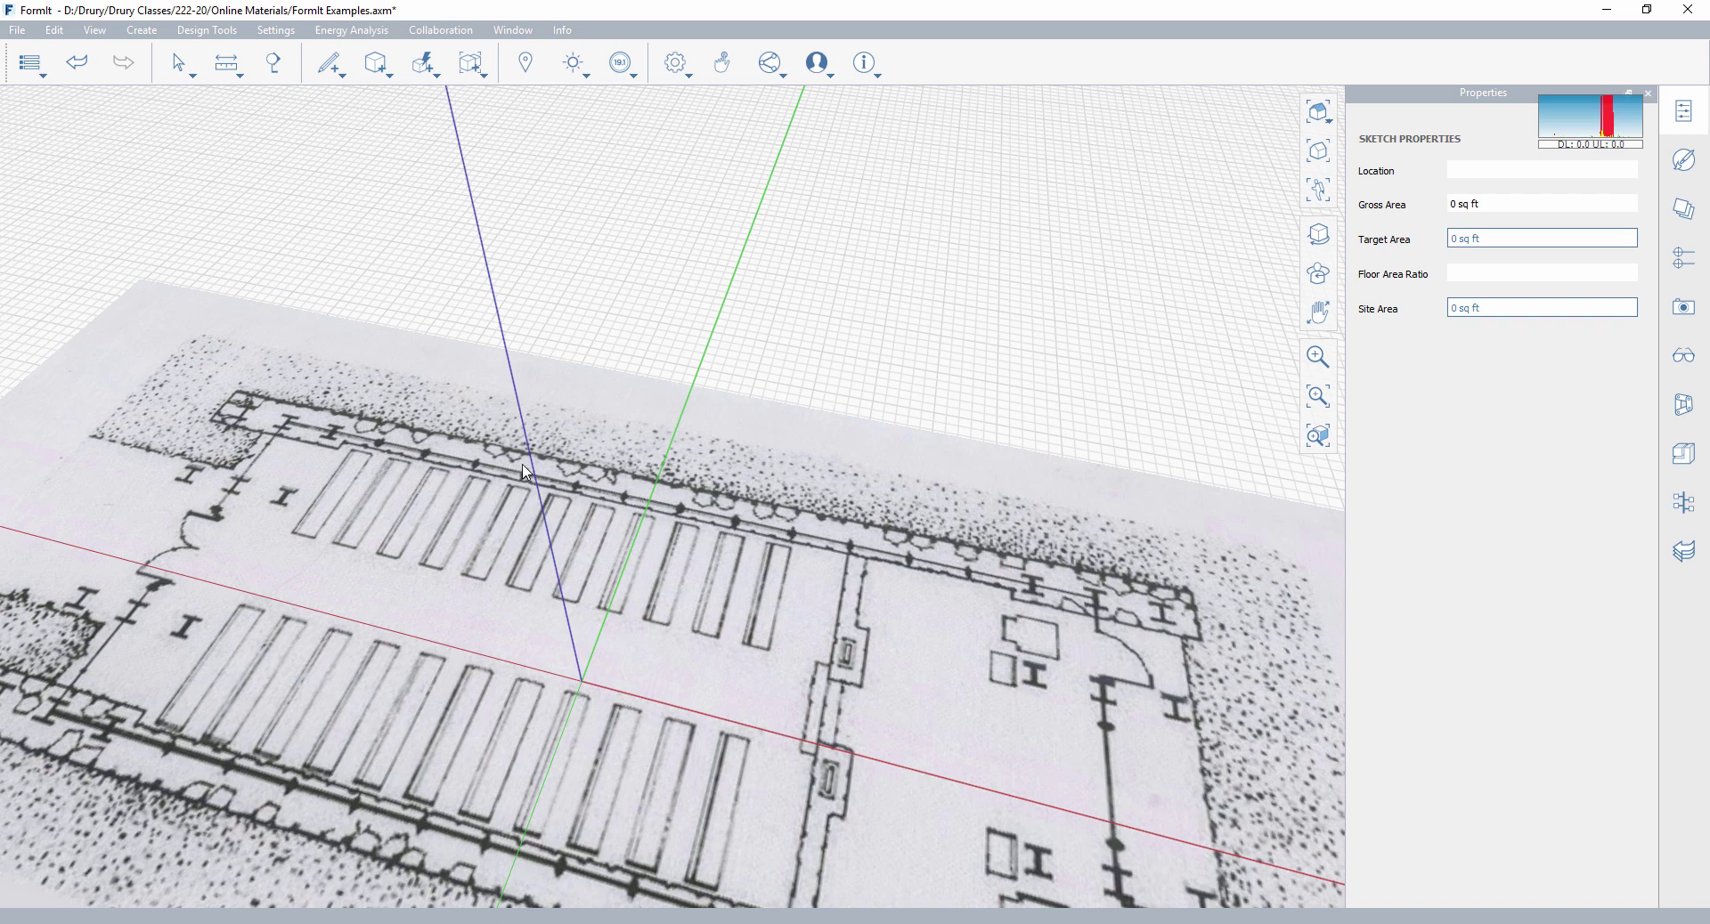
click(332, 68)
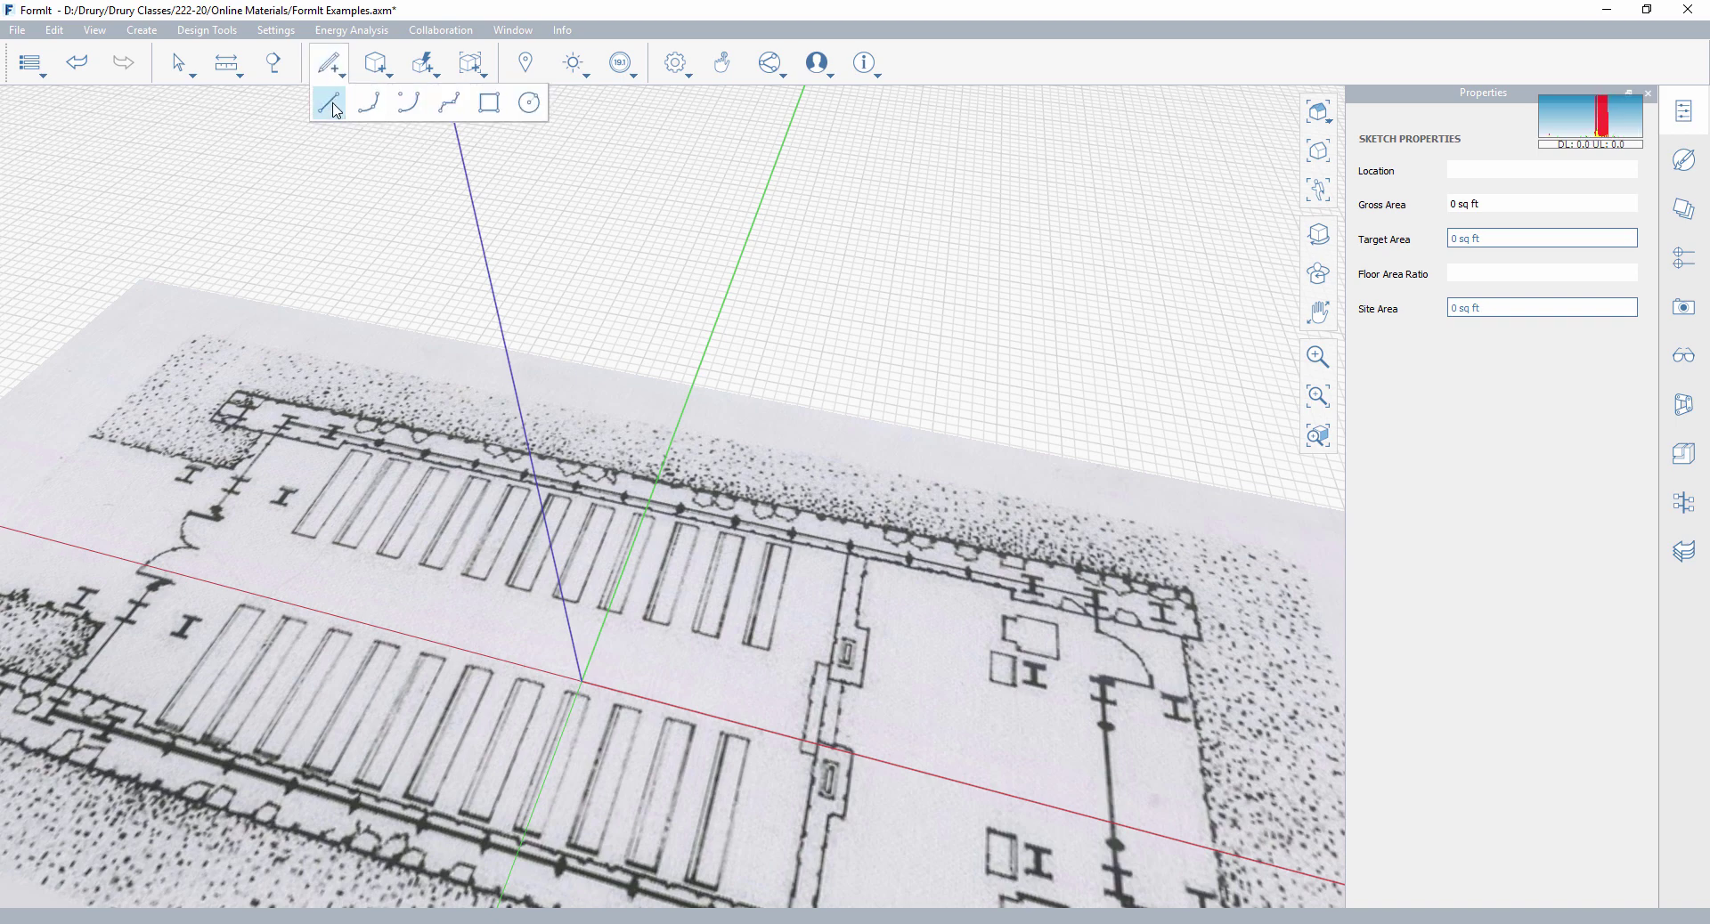
click(335, 110)
scroll(227, 385, up, 6)
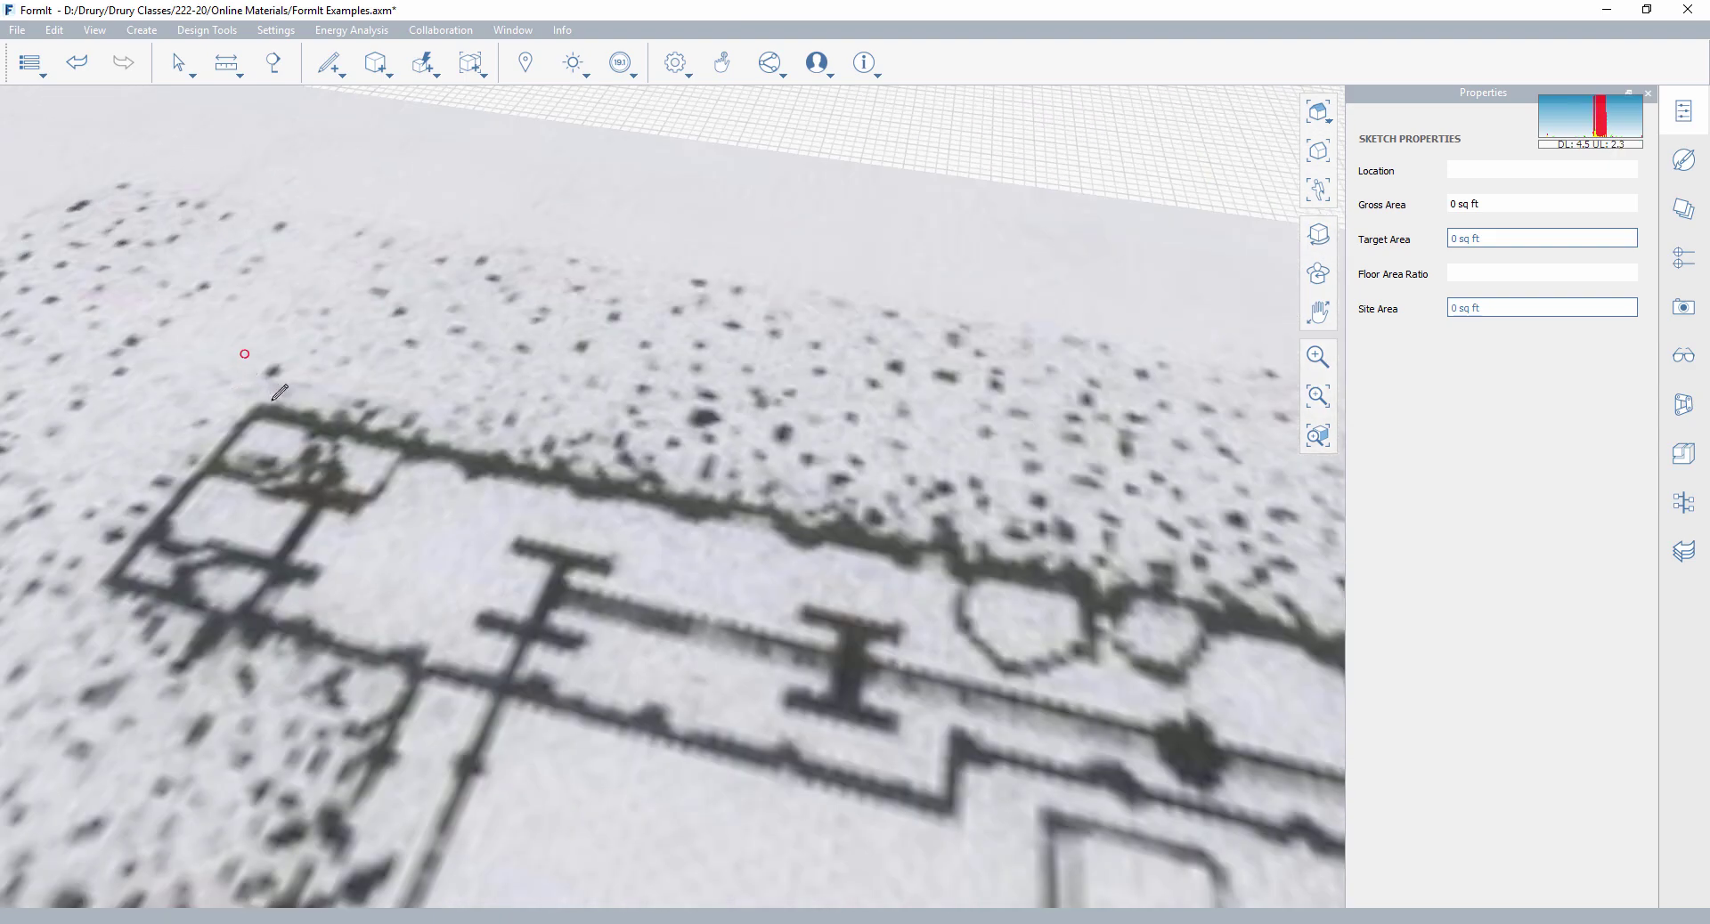
click(259, 402)
scroll(311, 427, down, 6)
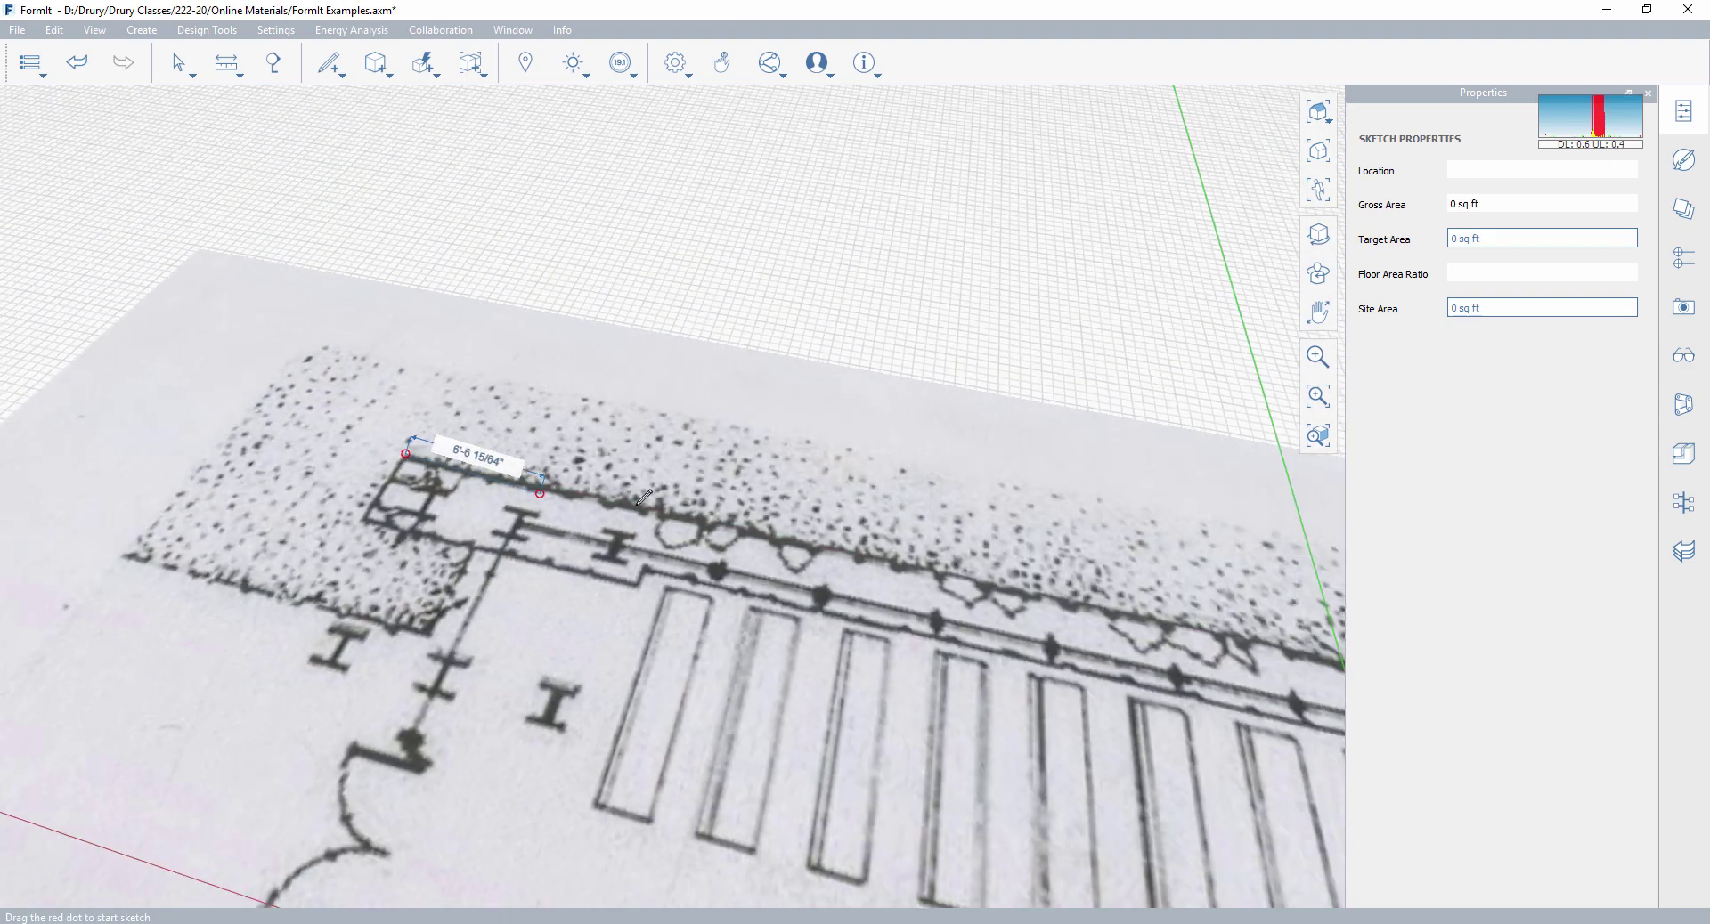
scroll(690, 544, down, 3)
middle_drag(690, 543, 329, 446)
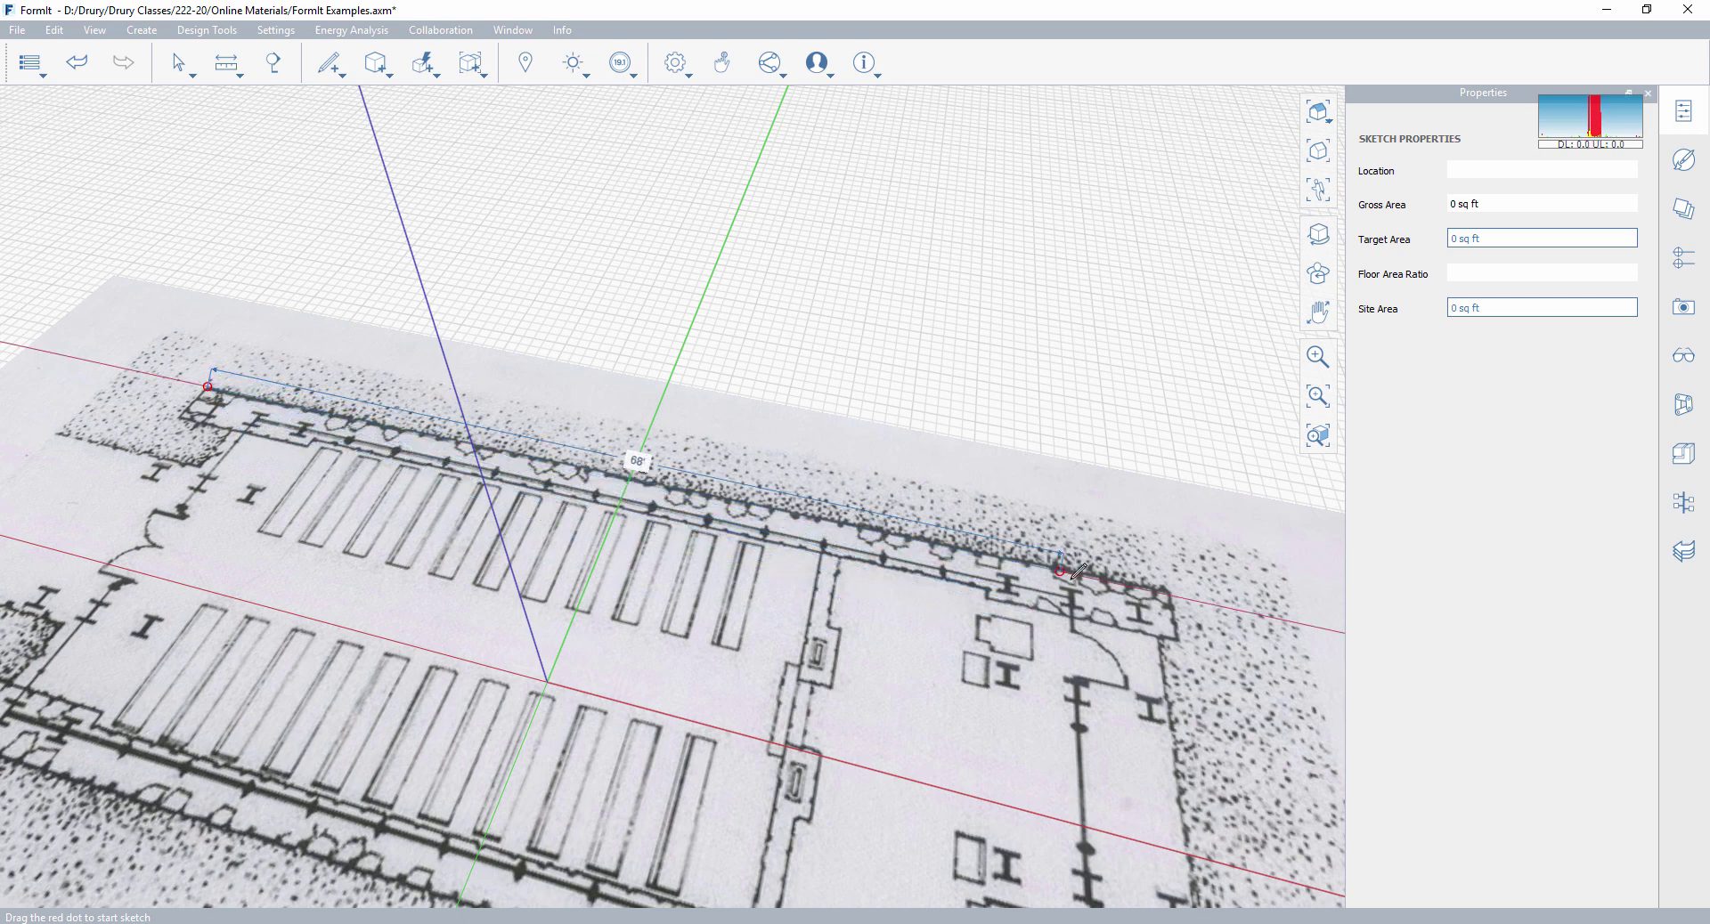
click(1169, 593)
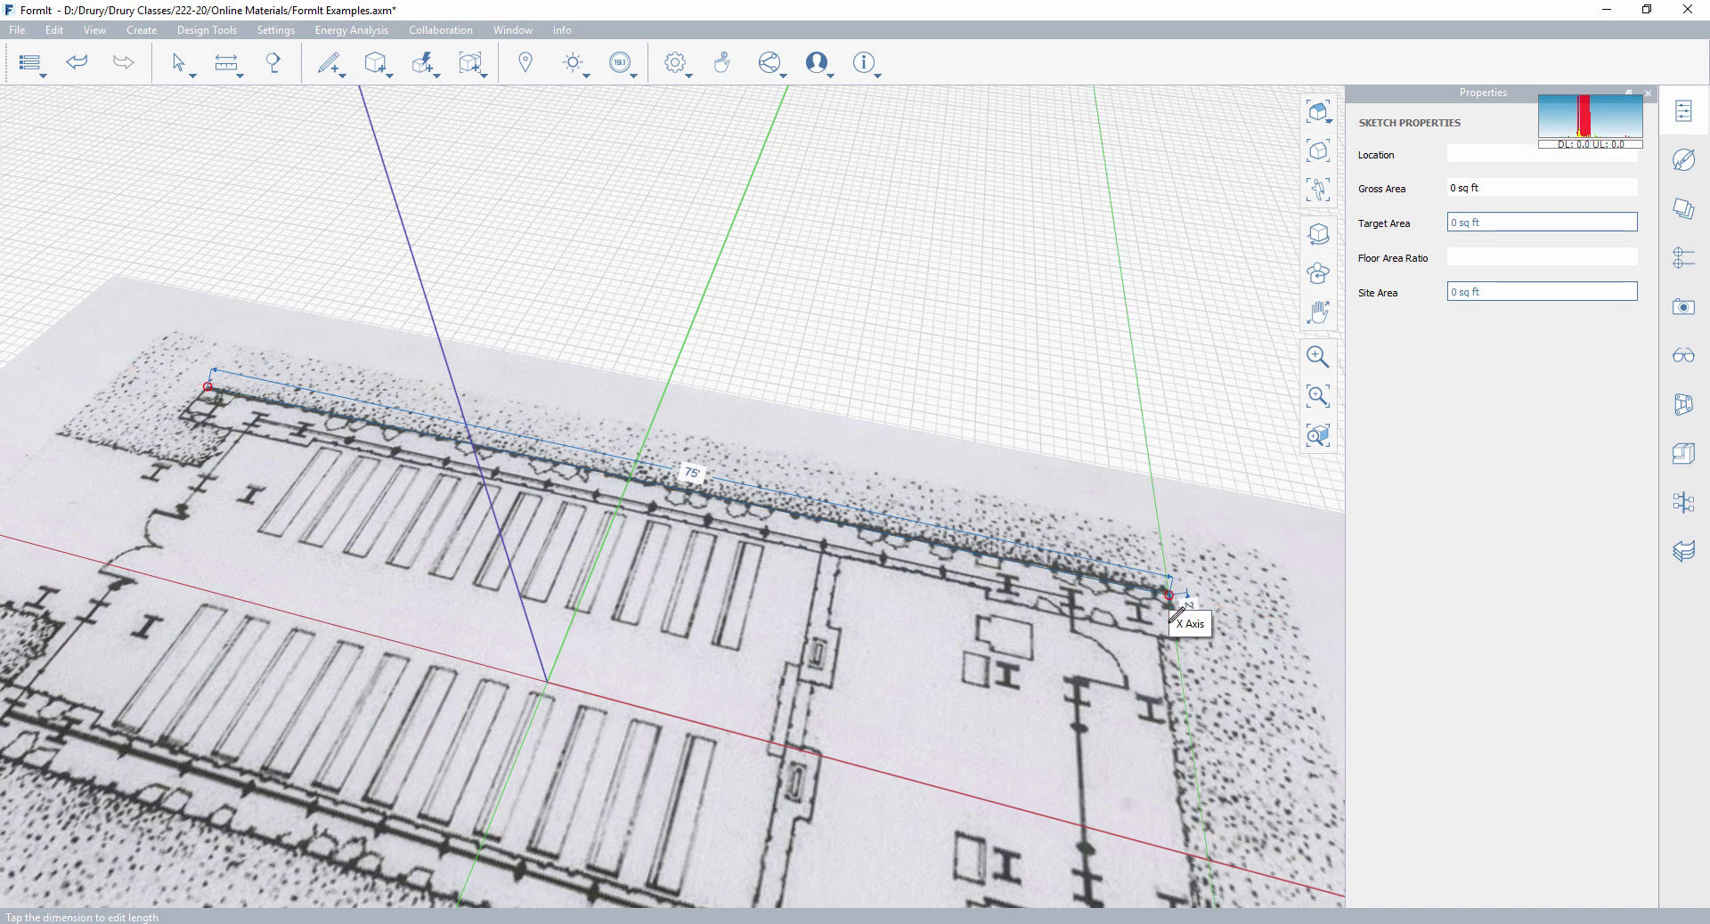
Continue the outline with a 3'-6" edge across the wall's end and a 12' edge back along its inner face.
scroll(1177, 625, up, 5)
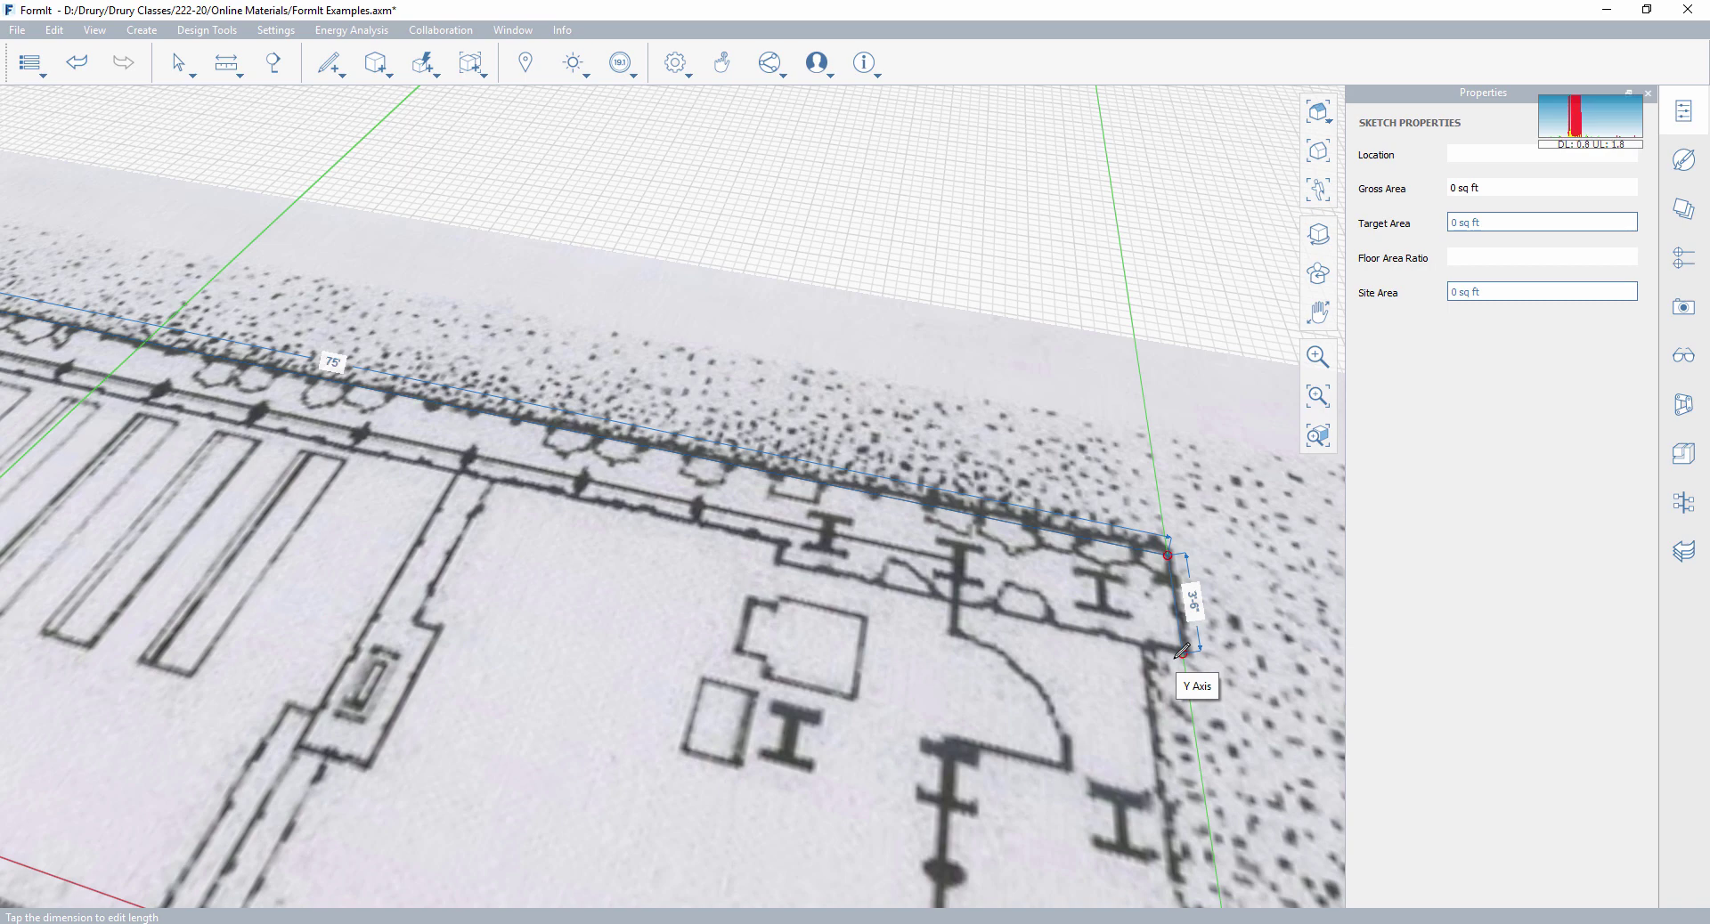
click(1181, 651)
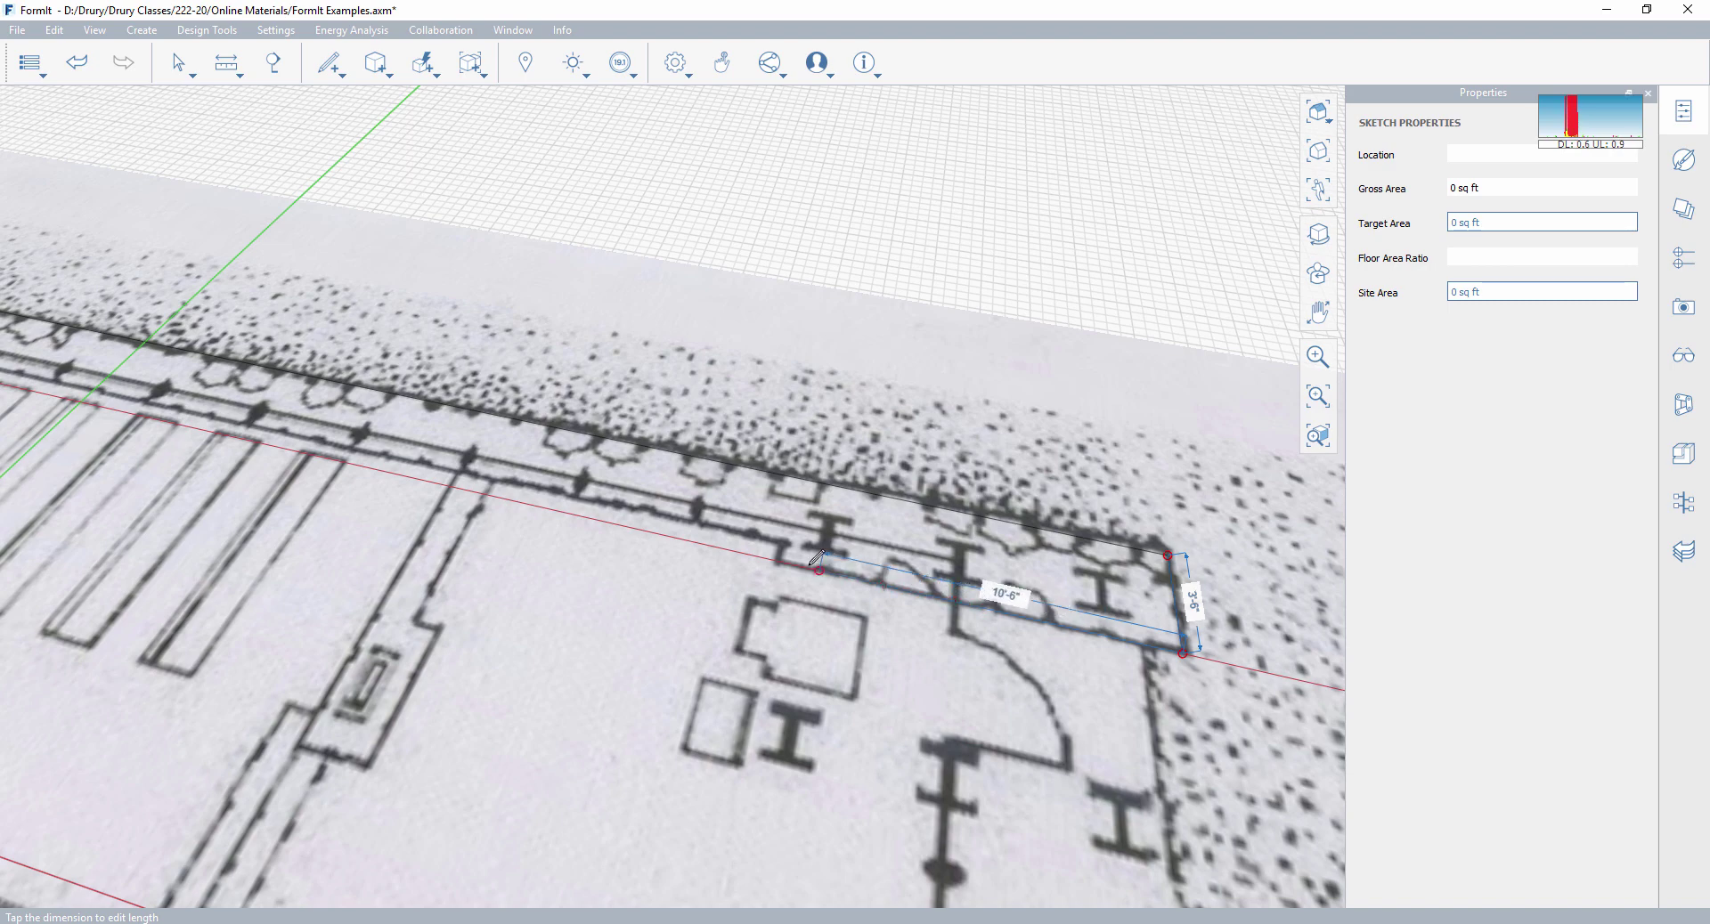
click(781, 541)
Draw the 9" jog along the Y axis toward the outer face, where the thick wall end narrows.
scroll(781, 540, up, 2)
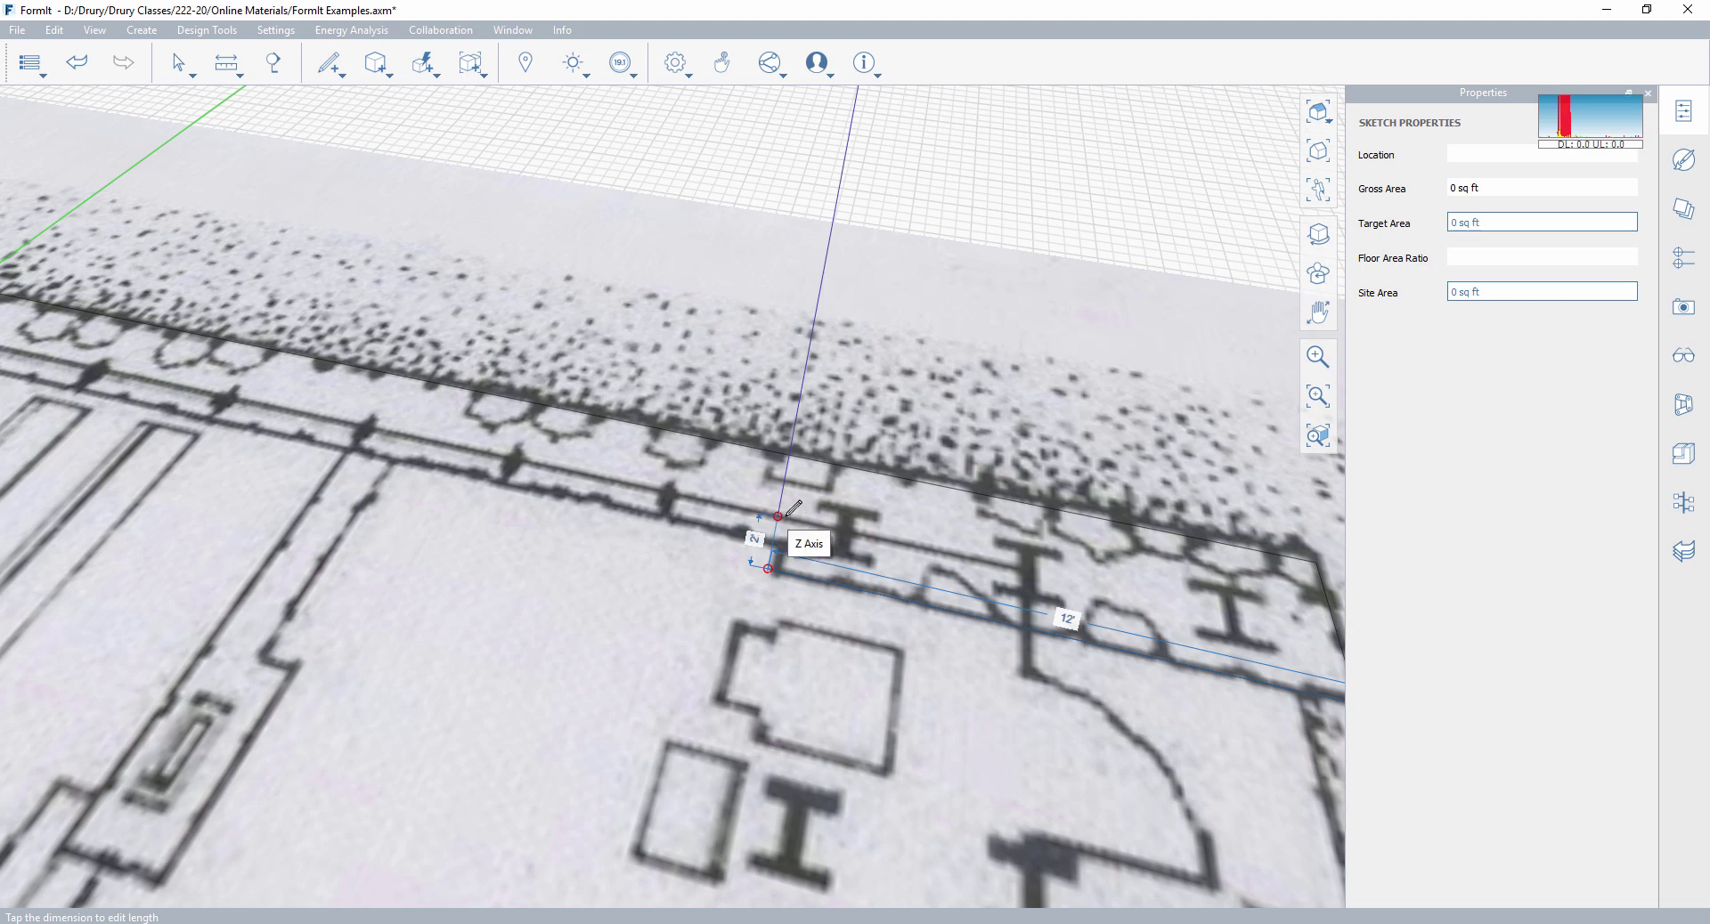
middle_drag(782, 527, 766, 590)
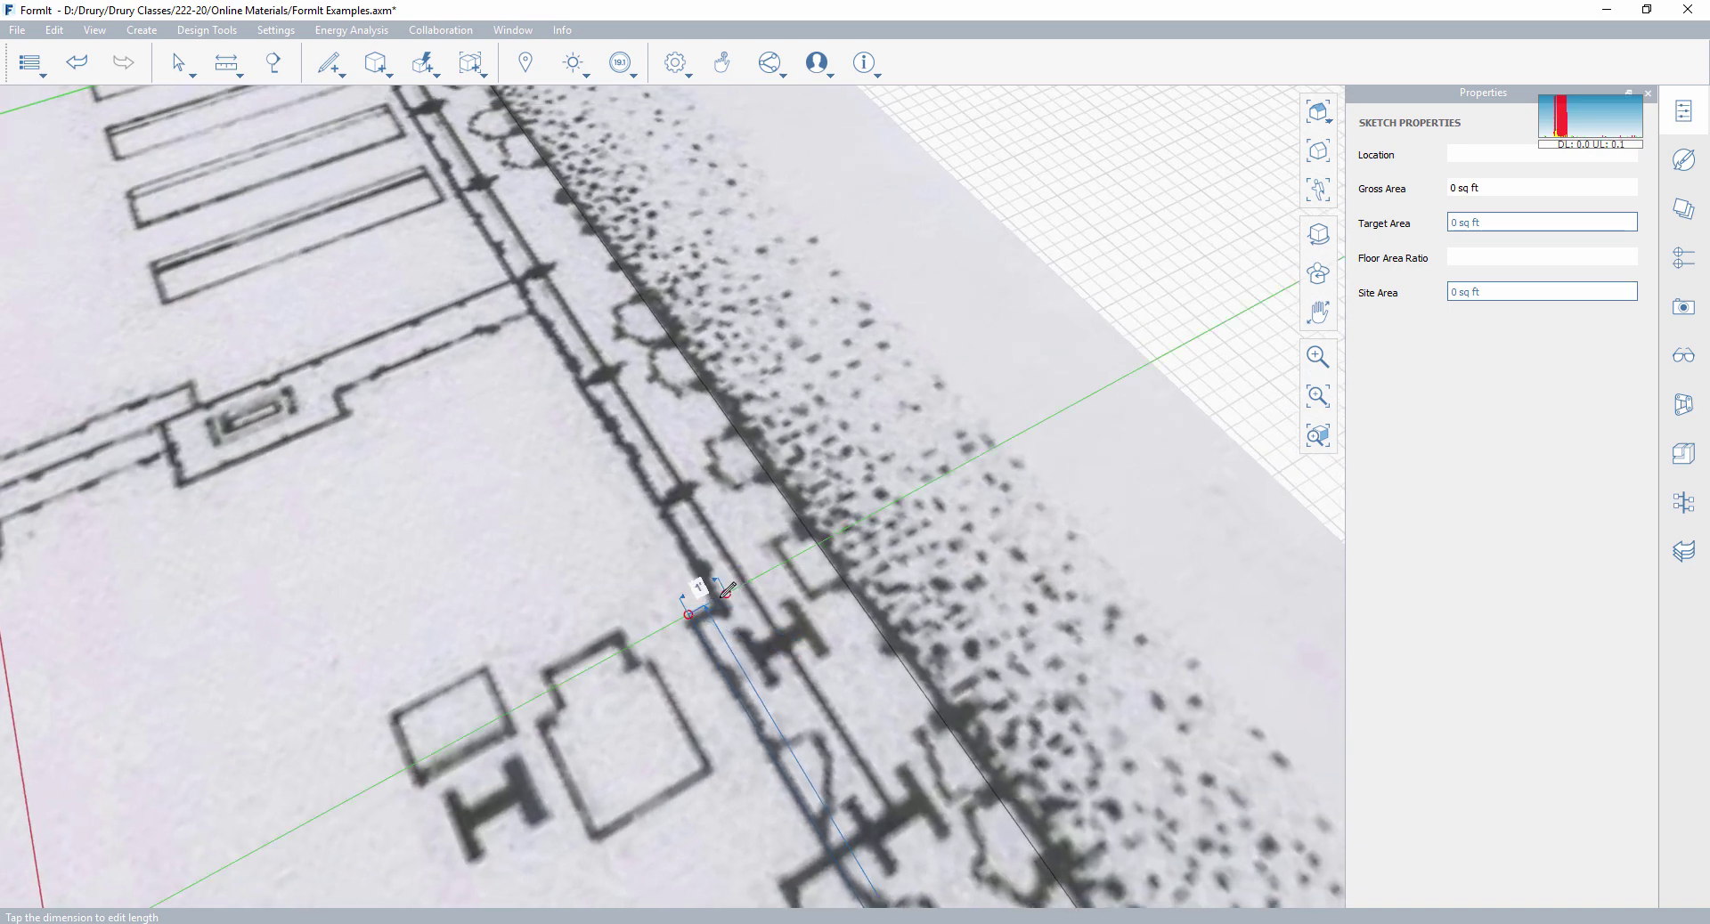
scroll(727, 591, up, 3)
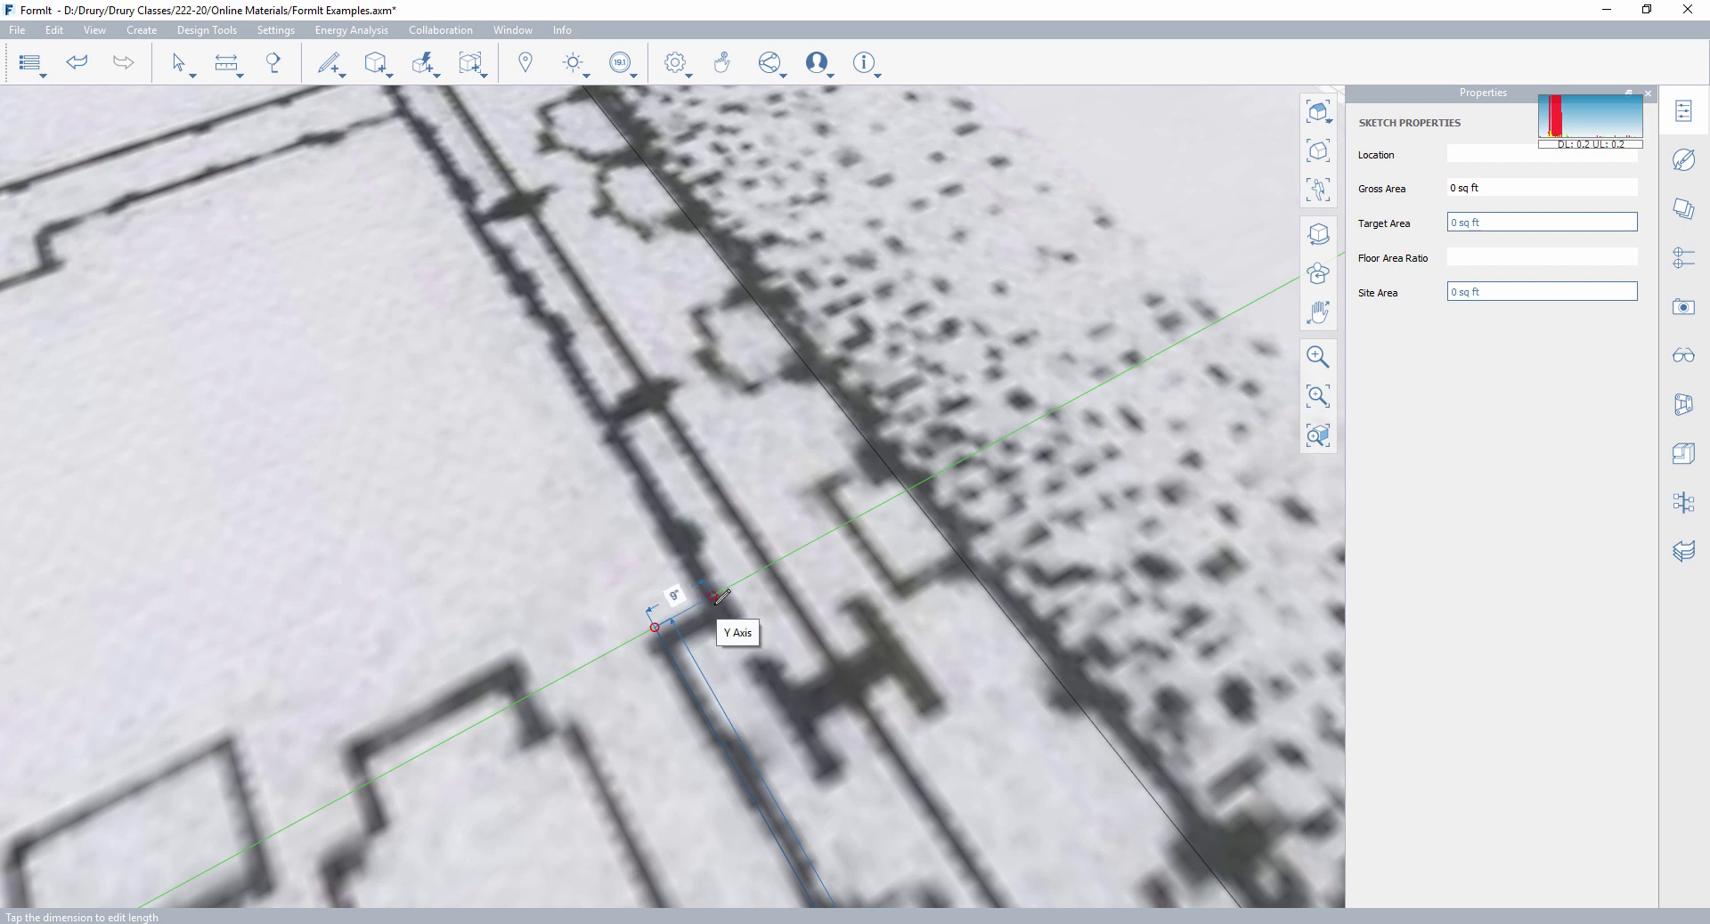
click(721, 596)
Trace the narrow wall section's inner face with a 51' line along the X axis to the opposite notch.
scroll(703, 597, down, 8)
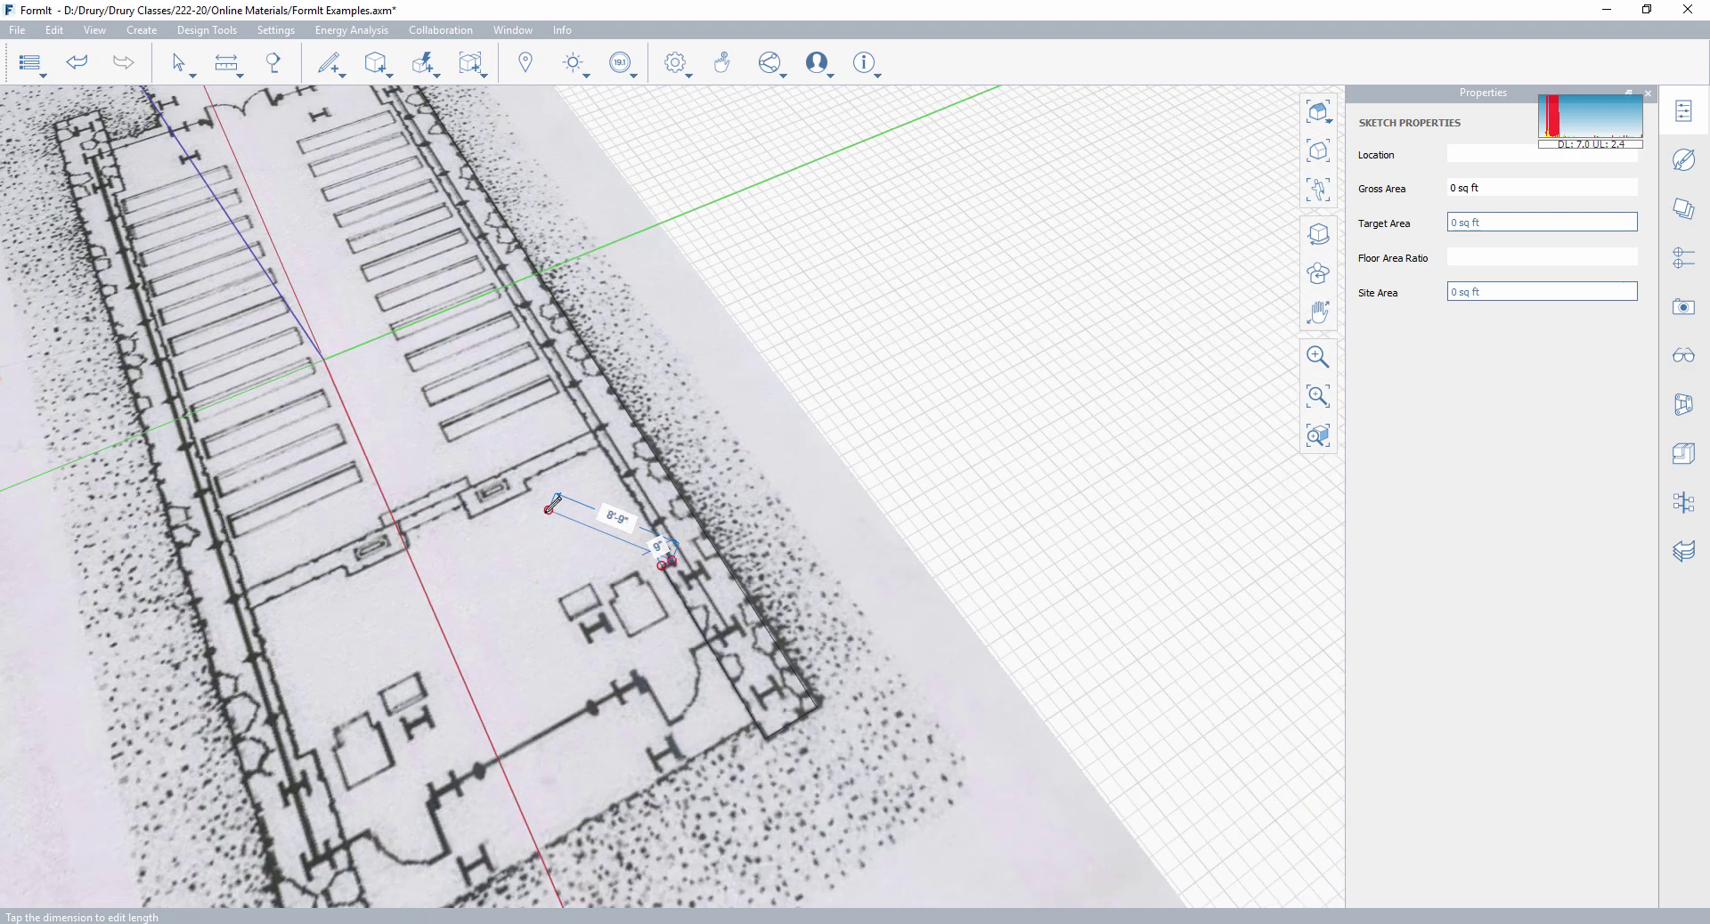
scroll(549, 509, down, 1)
middle_drag(548, 510, 932, 706)
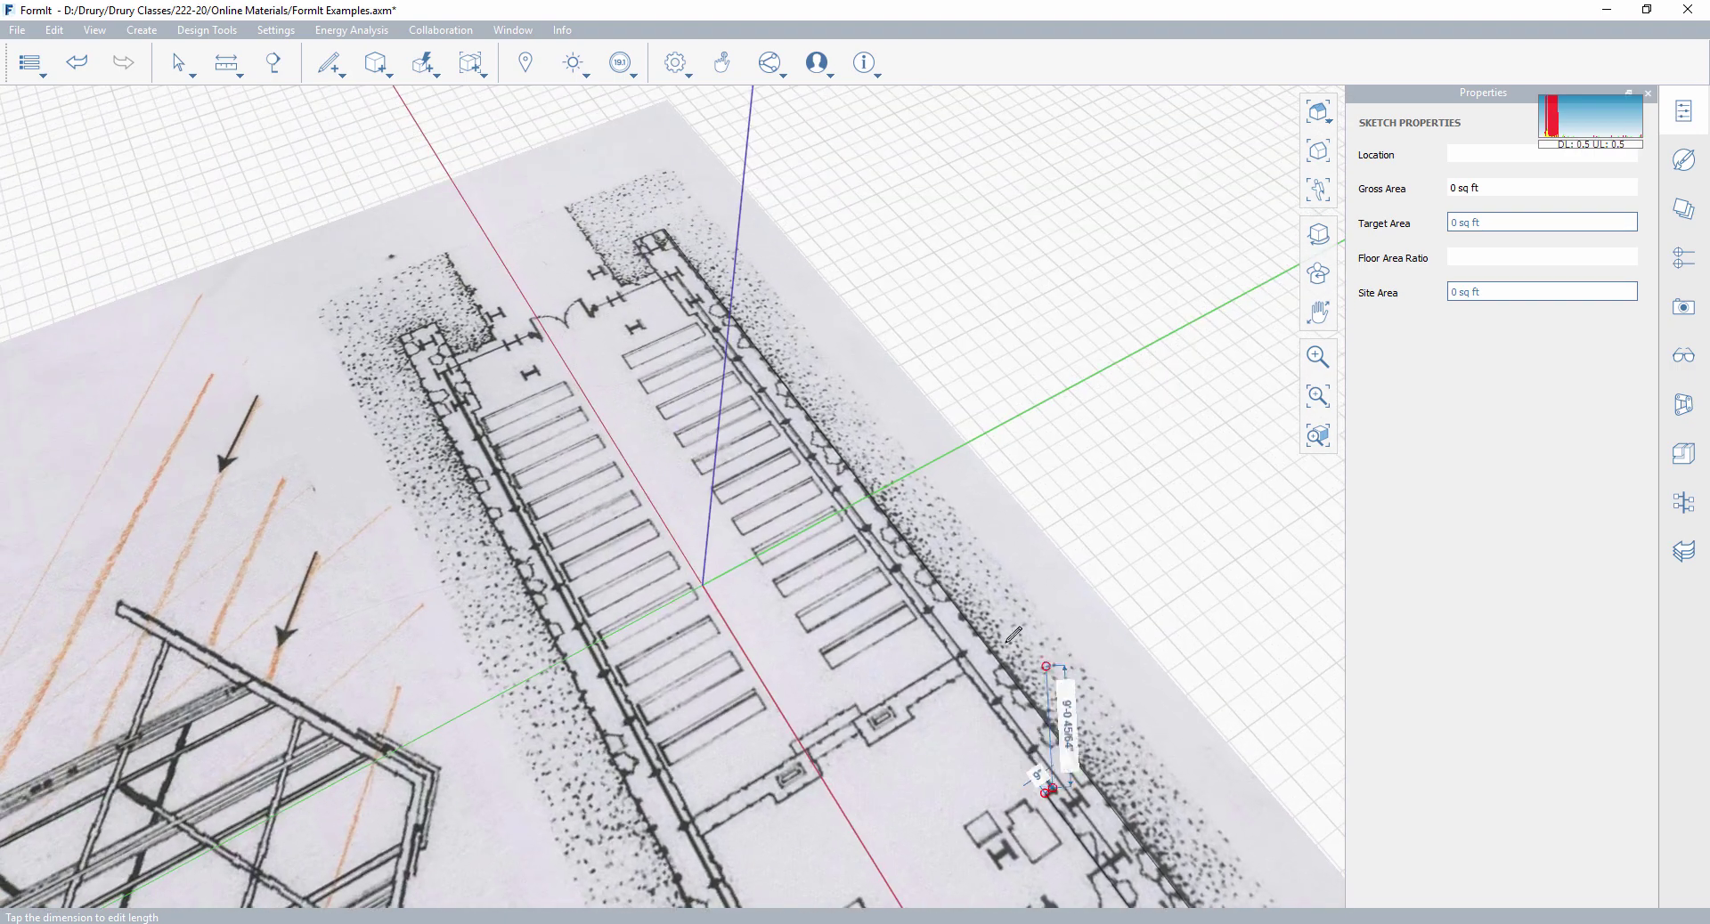
scroll(877, 392, up, 3)
scroll(684, 266, up, 6)
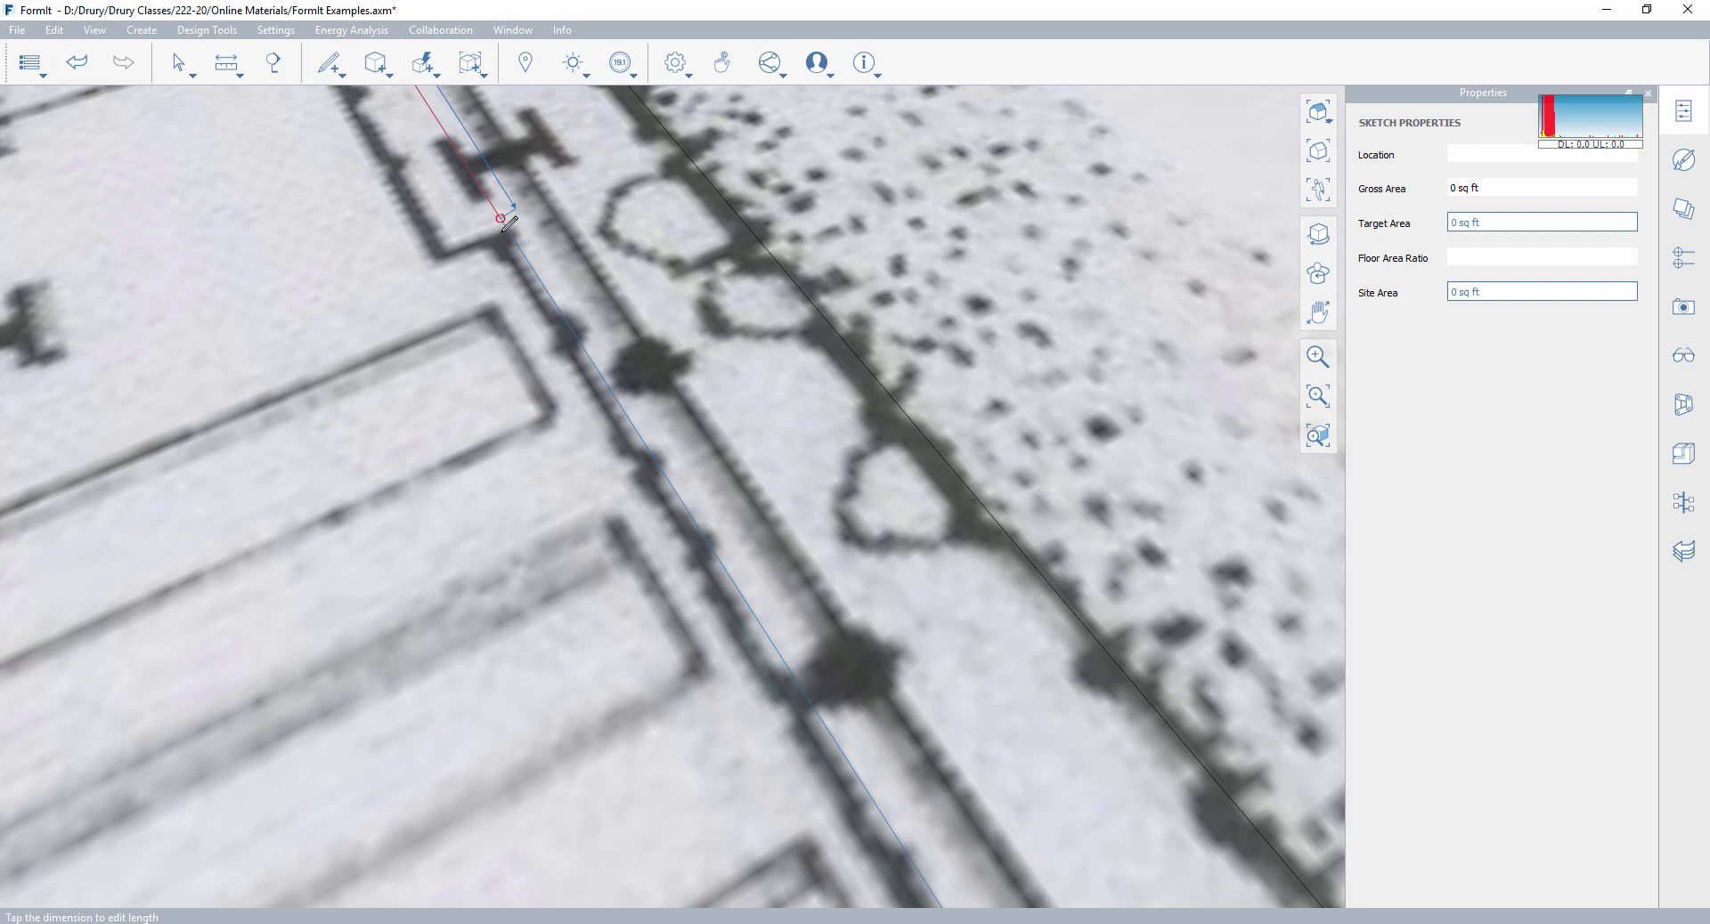
scroll(509, 223, down, 1)
scroll(509, 222, down, 5)
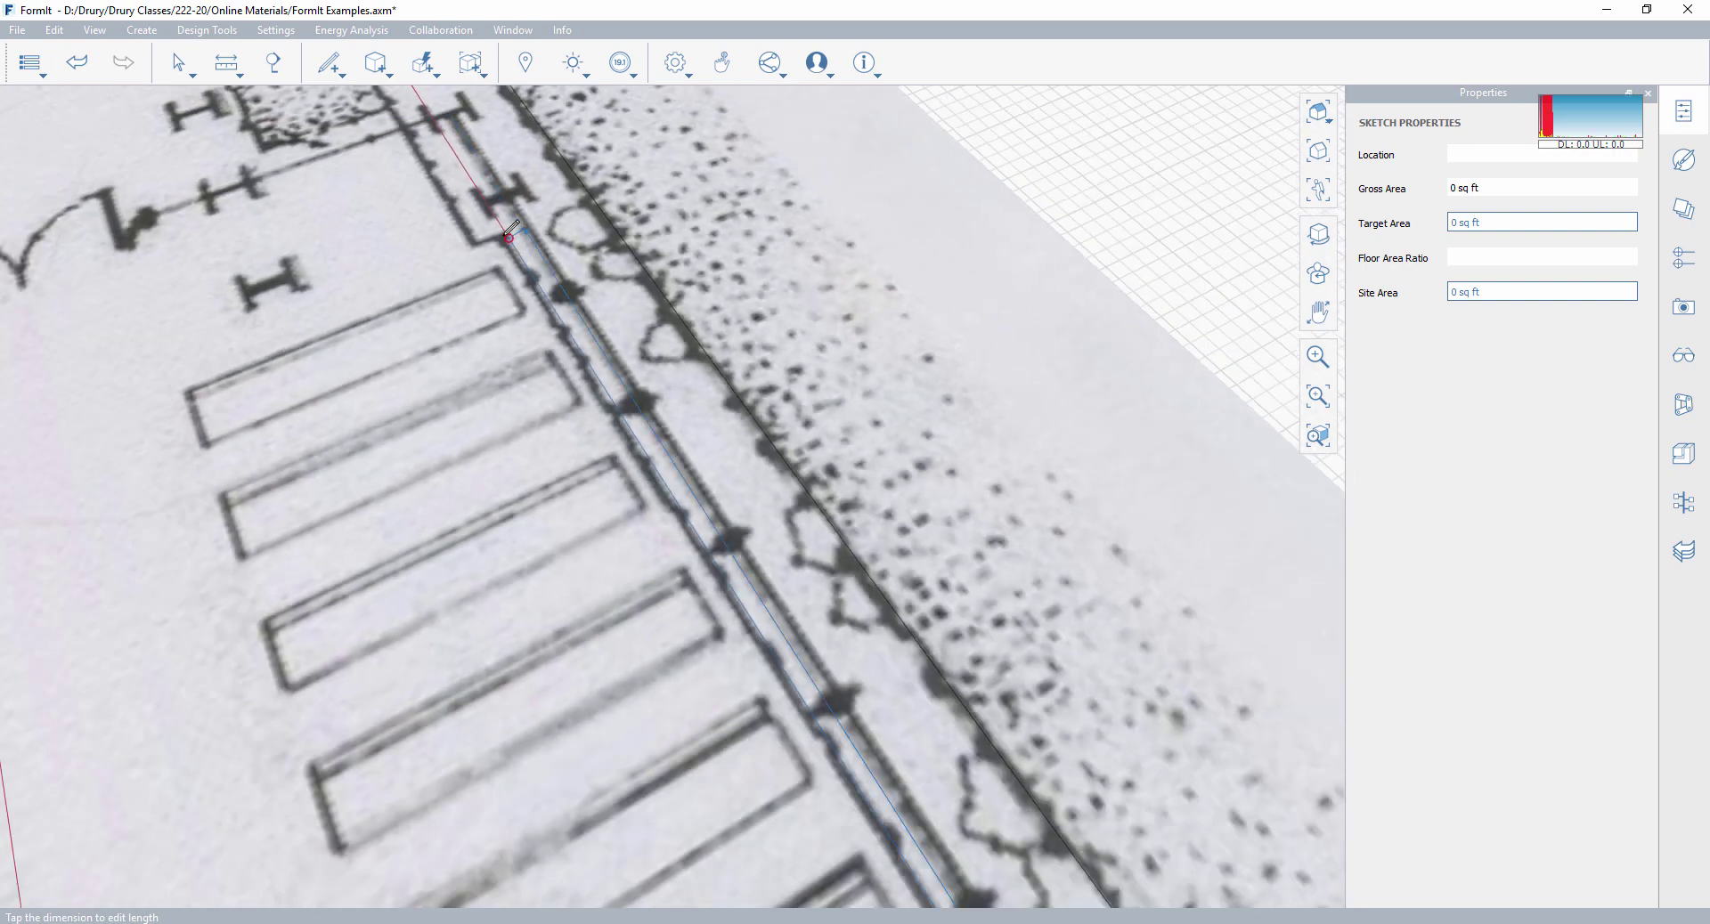
scroll(510, 224, down, 2)
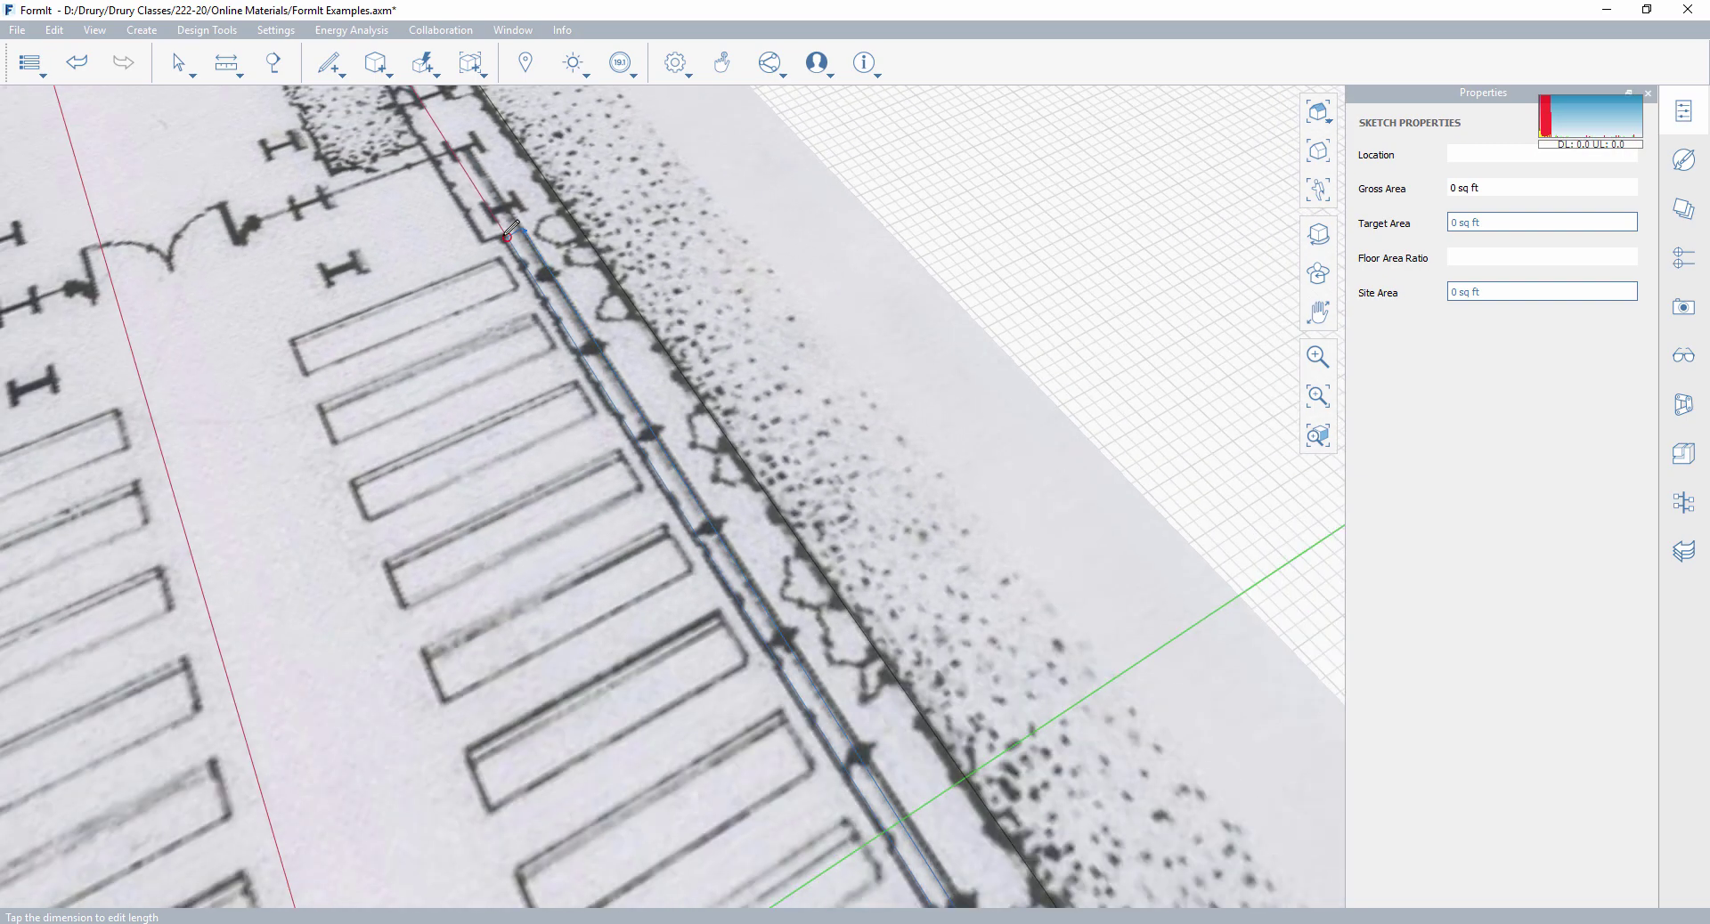
scroll(510, 225, down, 4)
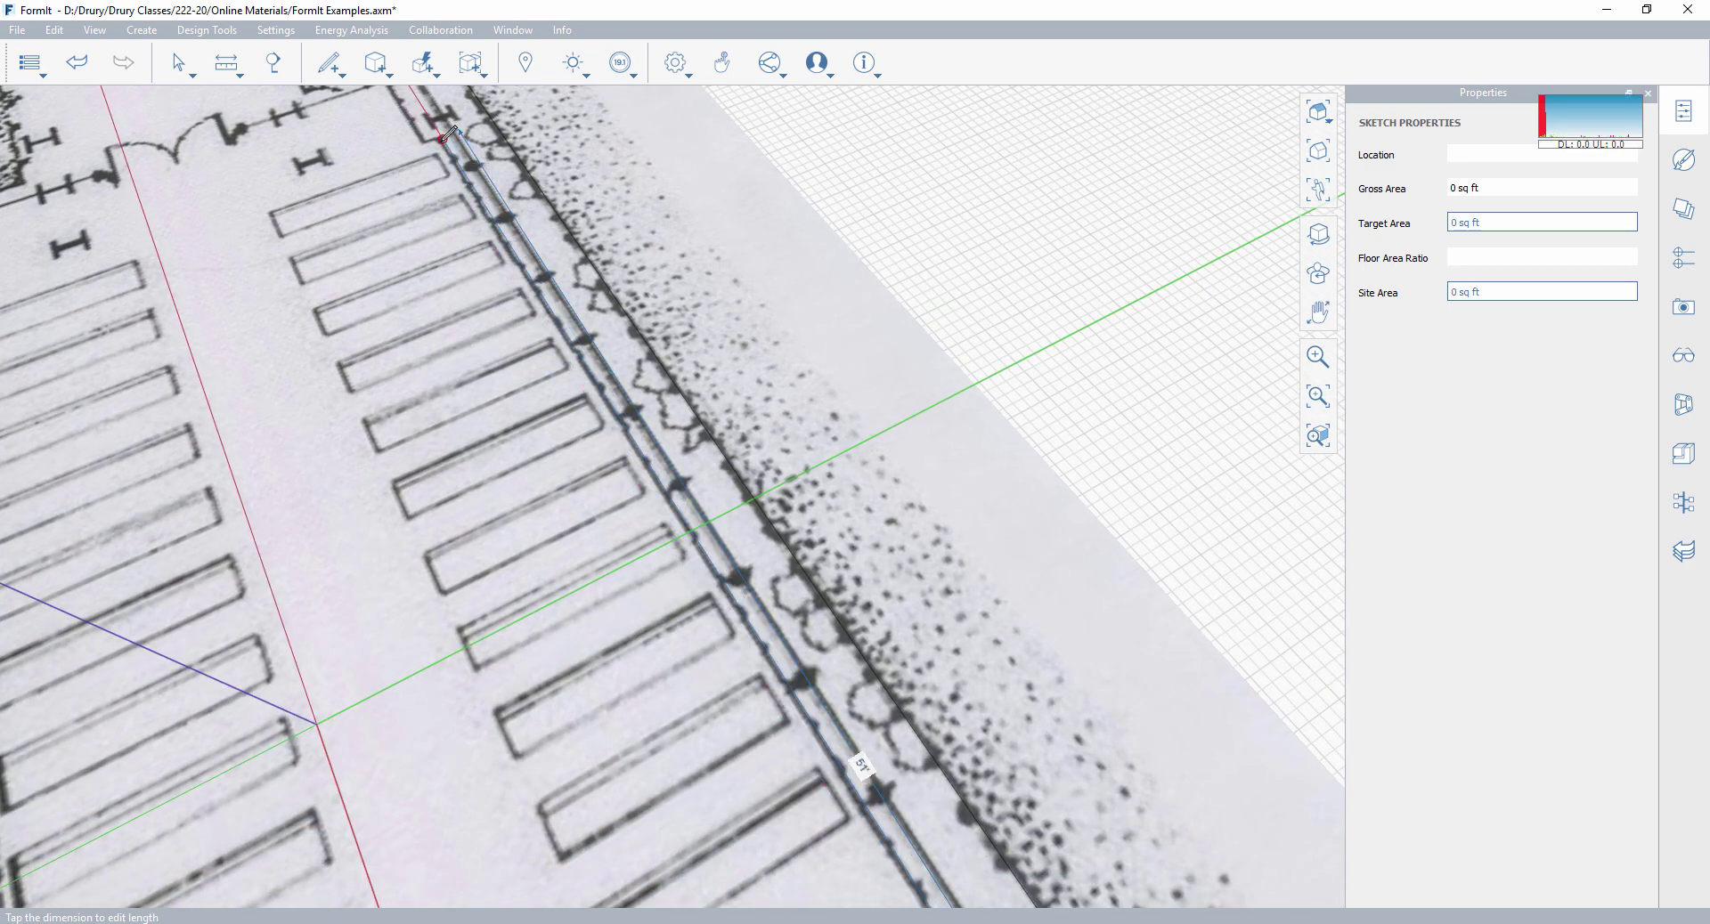
Draw the 9" jog at the entrance-side notch, stepping from the narrow section to the thicker wall's inner face.
scroll(450, 134, up, 5)
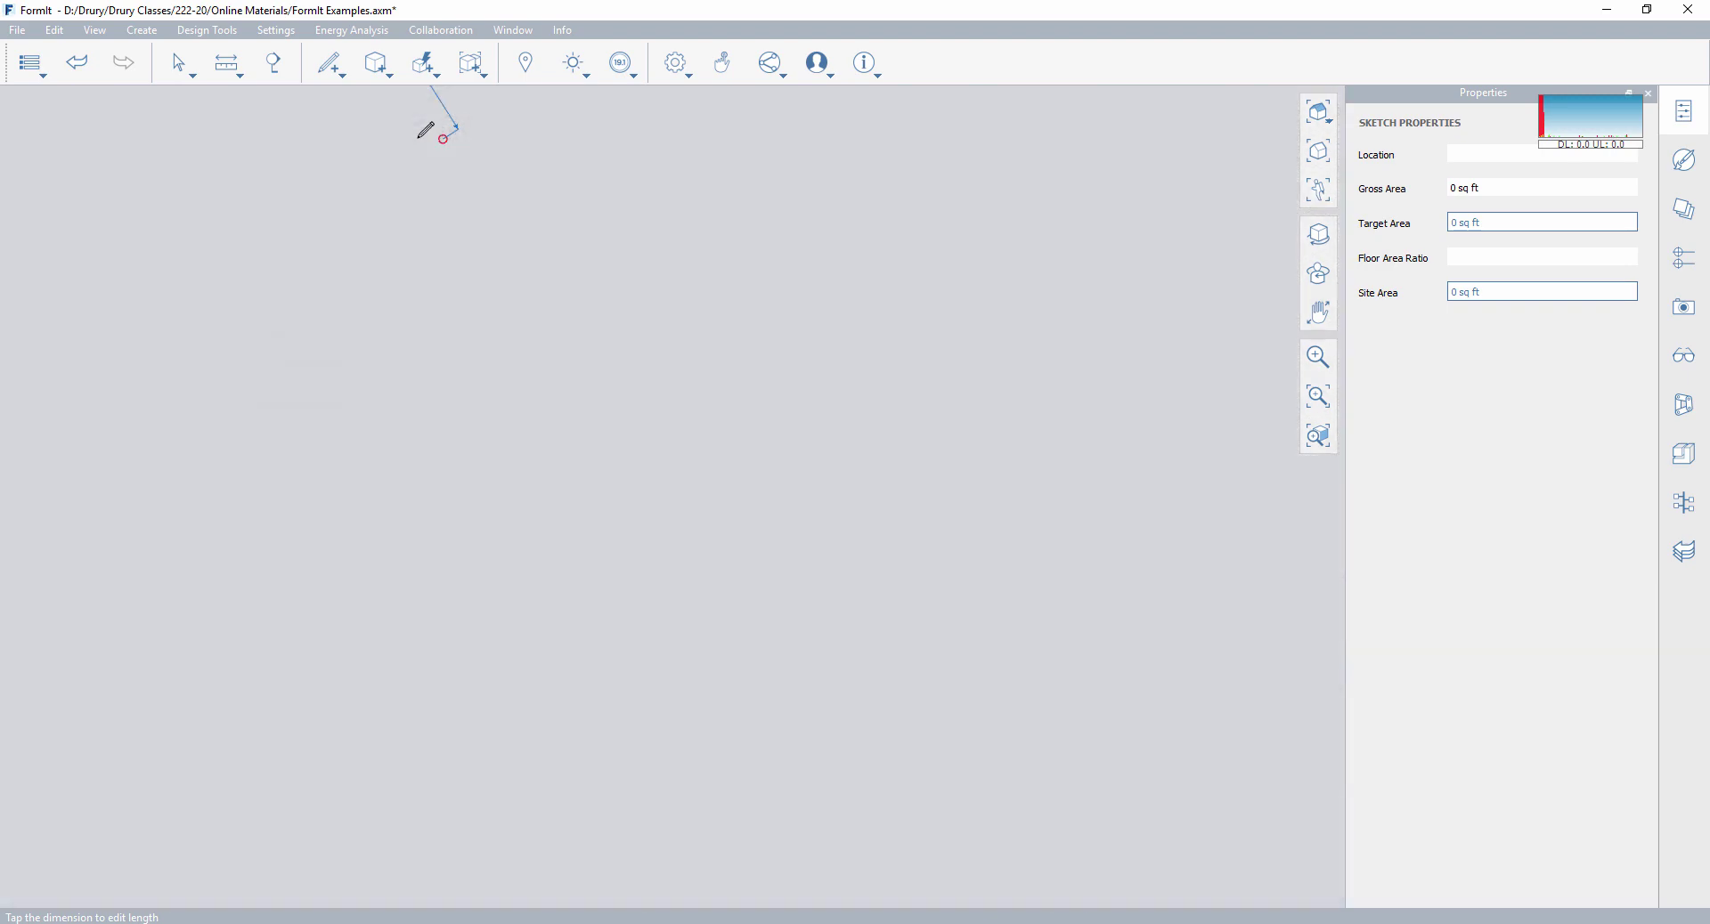
scroll(437, 181, down, 4)
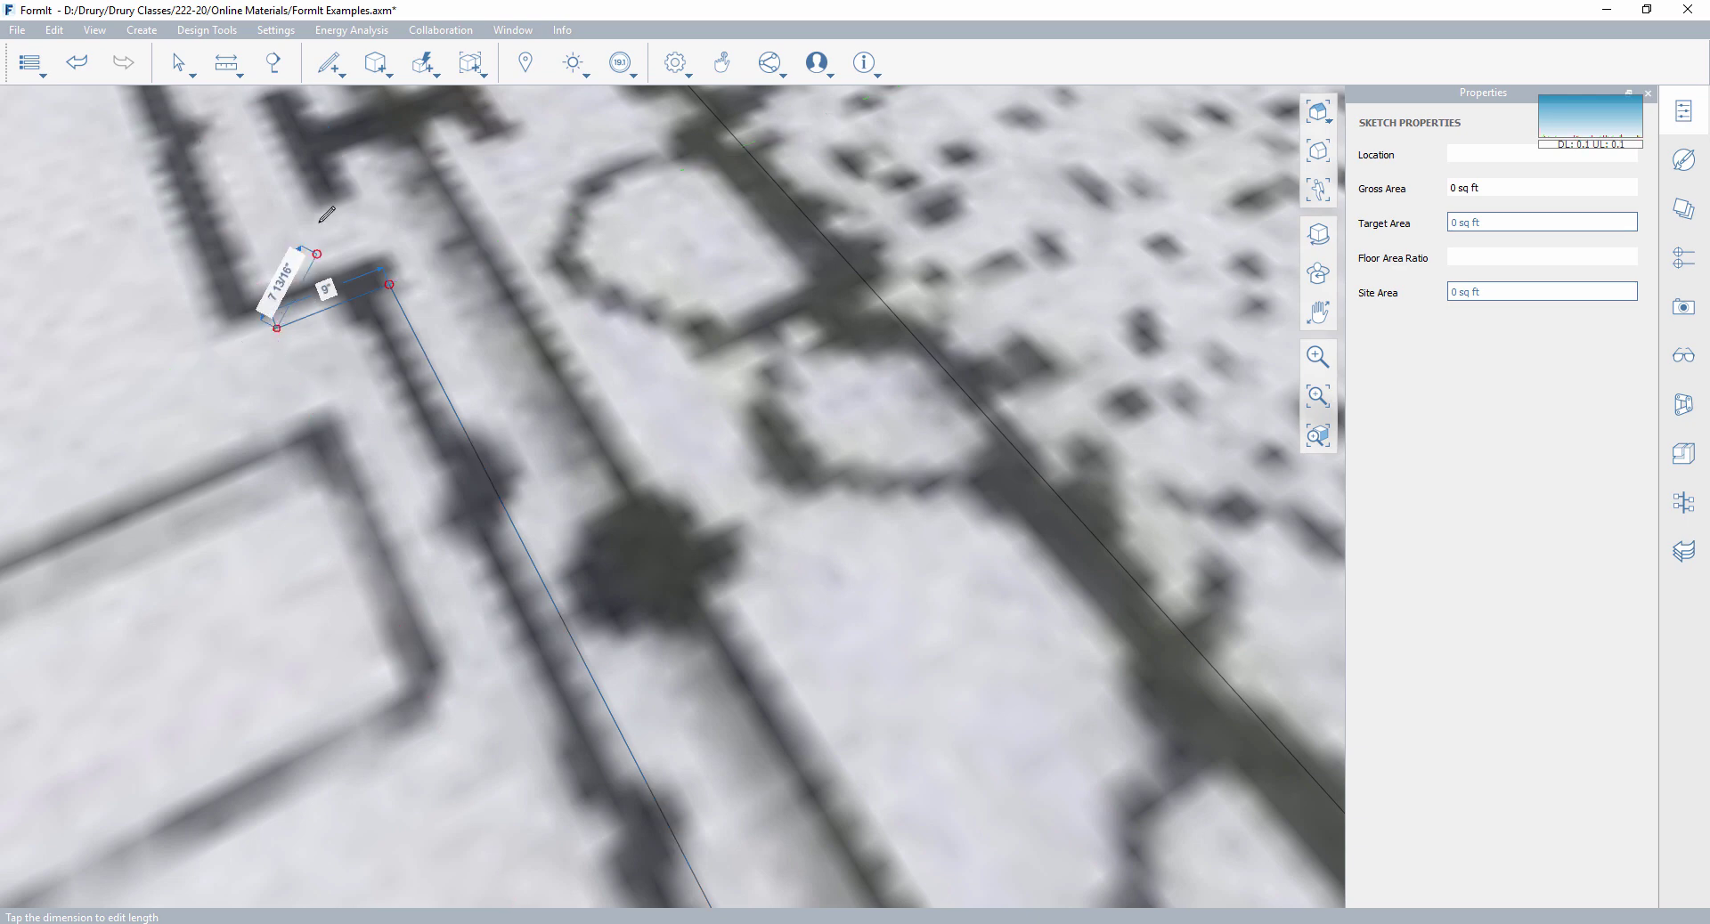
scroll(286, 303, down, 3)
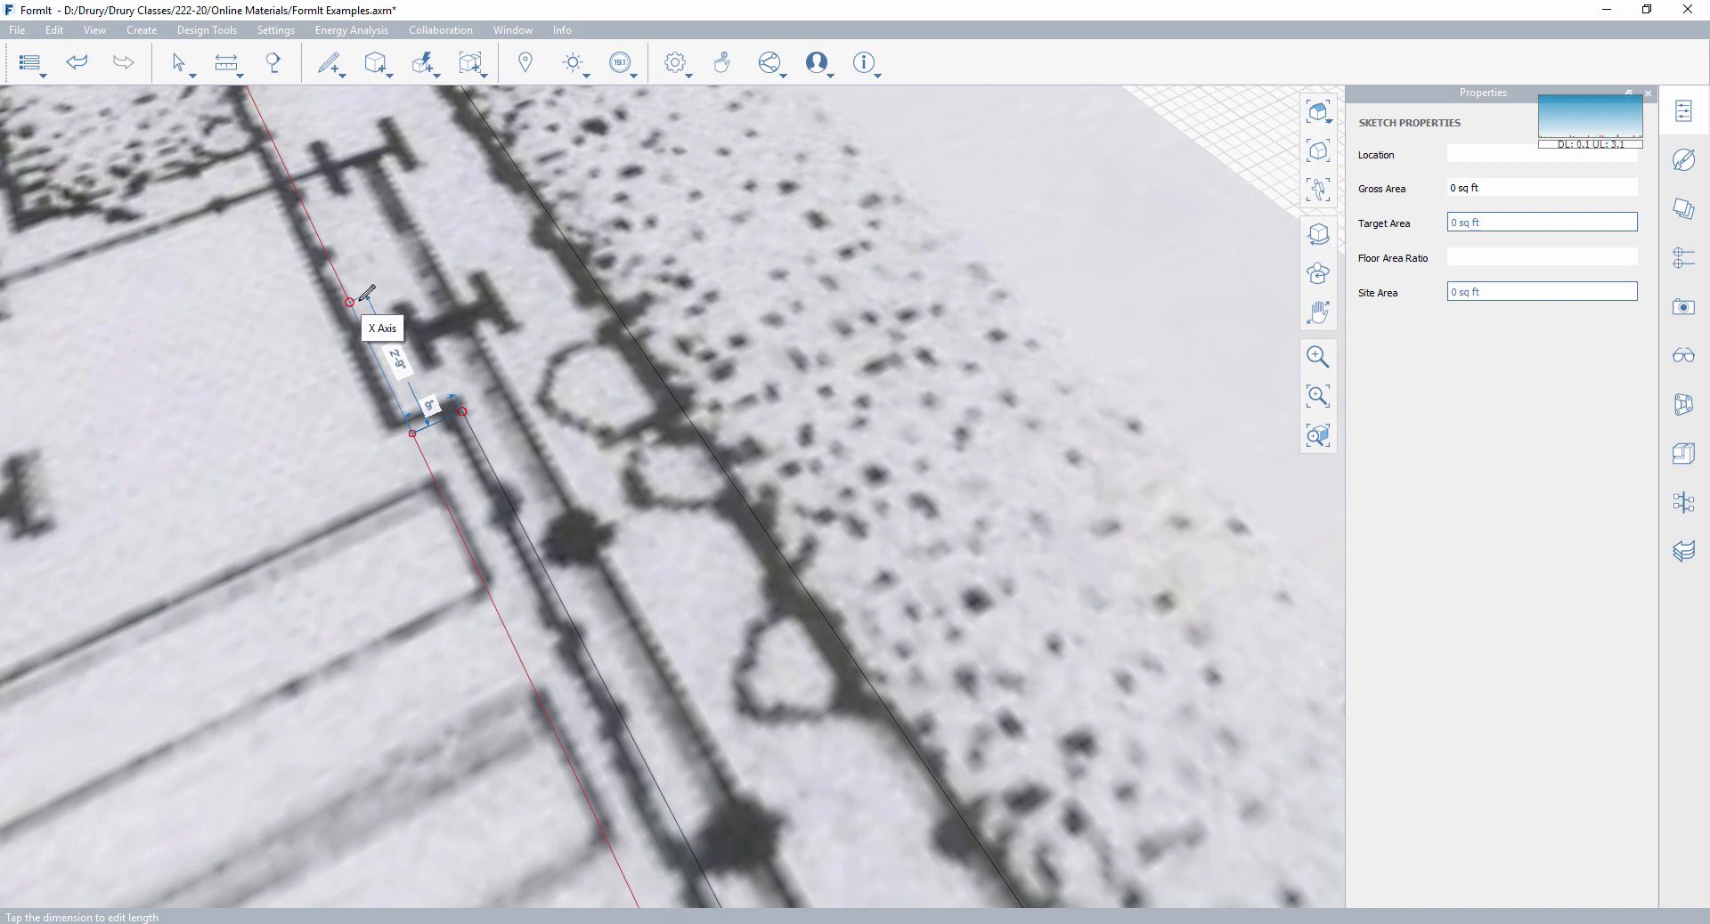
right_drag(361, 315, 501, 363)
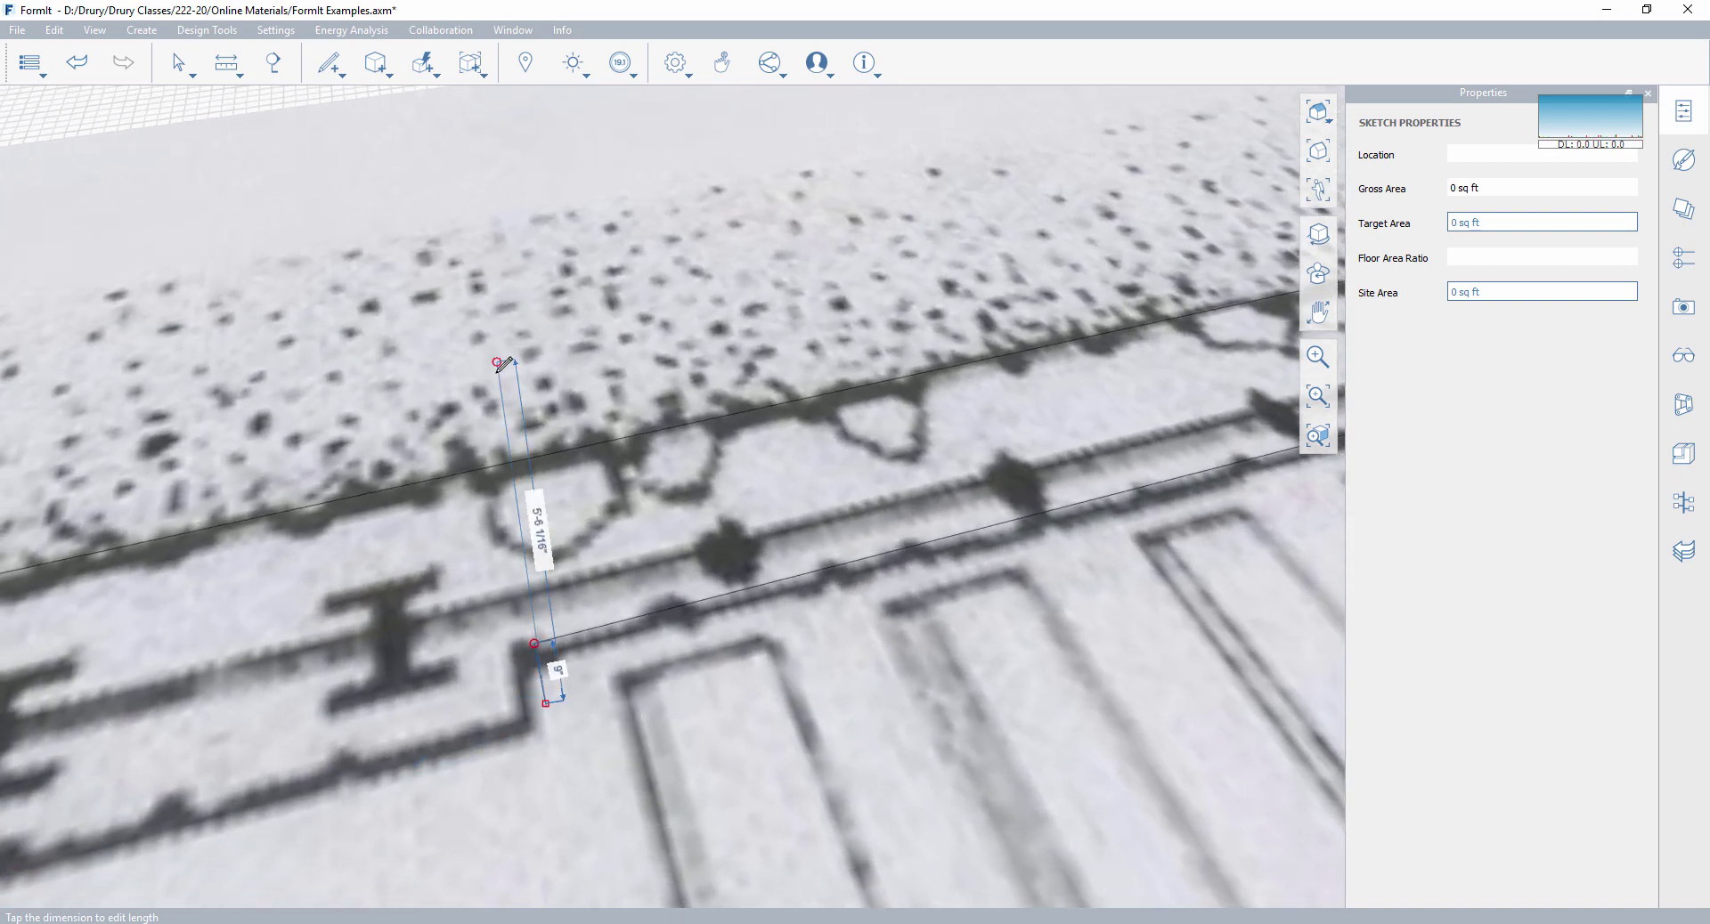
Trace the thick wall end's inner face with a 12' line along the X axis and close the outline with the 3'-6" end edge.
scroll(486, 460, down, 3)
middle_drag(504, 573, 783, 563)
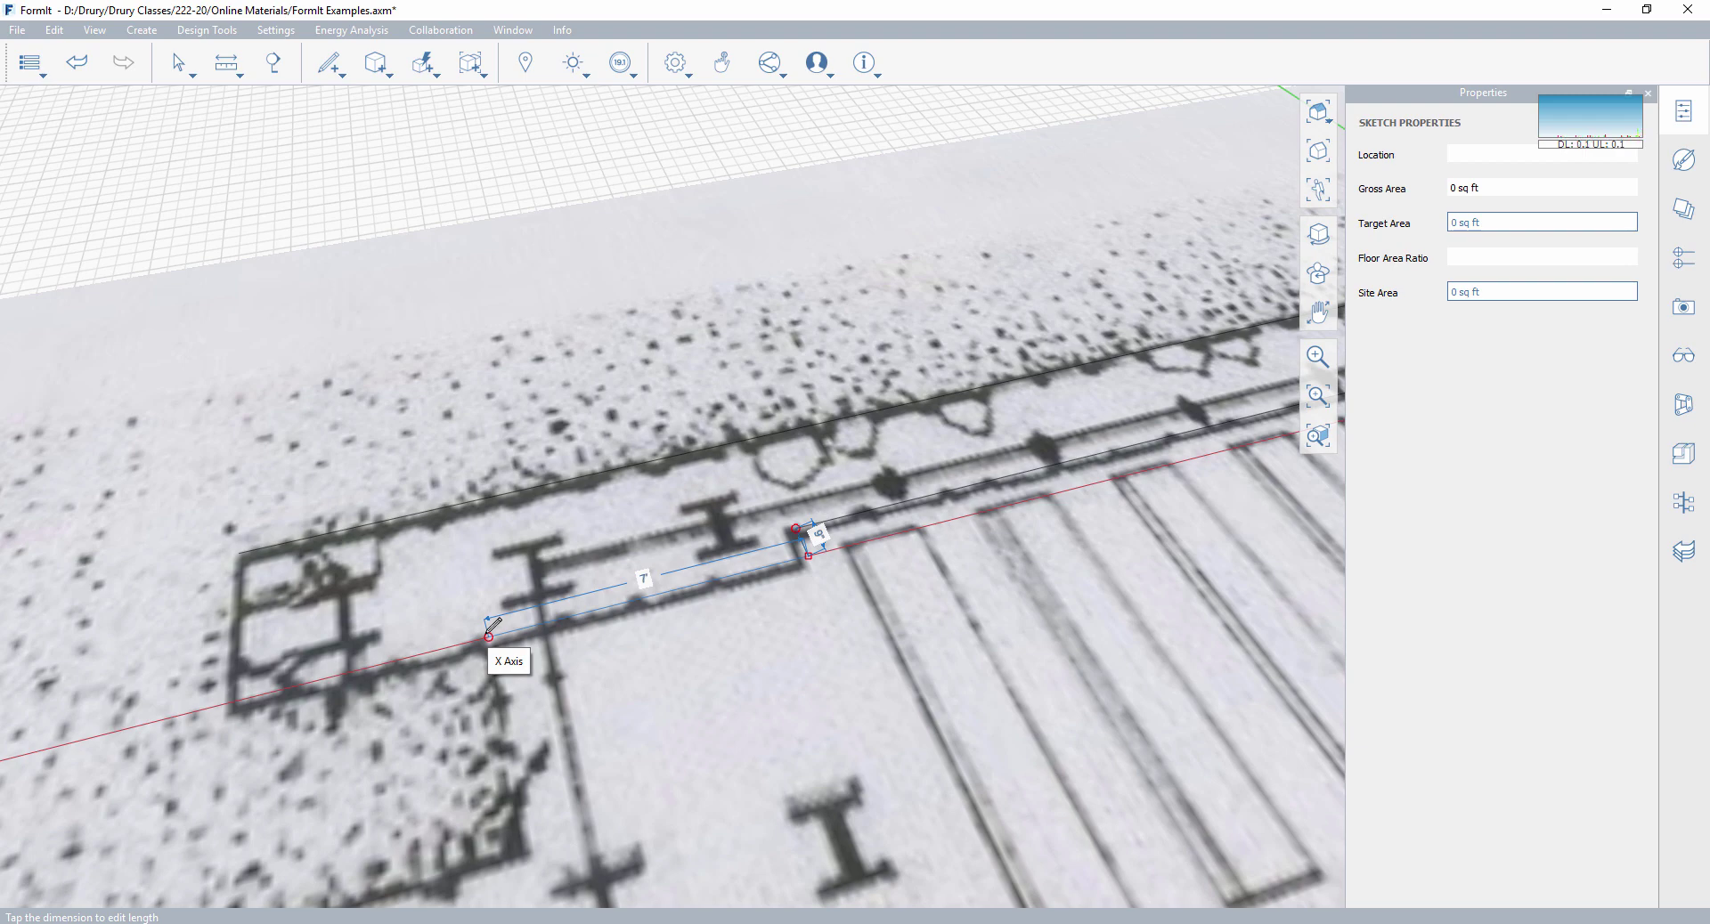
click(230, 702)
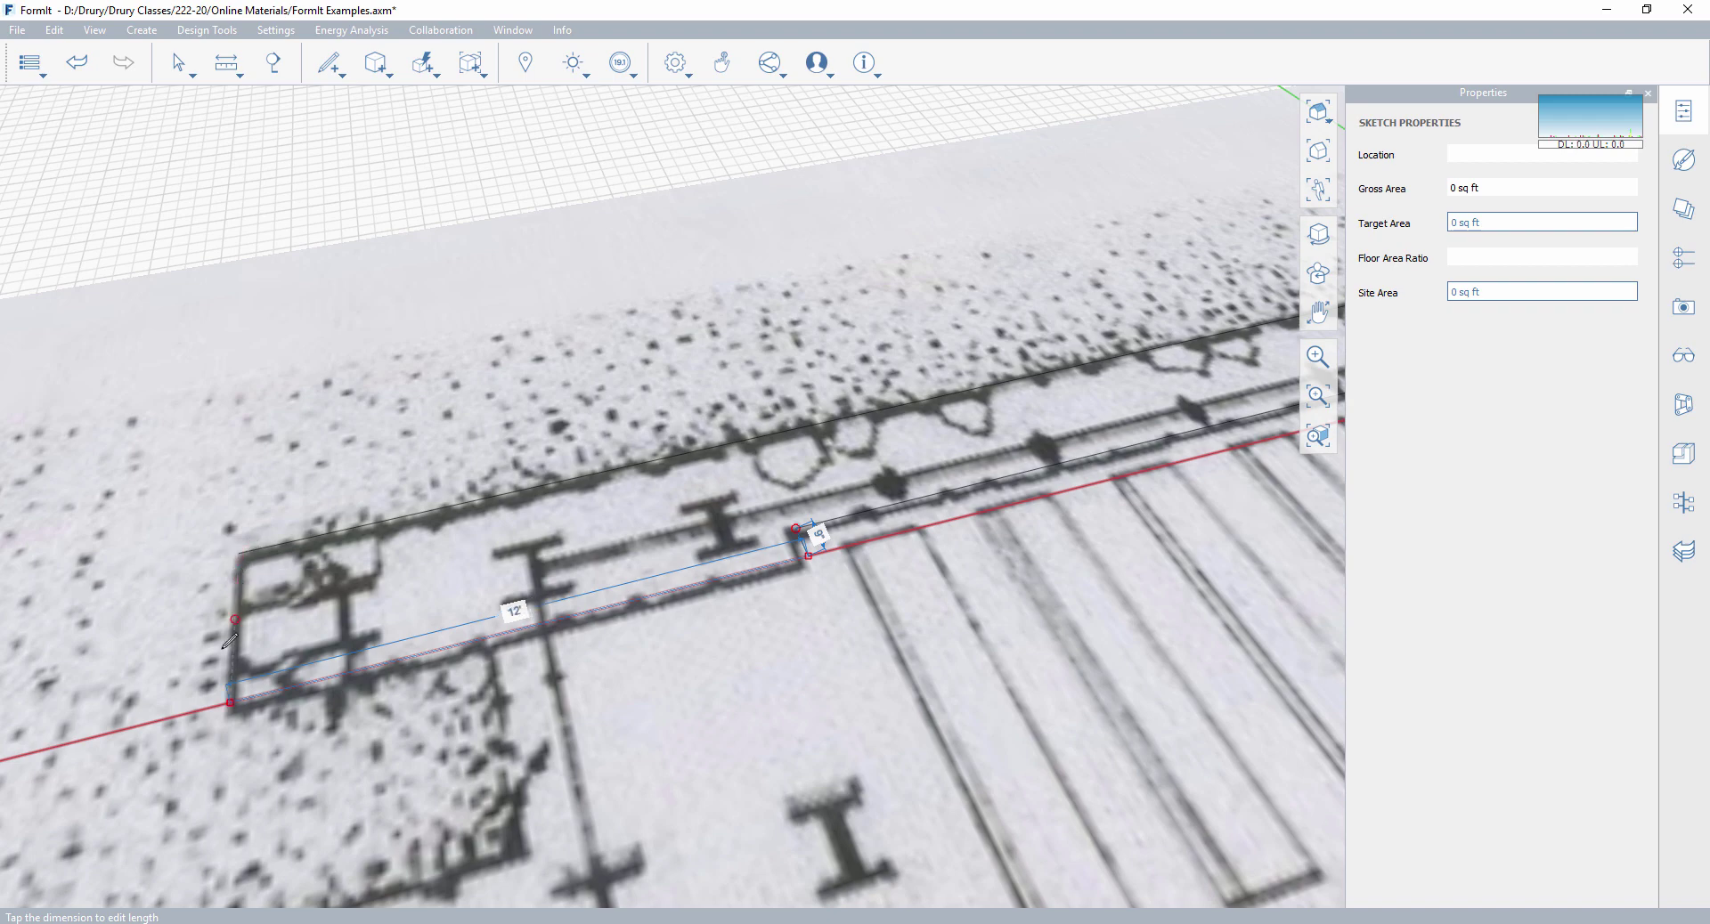
click(261, 536)
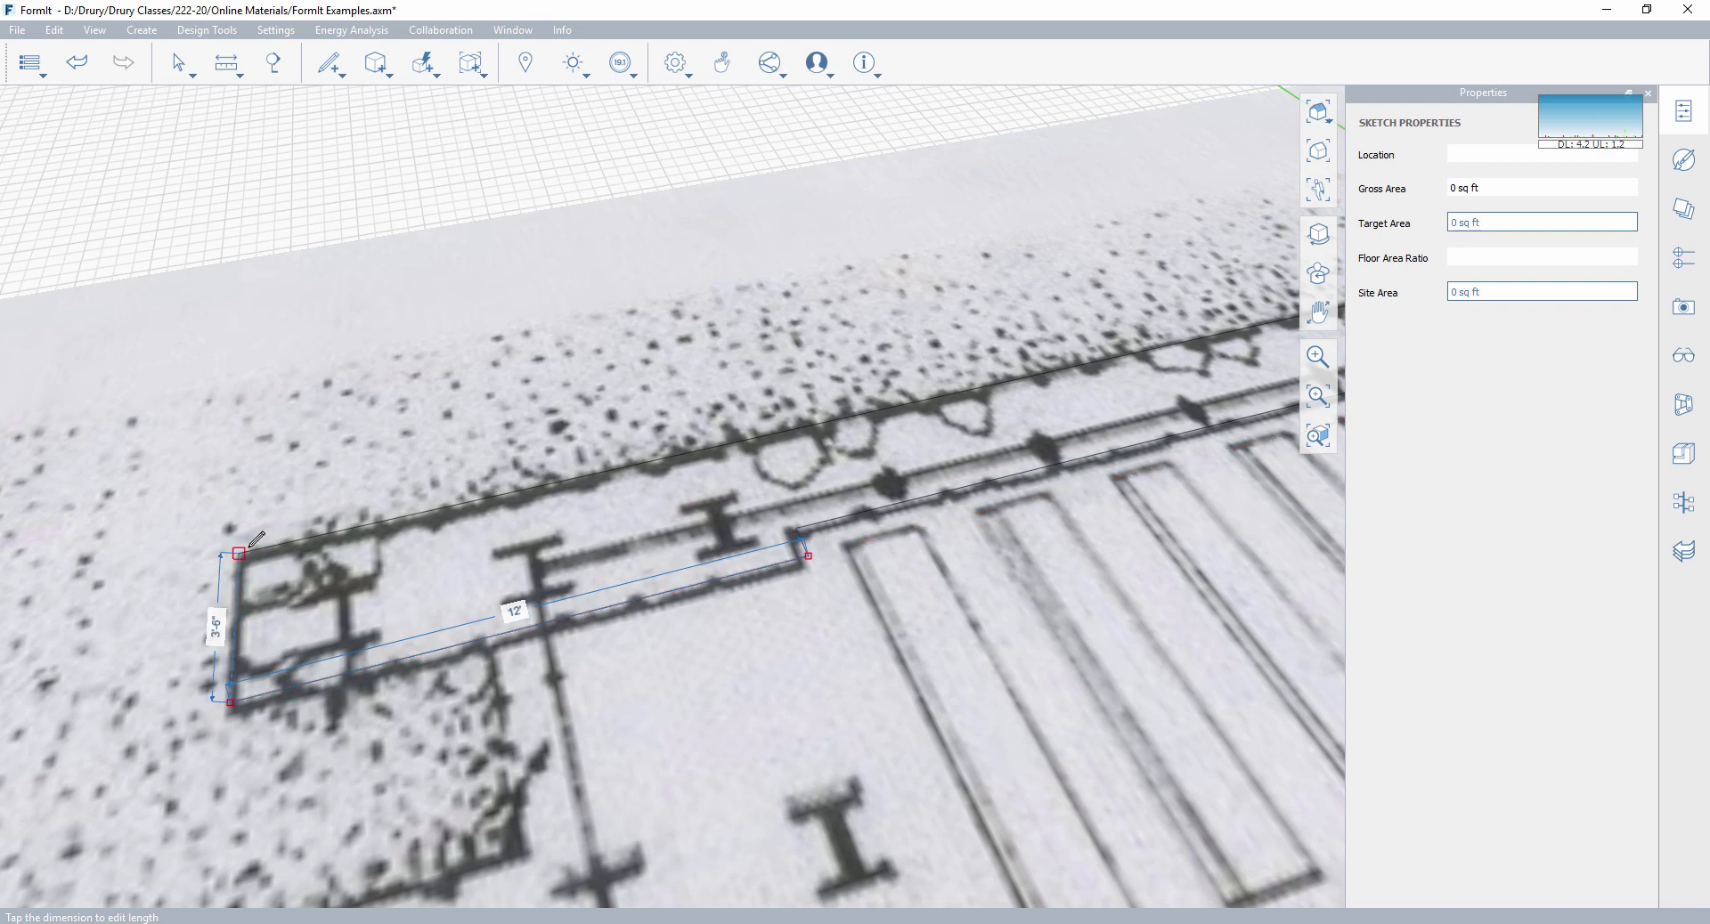
click(313, 561)
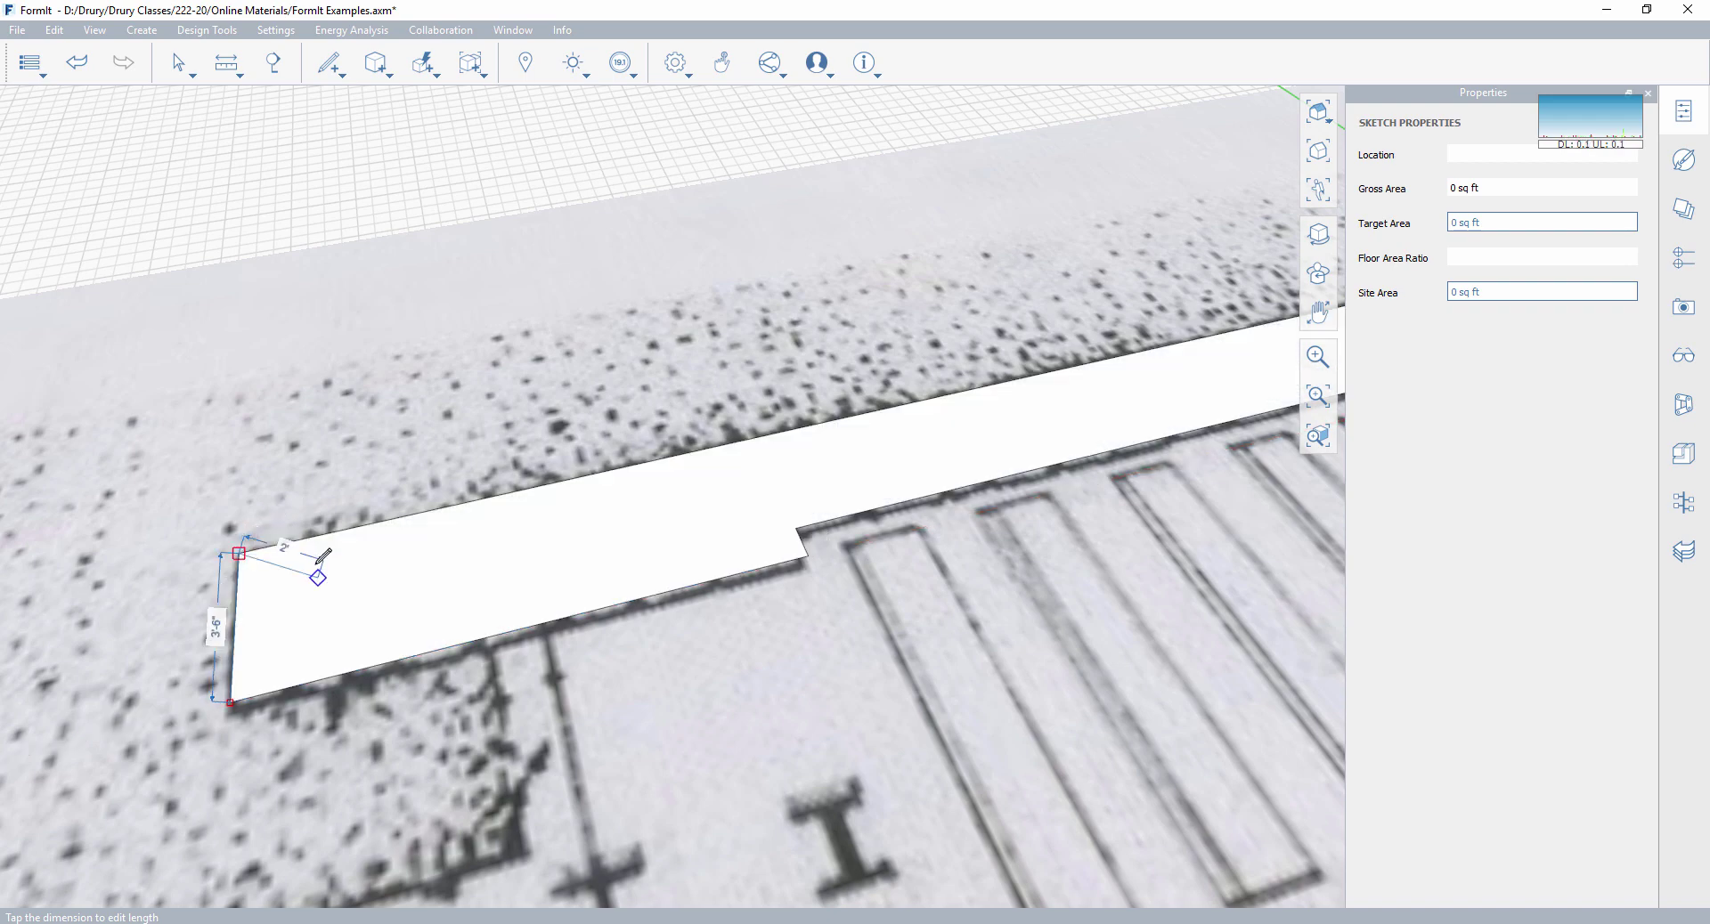
Measure from the corner of the stone wall in the reference image's section drawing.
scroll(393, 538, down, 5)
scroll(450, 535, down, 3)
right_drag(450, 535, 561, 464)
scroll(381, 596, up, 3)
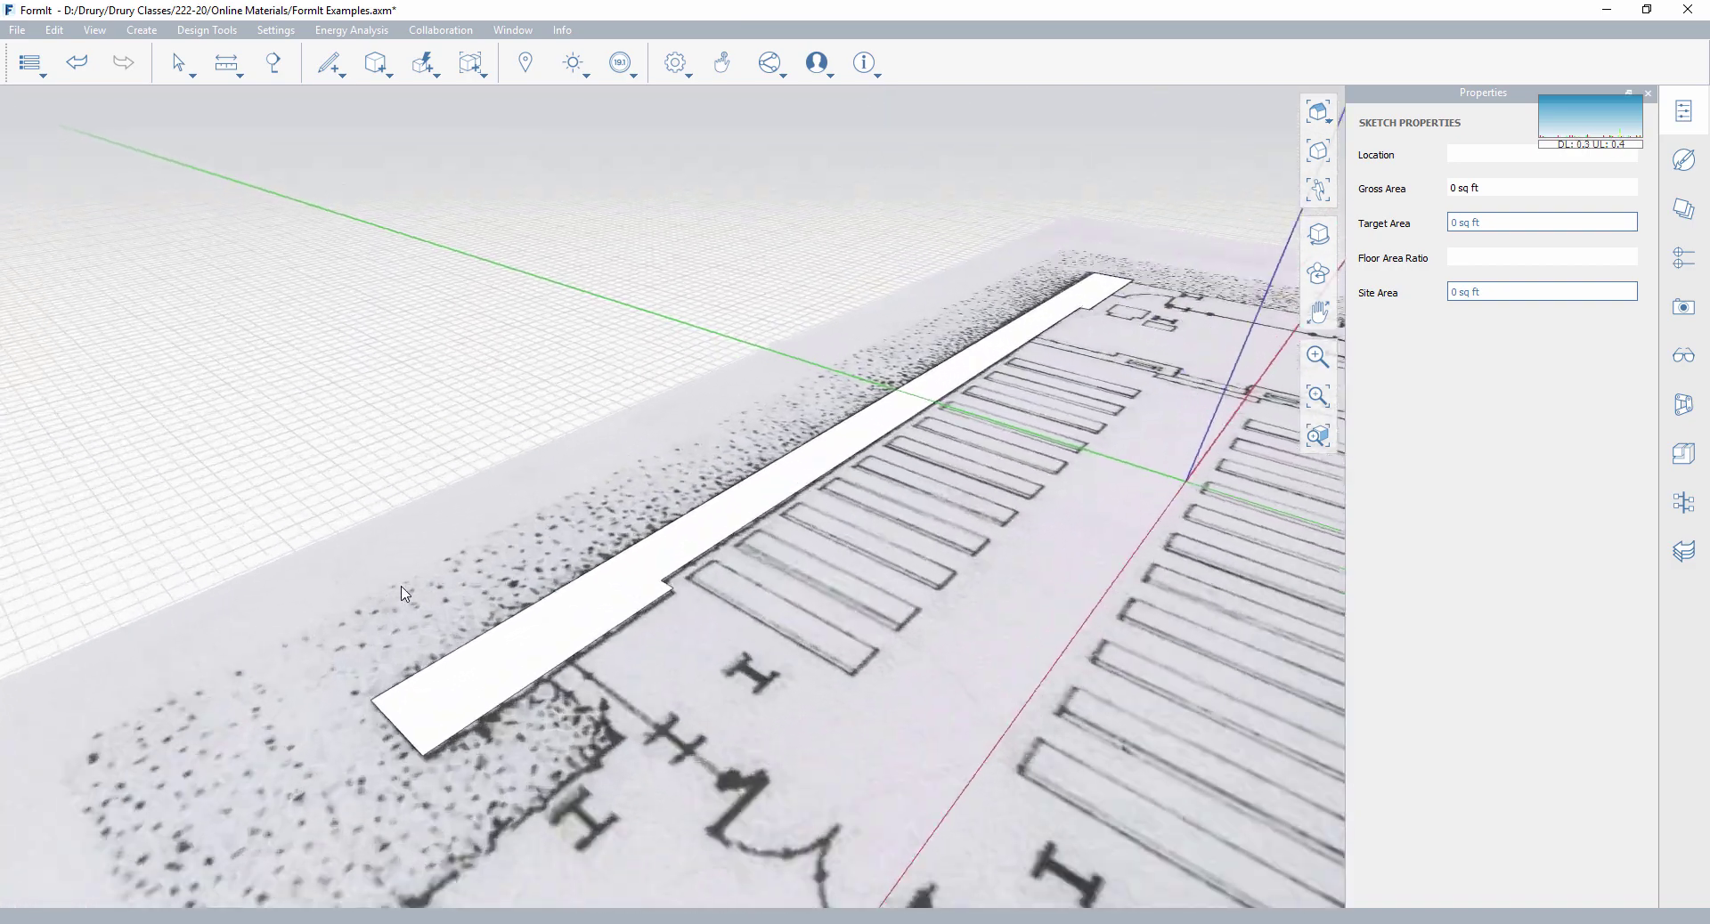
scroll(558, 615, up, 2)
scroll(686, 635, down, 8)
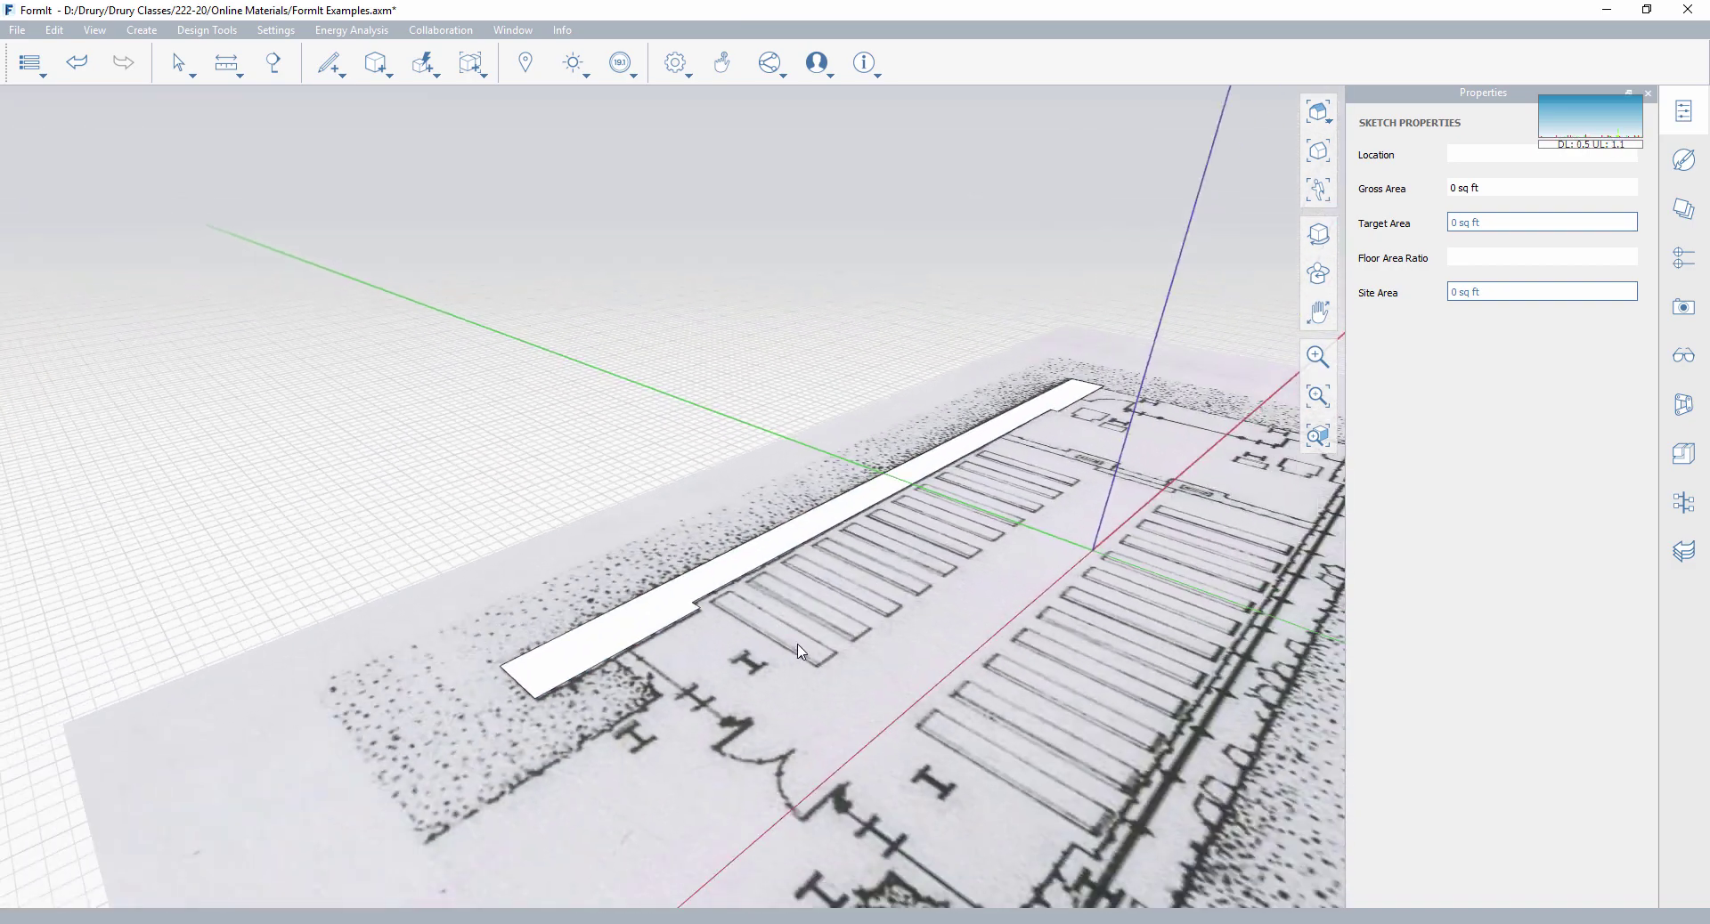
scroll(764, 574, up, 5)
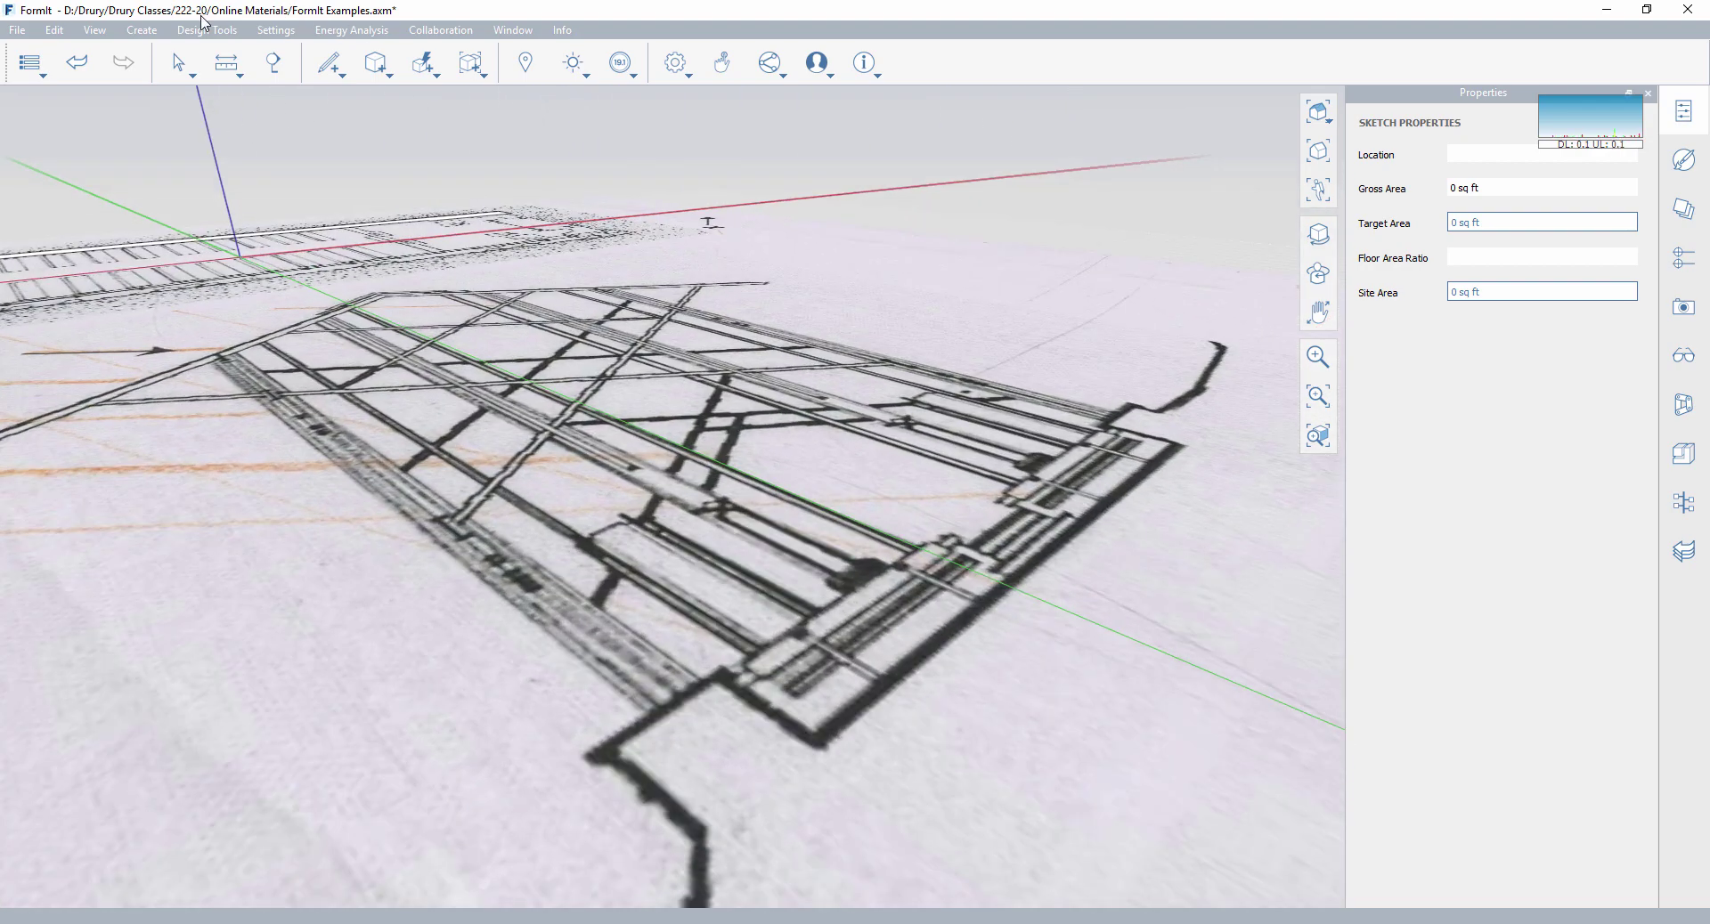
click(254, 103)
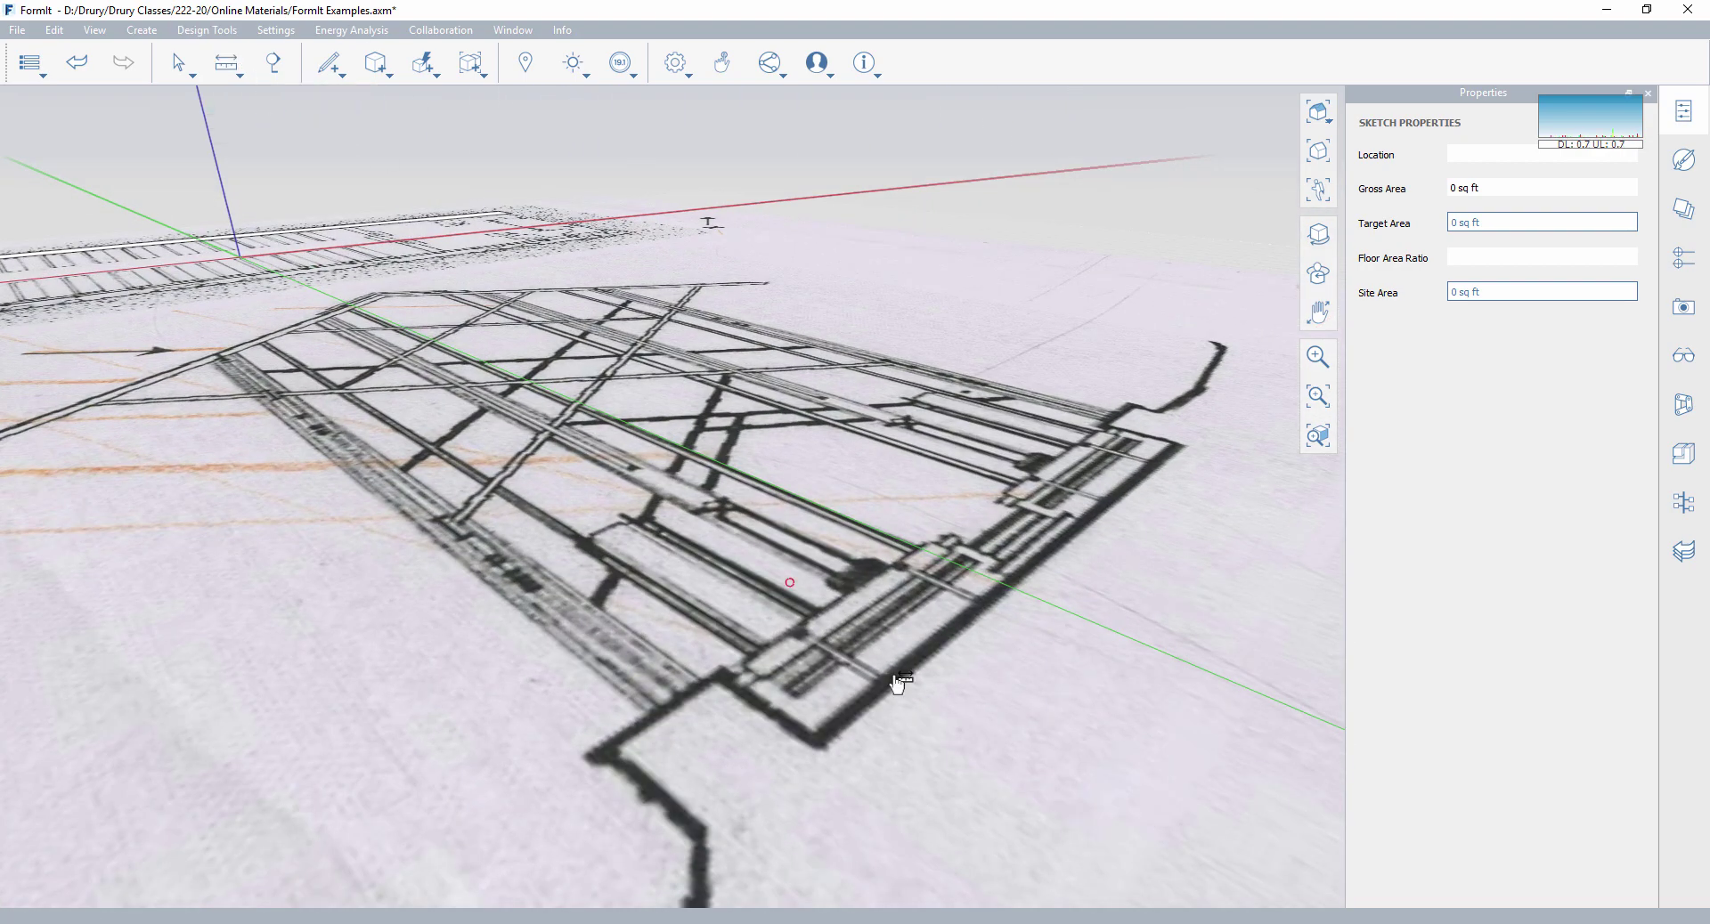
click(732, 670)
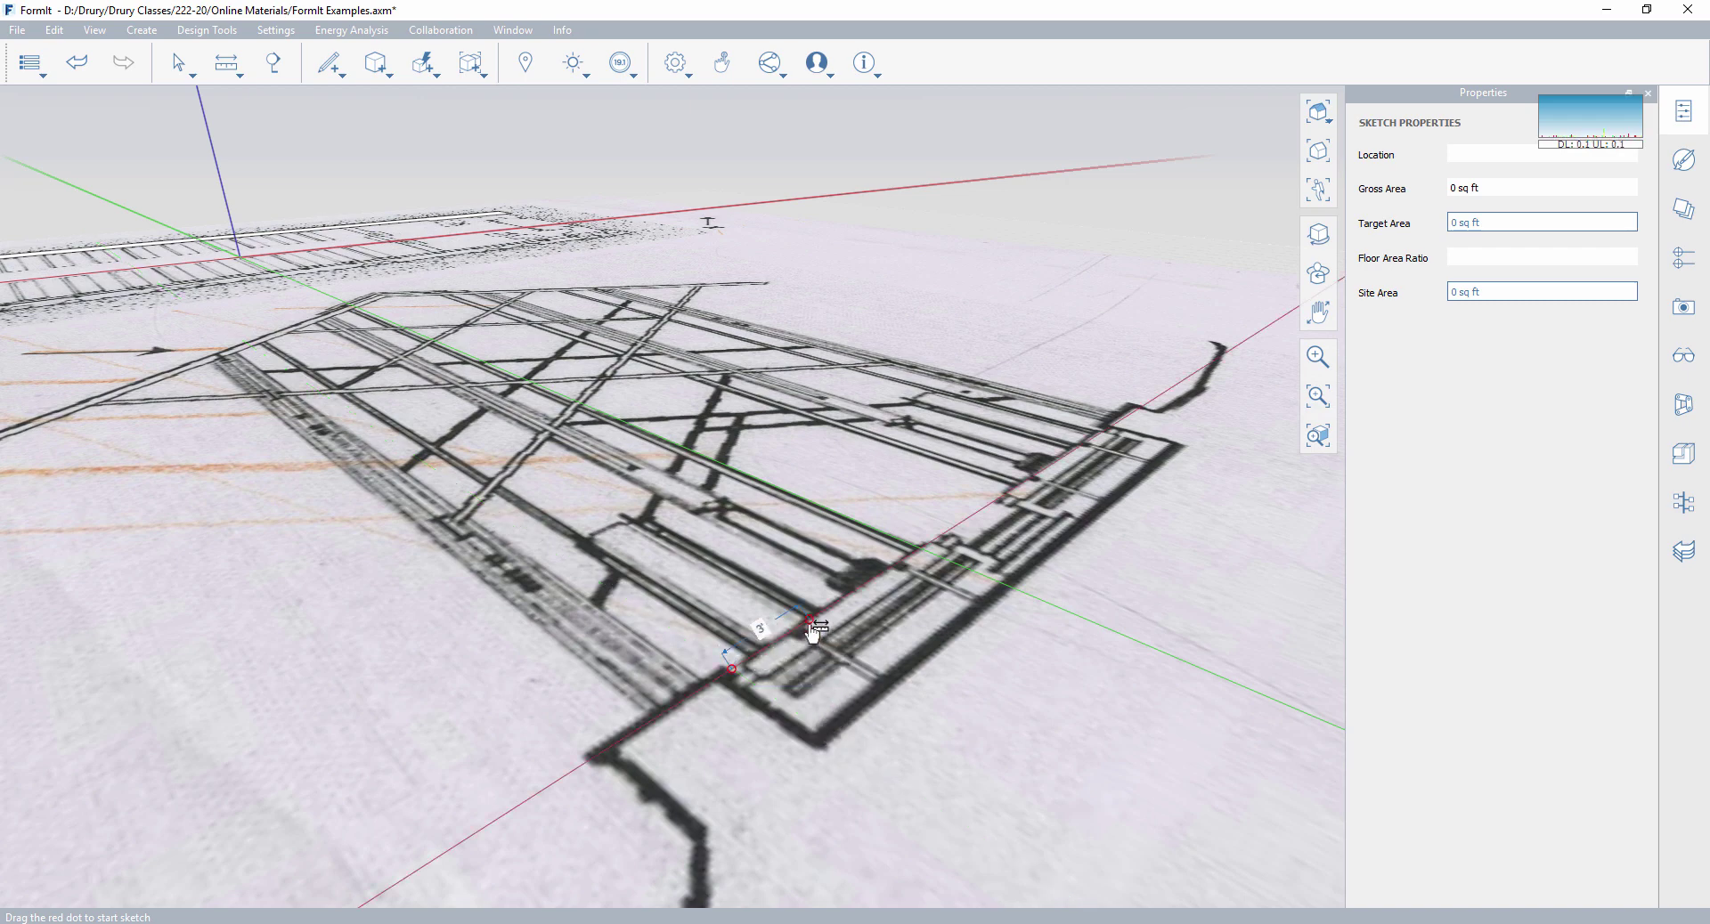
key(Escape)
scroll(546, 627, down, 3)
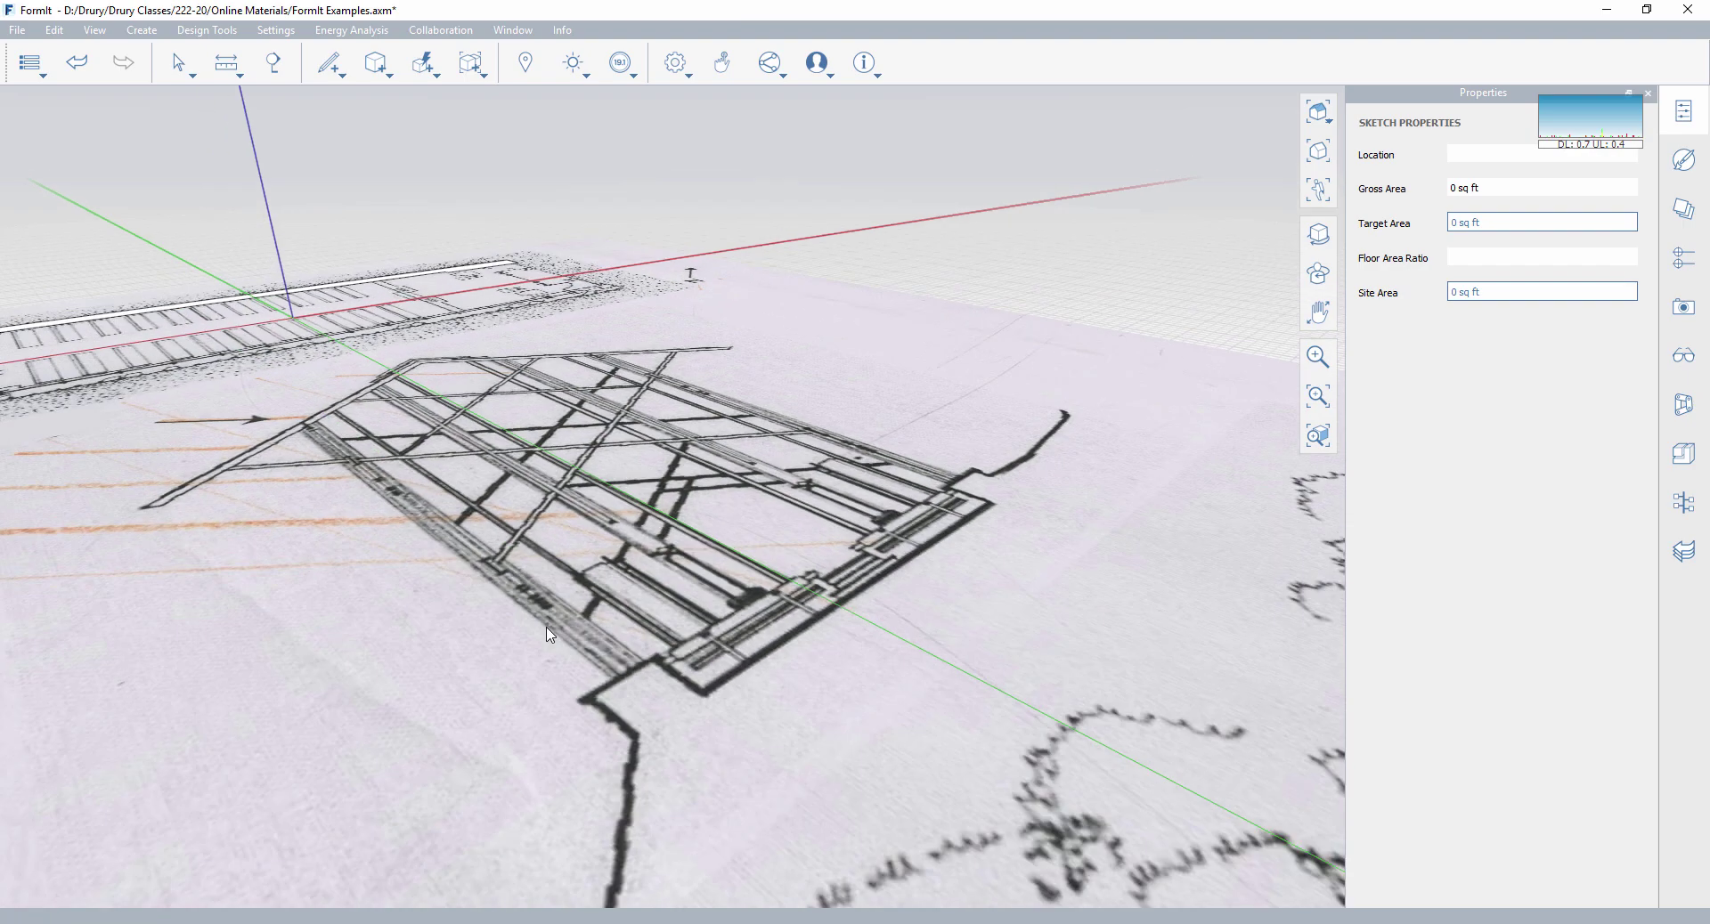
Extrude the traced stone wall face 3' upward into a solid.
scroll(627, 666, down, 2)
middle_drag(534, 580, 880, 784)
scroll(327, 564, up, 2)
scroll(333, 570, up, 3)
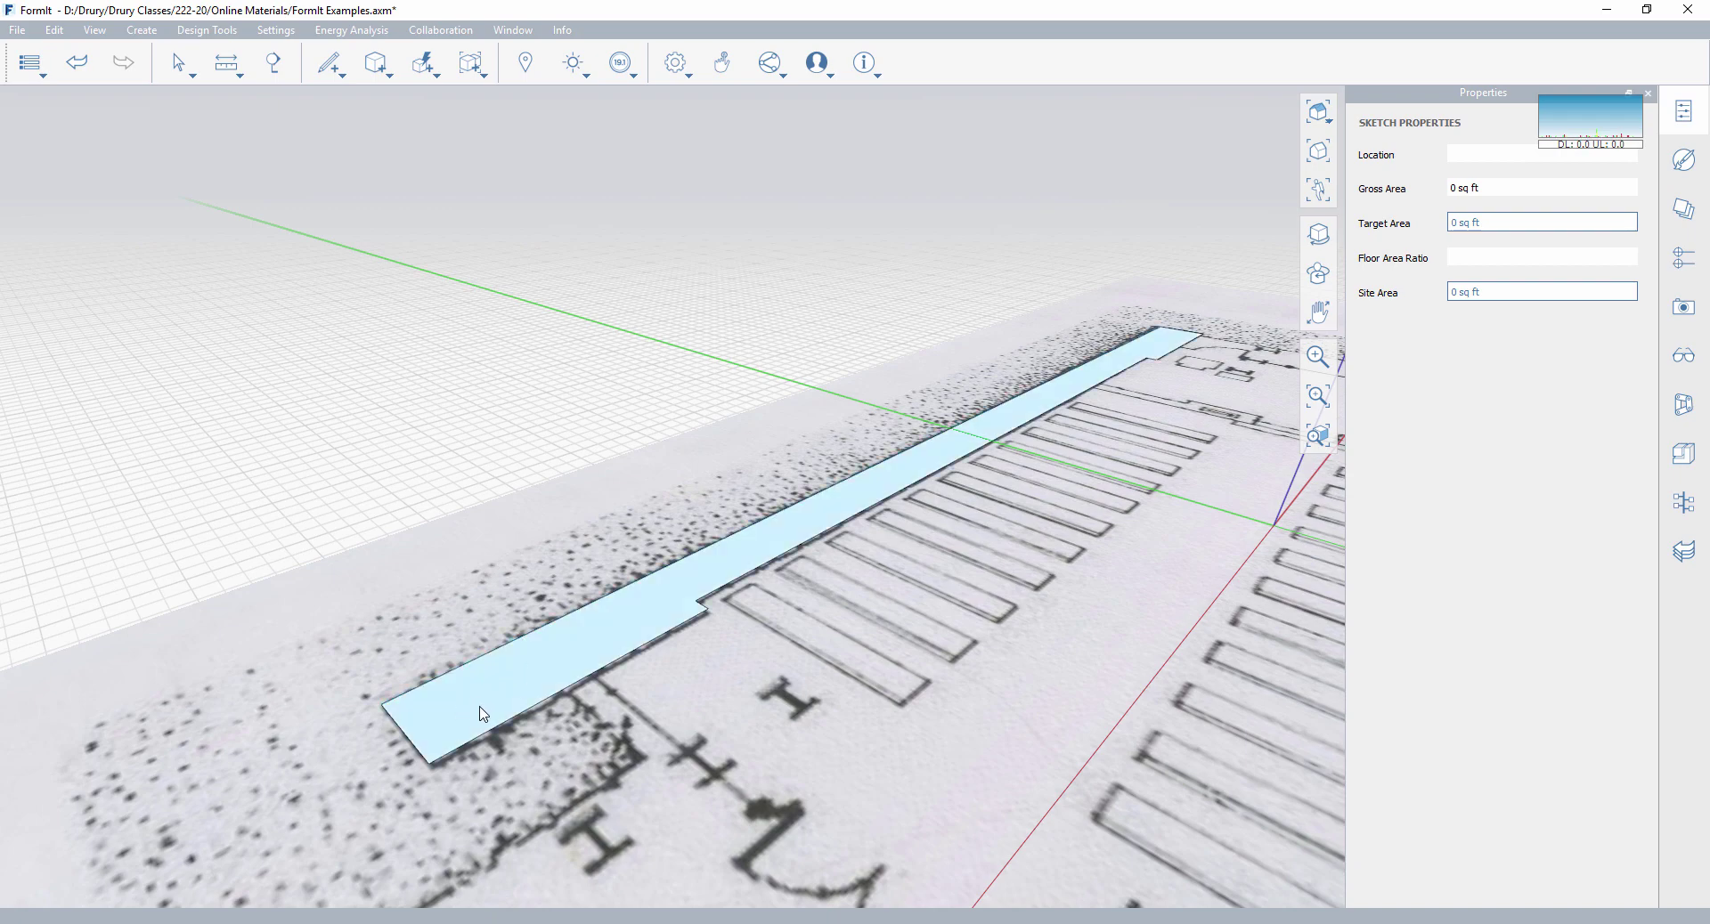
click(538, 666)
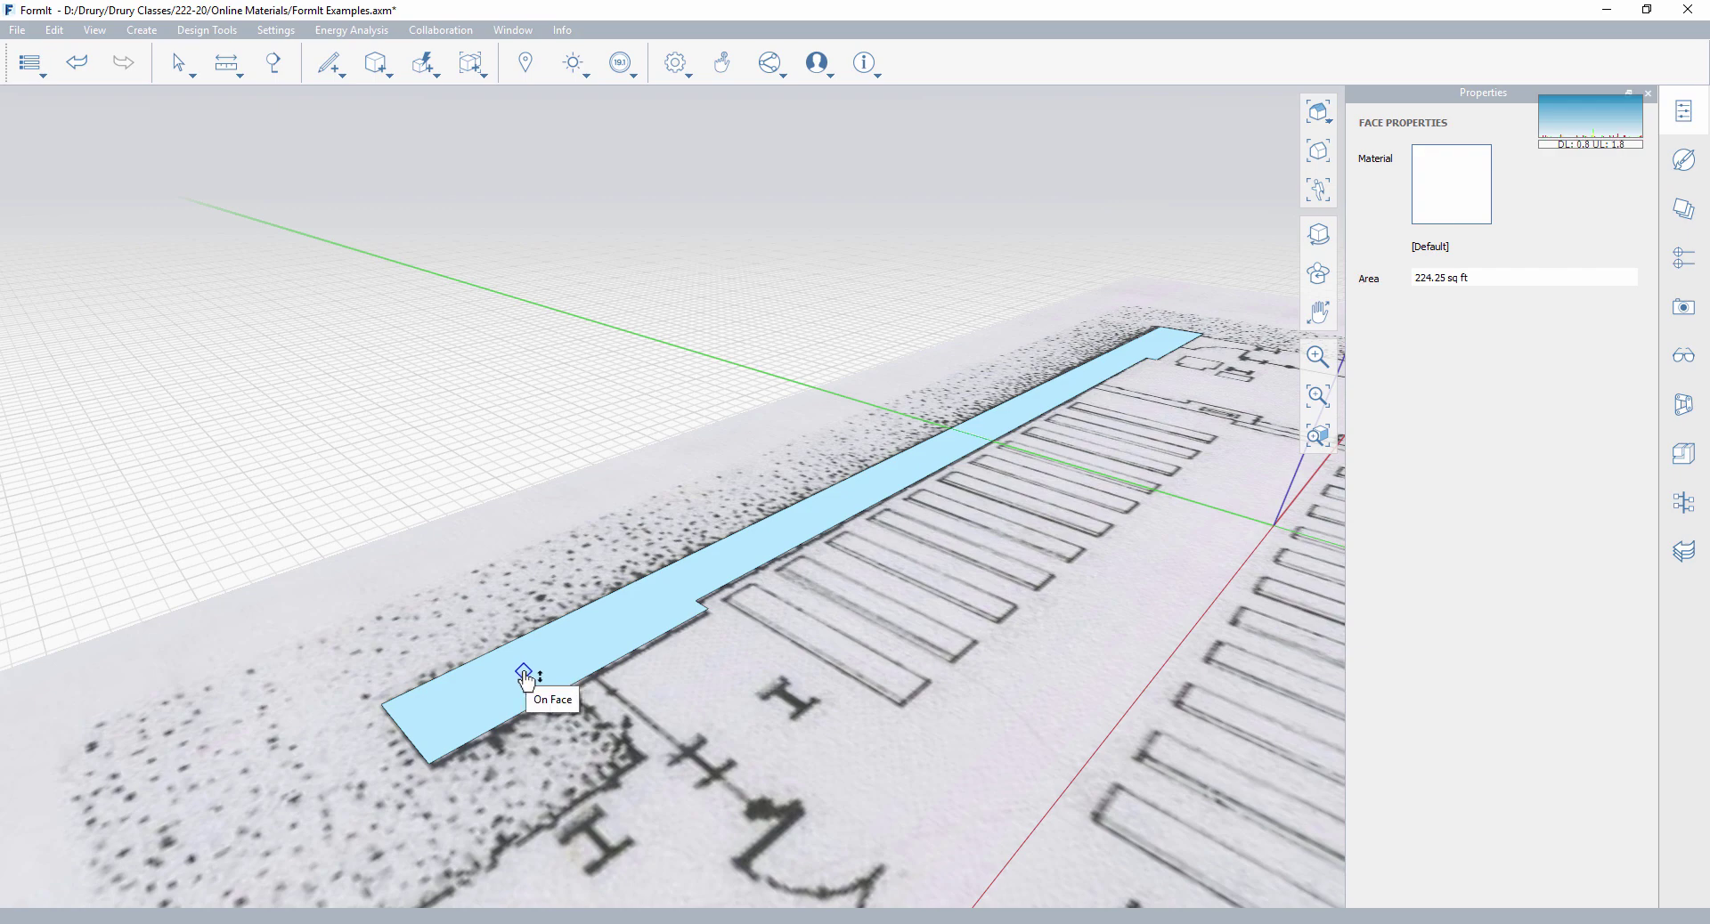
drag(527, 672, 523, 609)
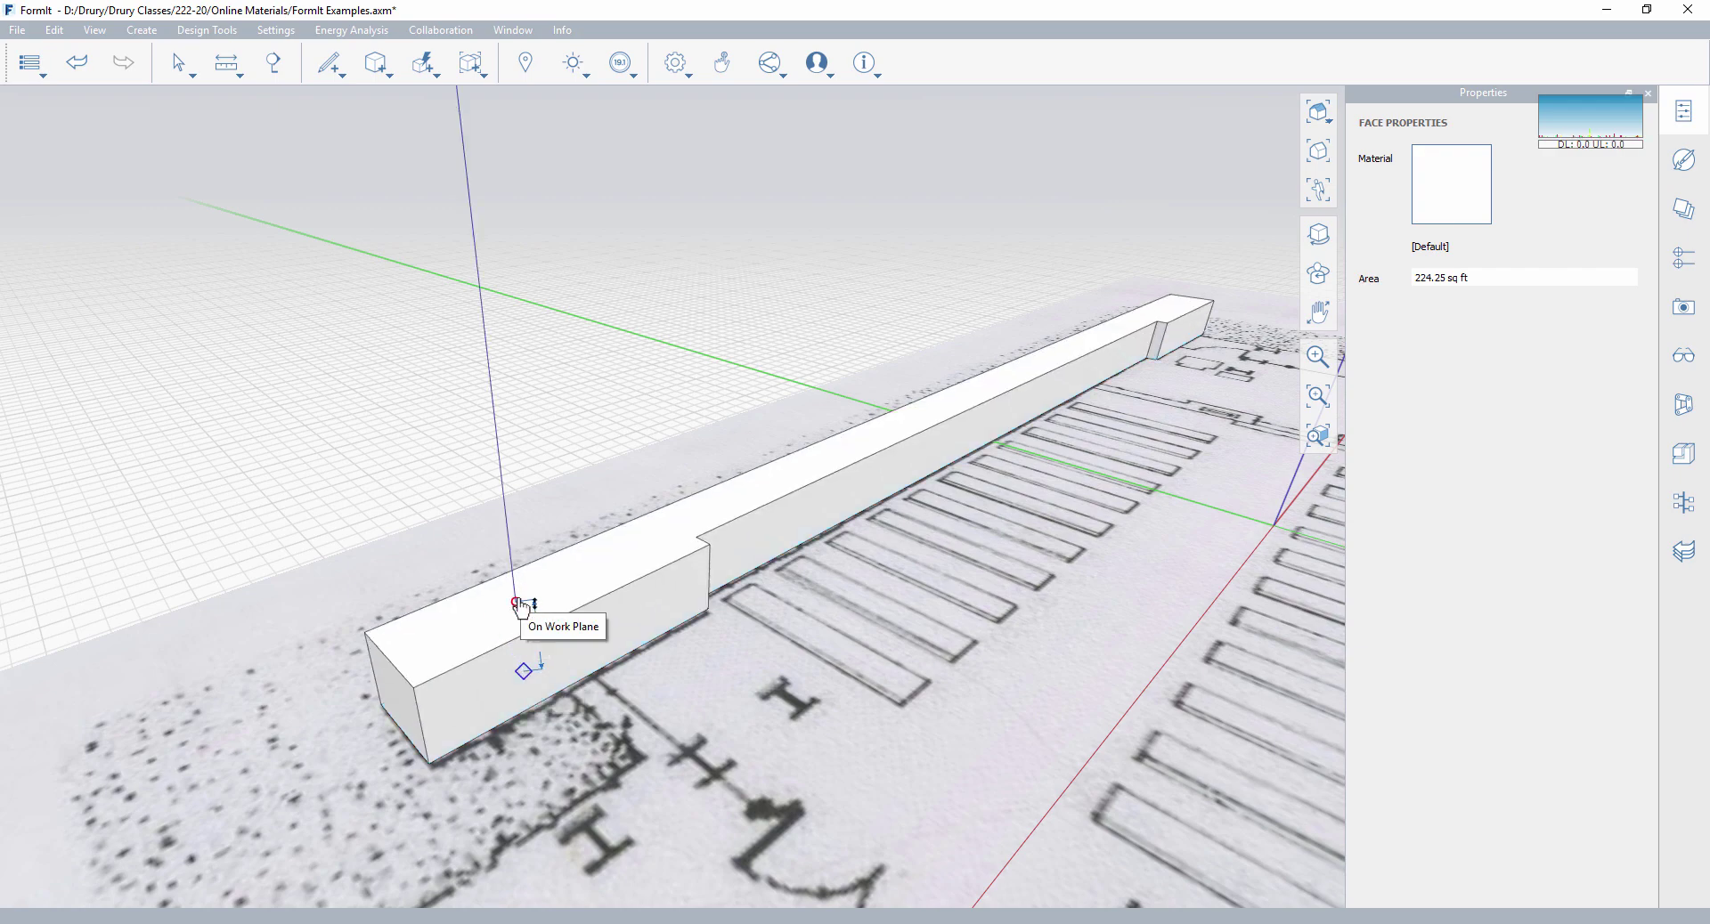
click(516, 602)
key(Escape)
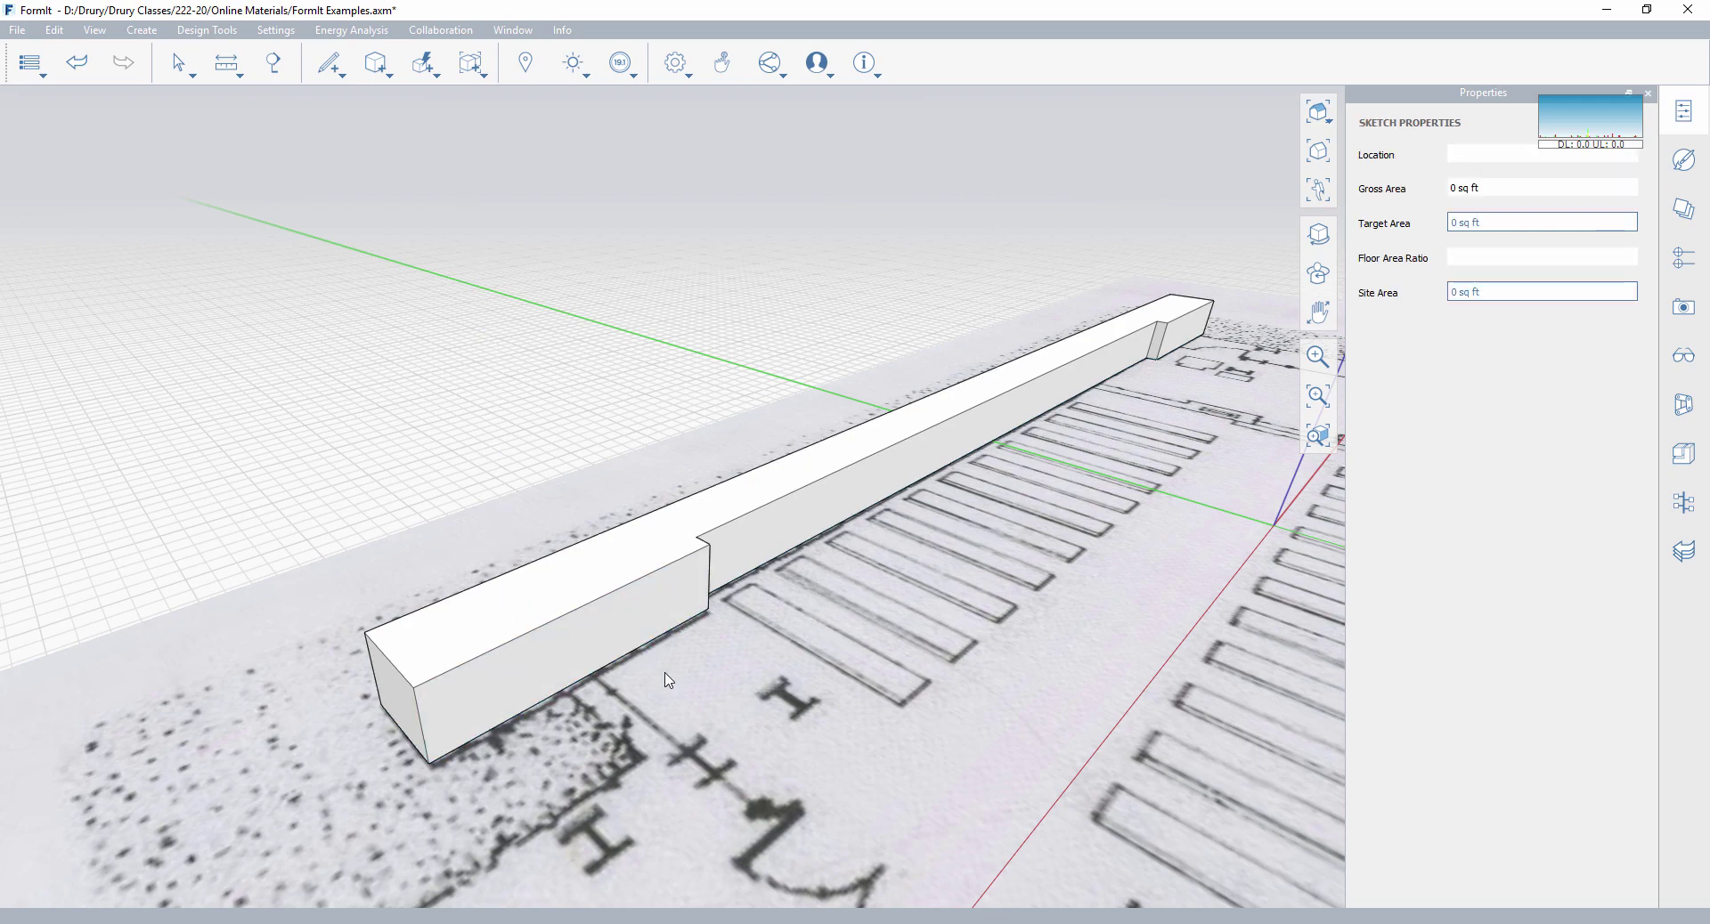
Mirror the whole stone wall solid toward the opposite side of the floor plan, with the mirror plane parallel to the wall near the origin.
scroll(736, 621, down, 3)
mouse_move(740, 656)
middle_down()
mouse_move(545, 558)
mouse_move(522, 565)
middle_up()
right_drag(540, 561, 515, 566)
middle_drag(804, 588, 388, 491)
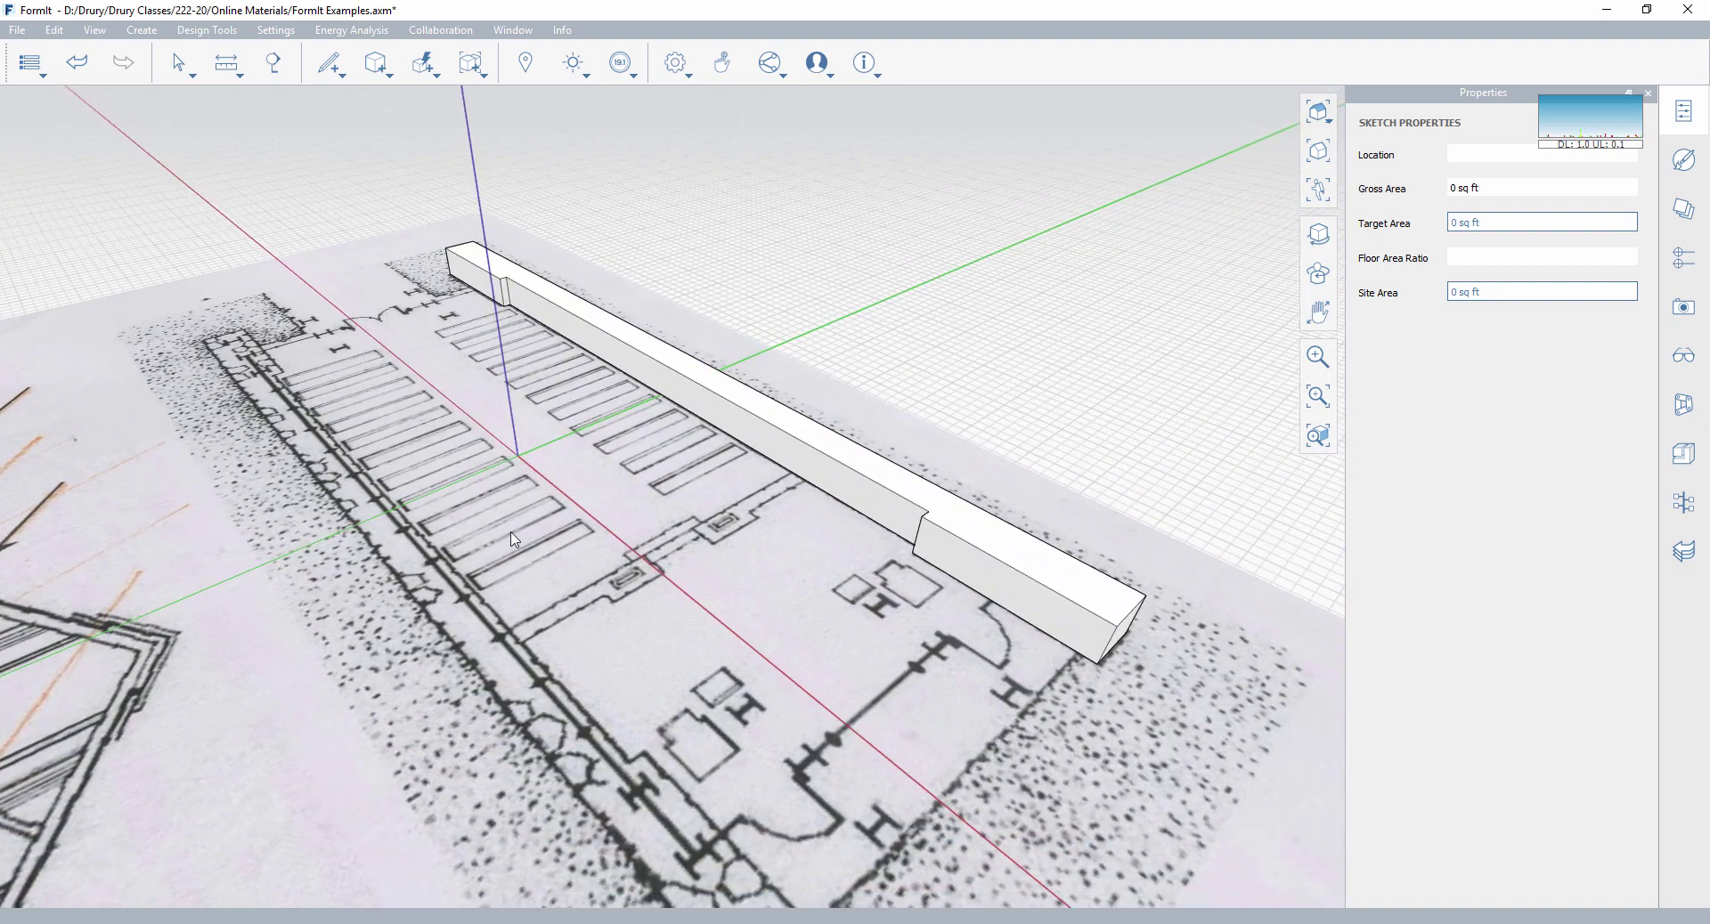
middle_drag(514, 539, 454, 525)
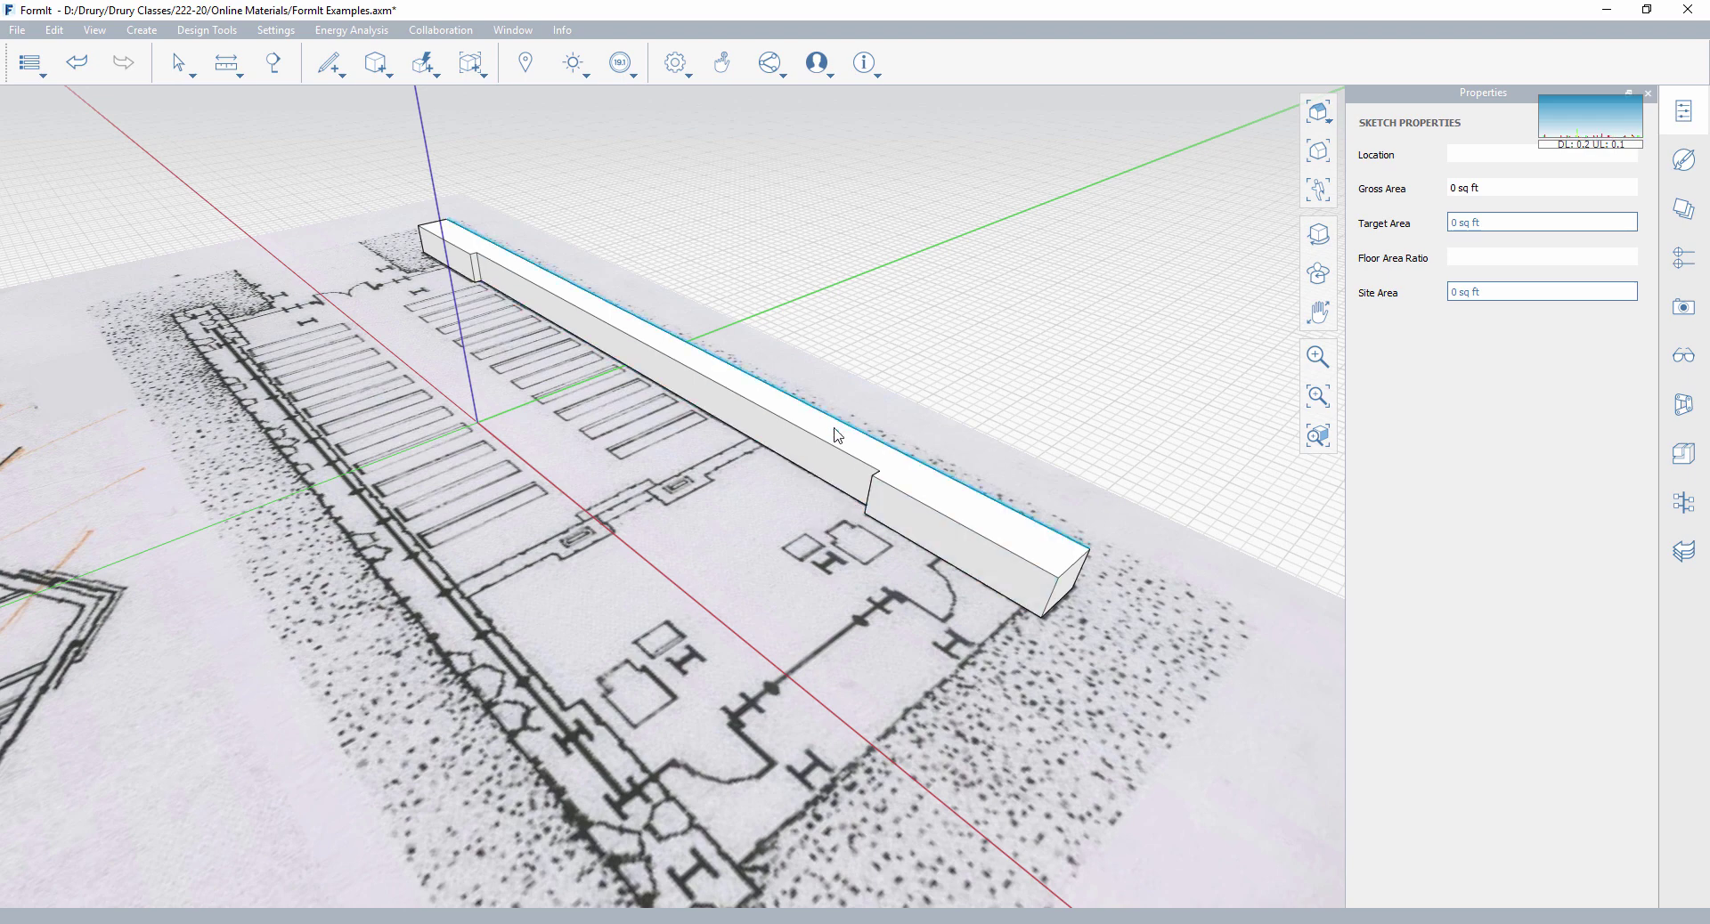
double_click(813, 454)
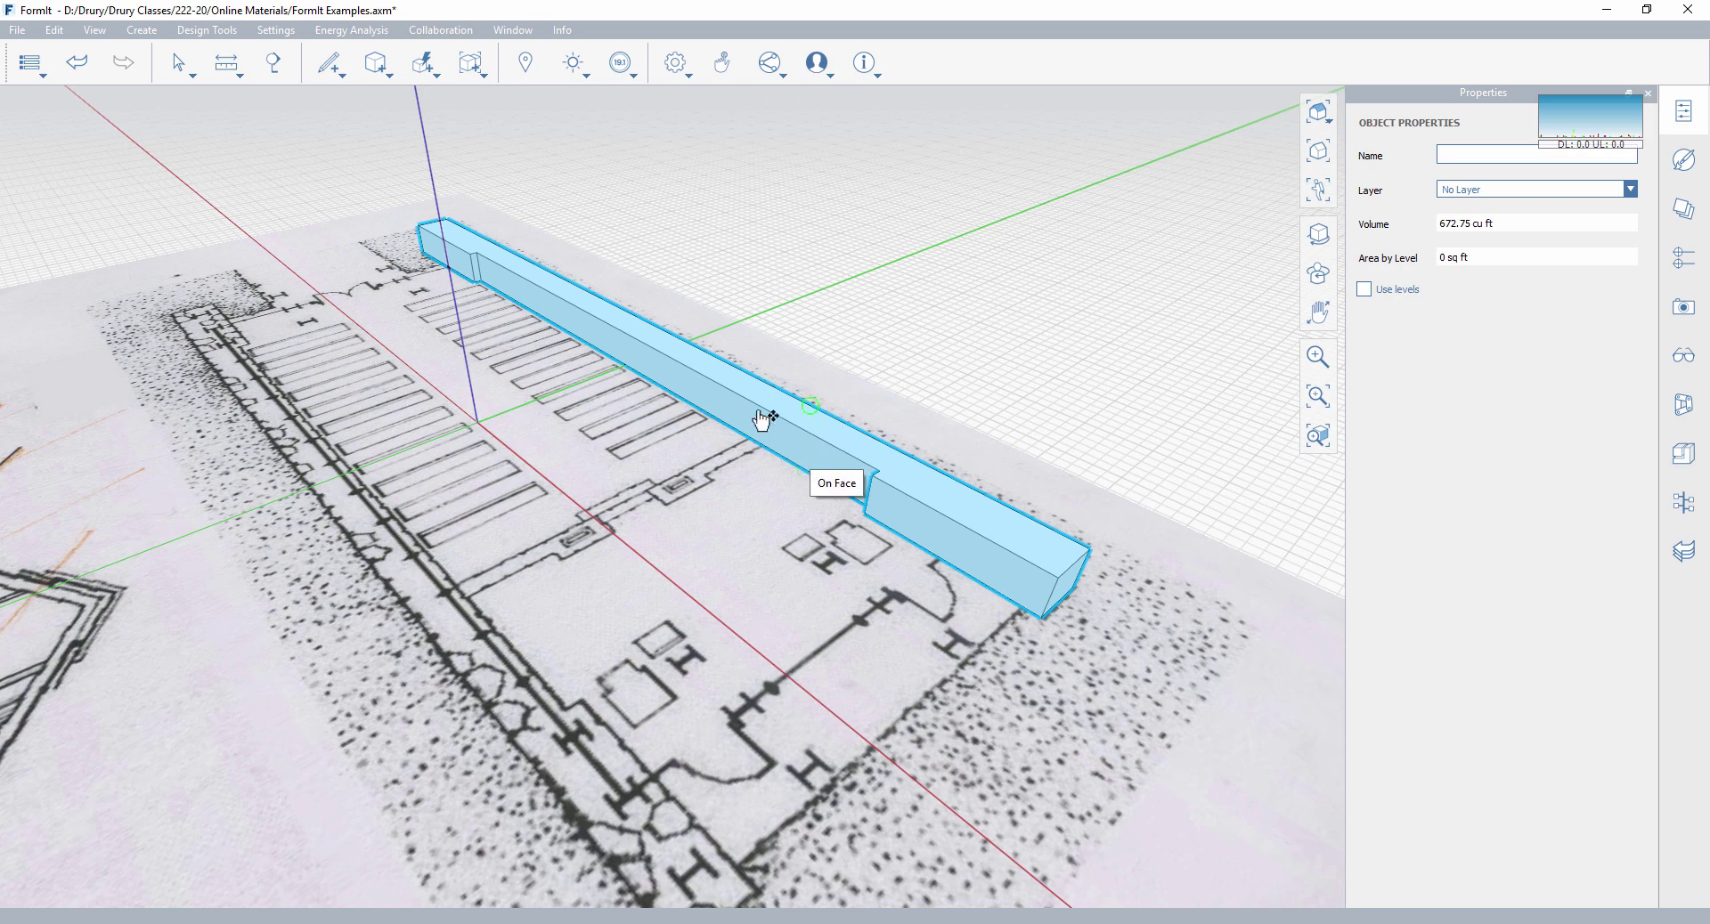
right_click(777, 434)
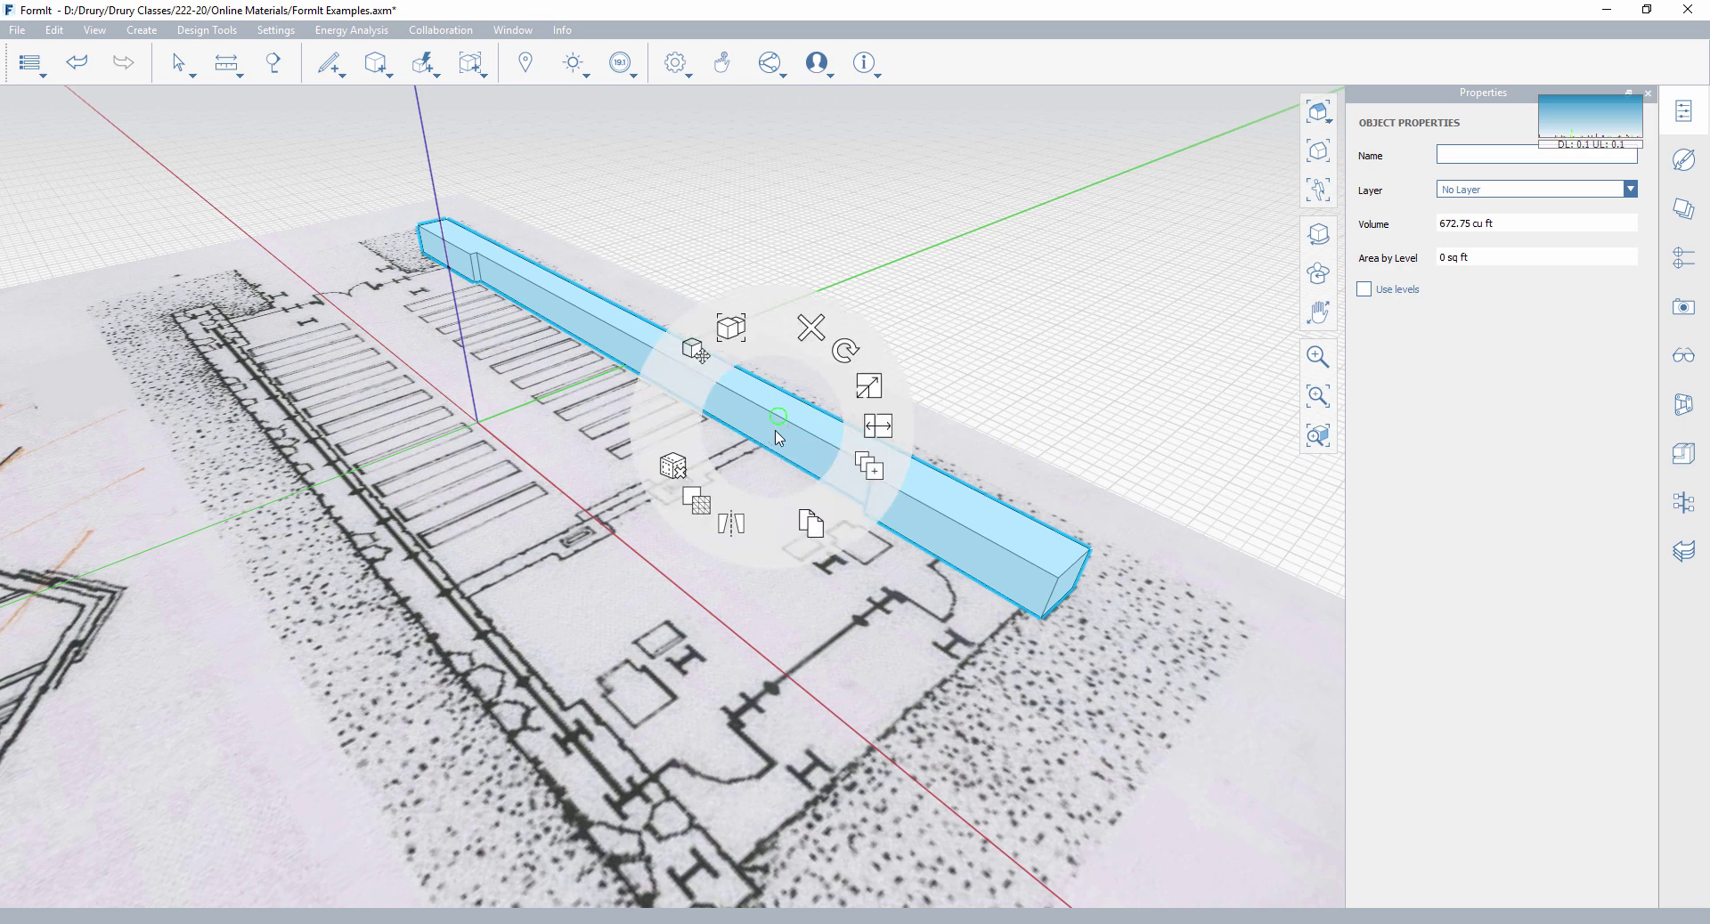
click(731, 527)
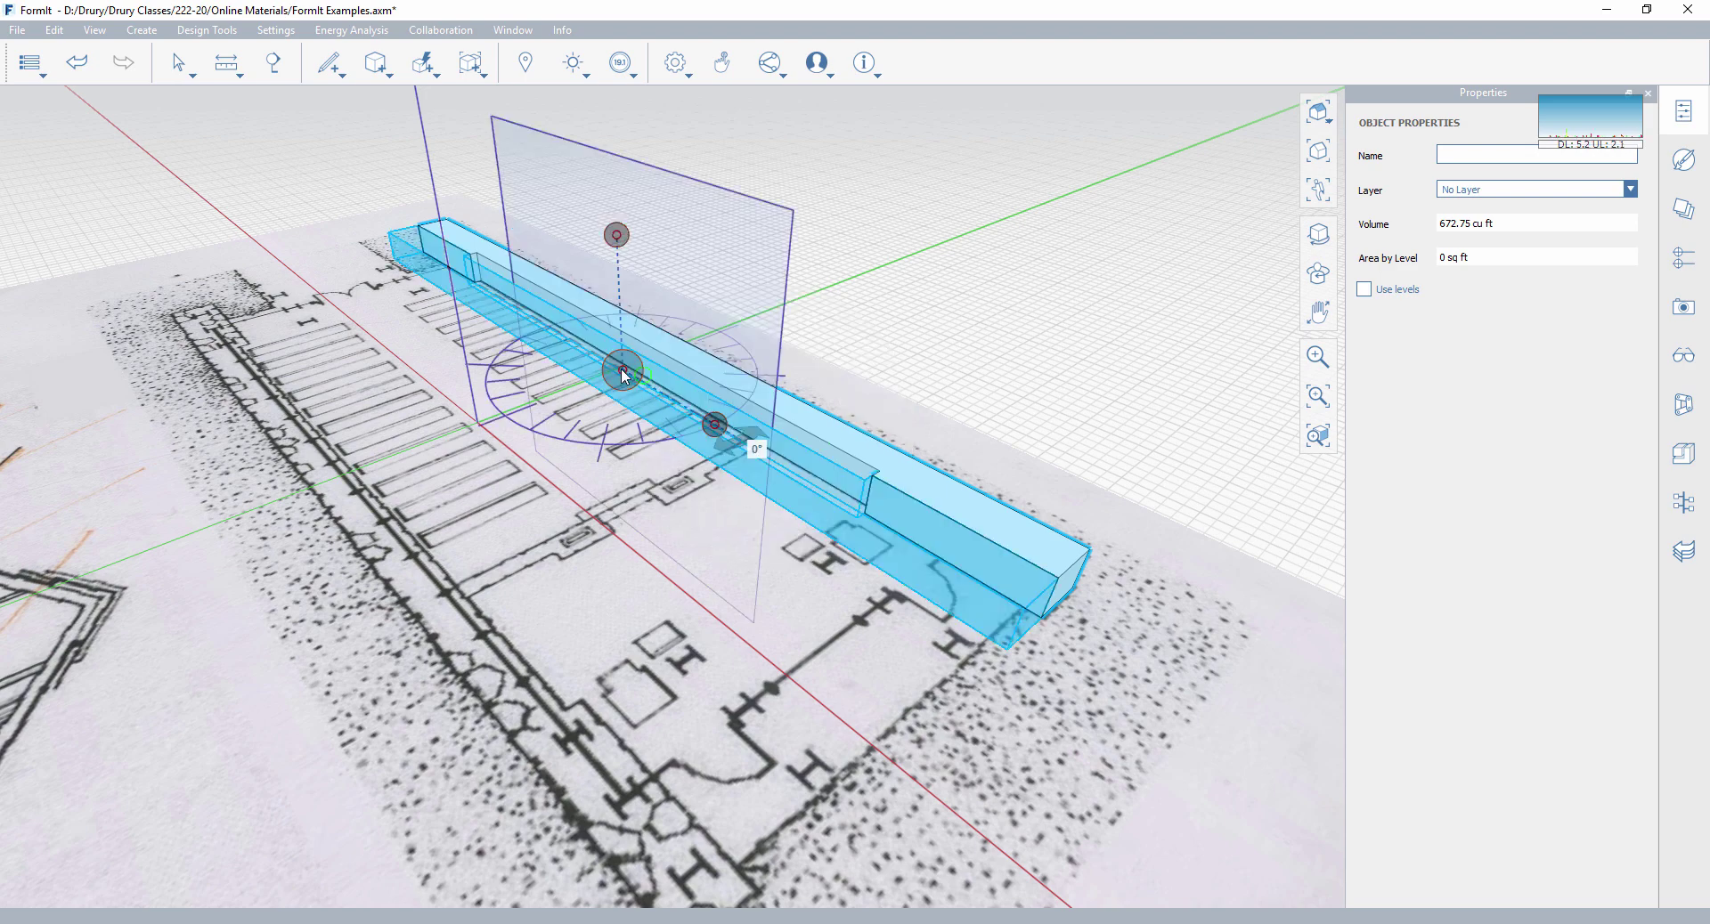
drag(583, 389, 516, 429)
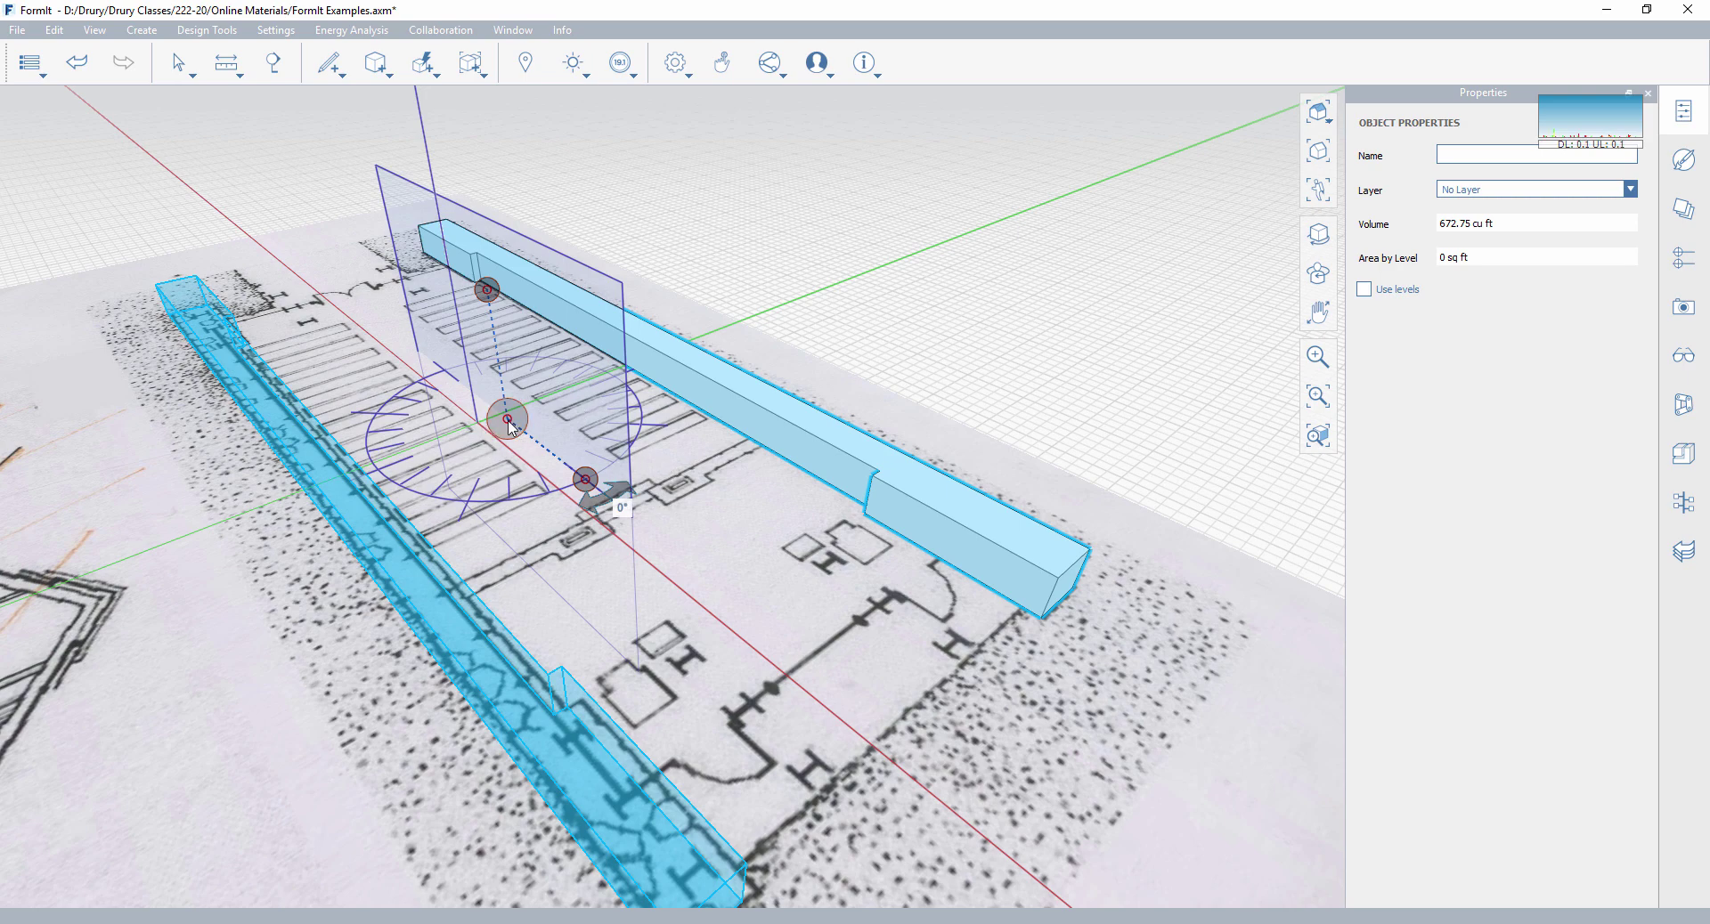
drag(507, 418, 484, 450)
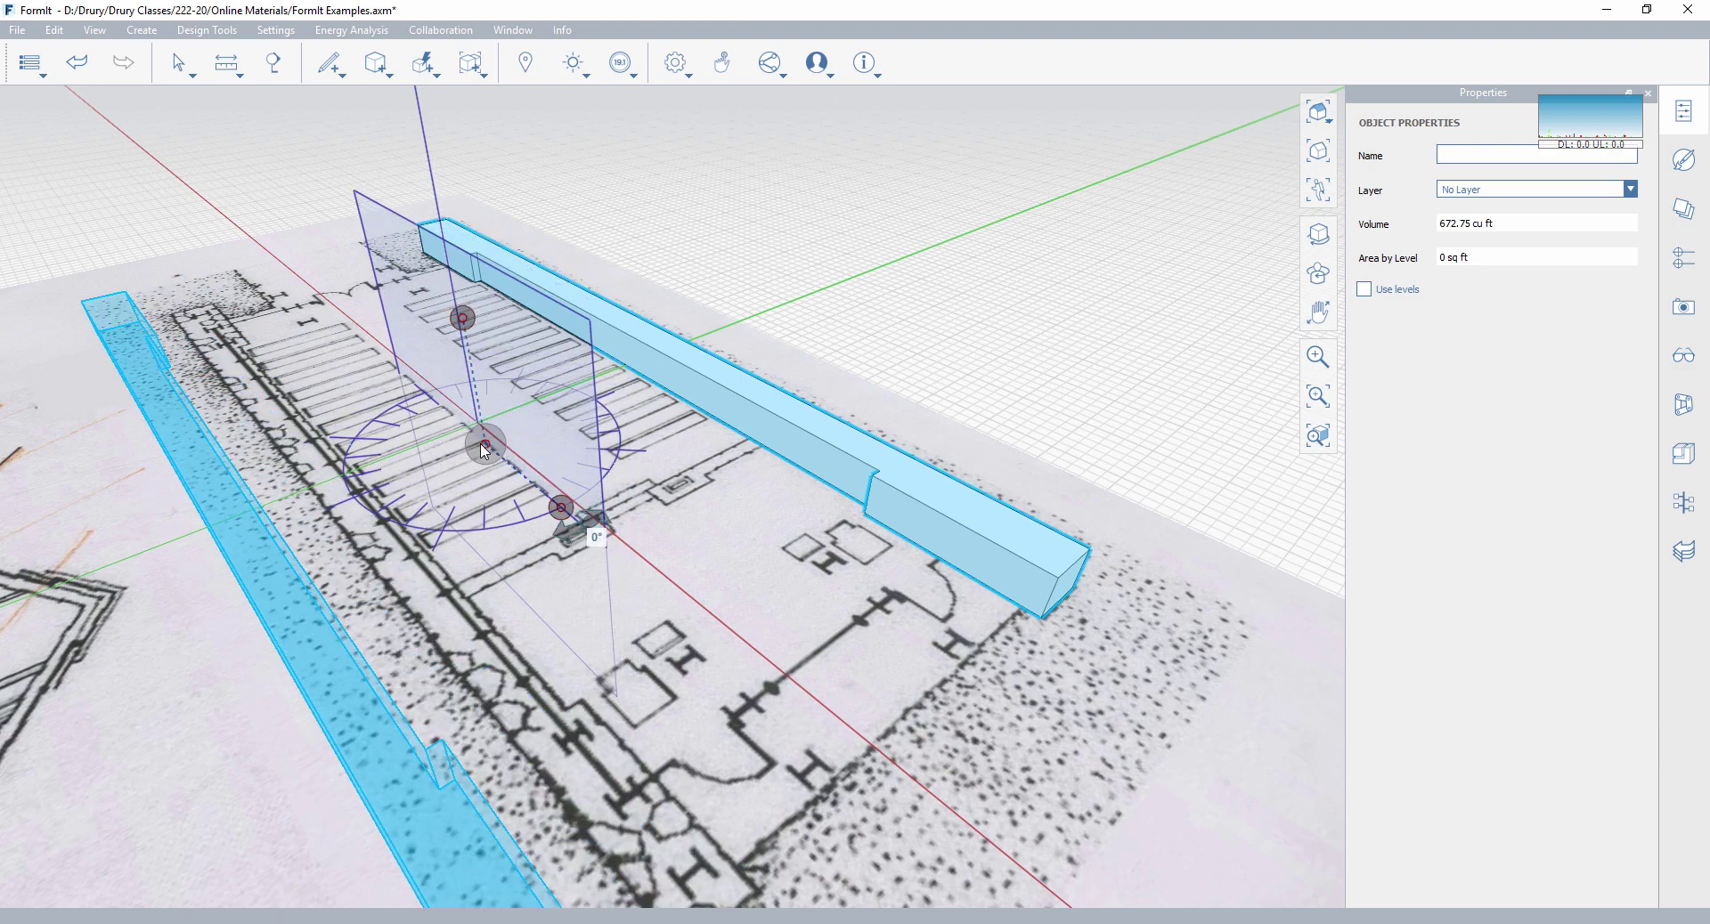
click(679, 496)
Move the mirrored wall about 6'-9" along the Y axis so its notch corner sits on the plan's opposite wall notch.
right_drag(699, 500, 431, 516)
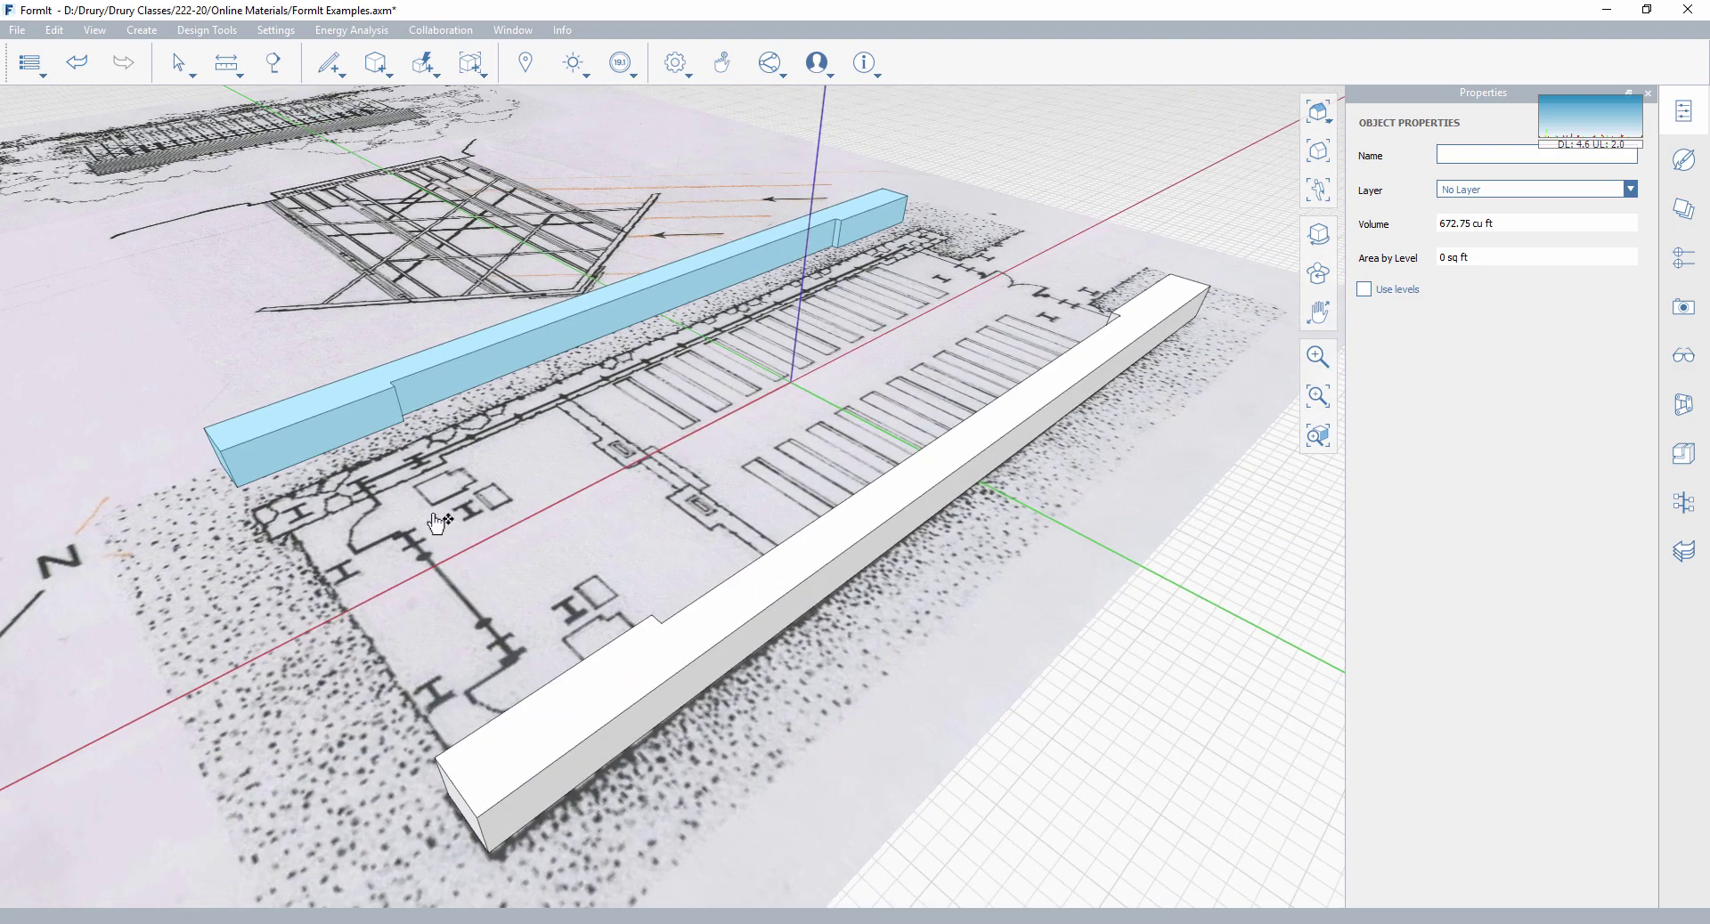
scroll(419, 370, up, 4)
scroll(557, 520, up, 5)
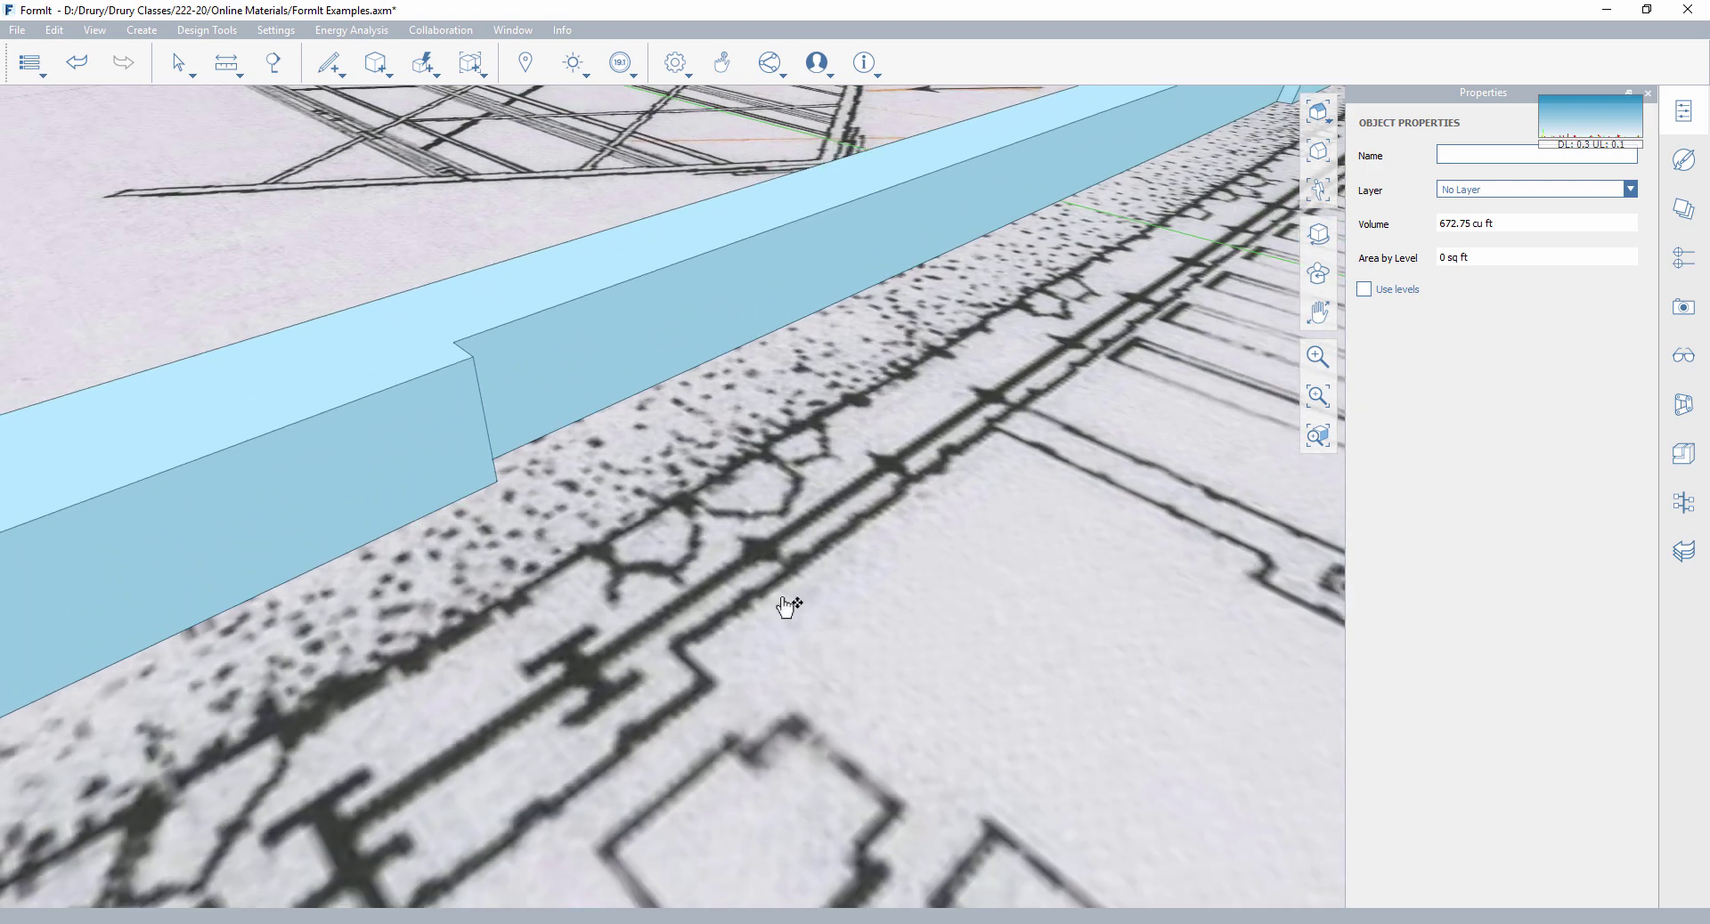
click(504, 486)
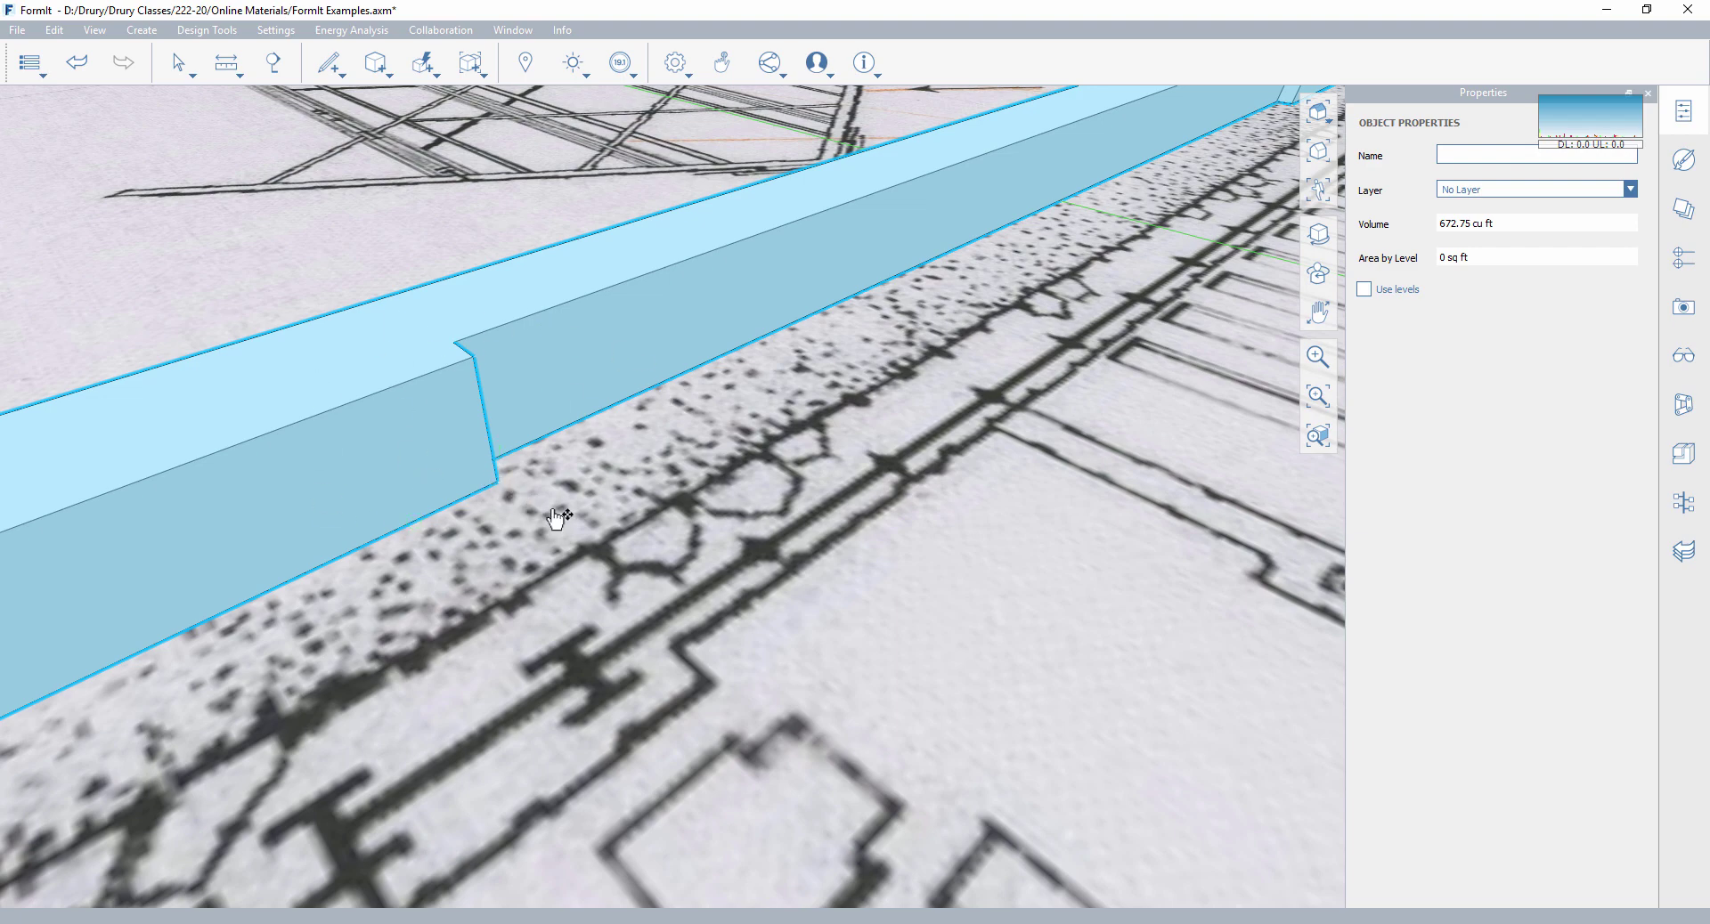
drag(497, 483, 712, 688)
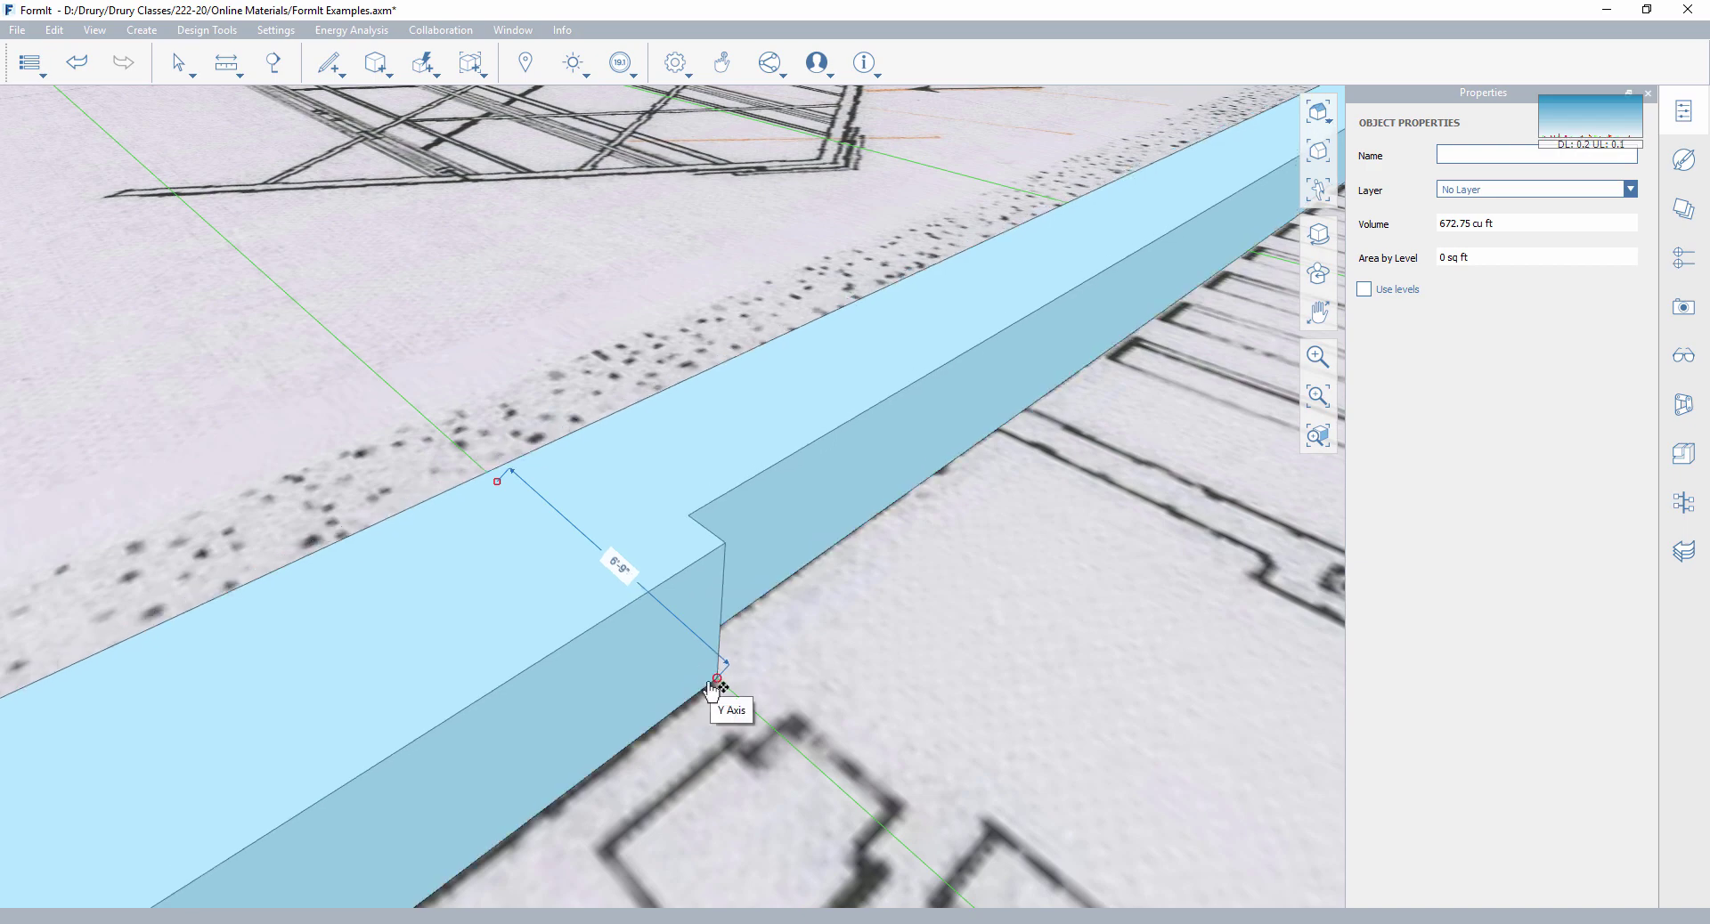
click(718, 688)
Try a 22'-3" line along the plan's entrance wall between the two stone walls, and delete it again.
scroll(862, 677, down, 5)
right_drag(888, 679, 1214, 737)
scroll(986, 572, up, 5)
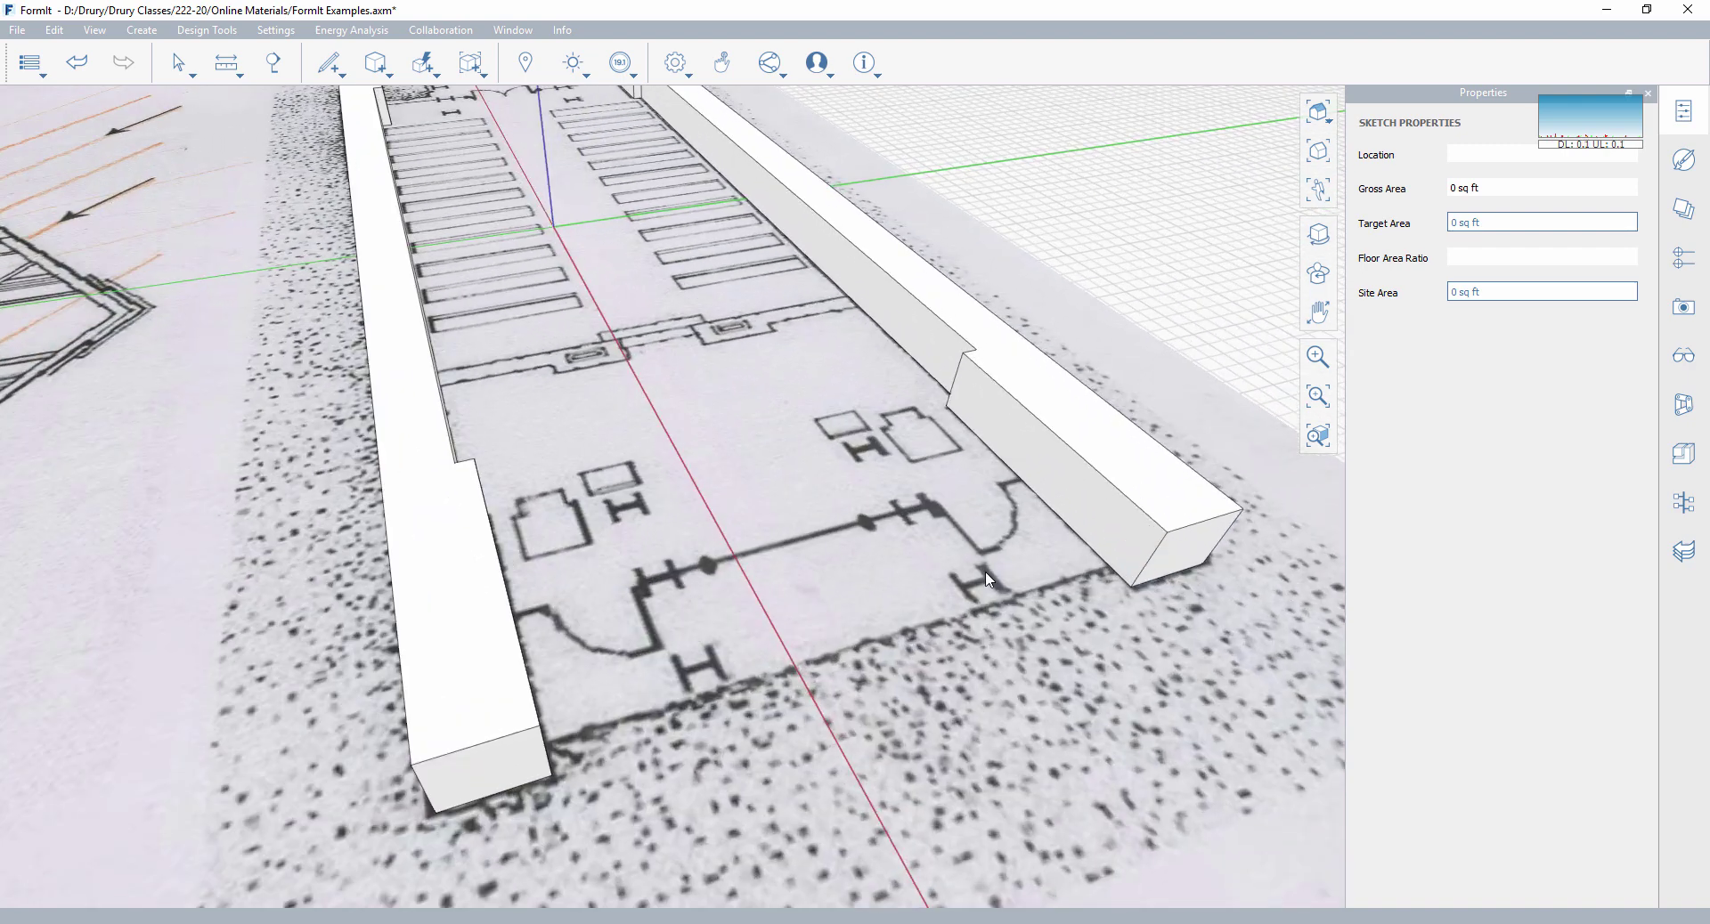
middle_drag(986, 580, 850, 556)
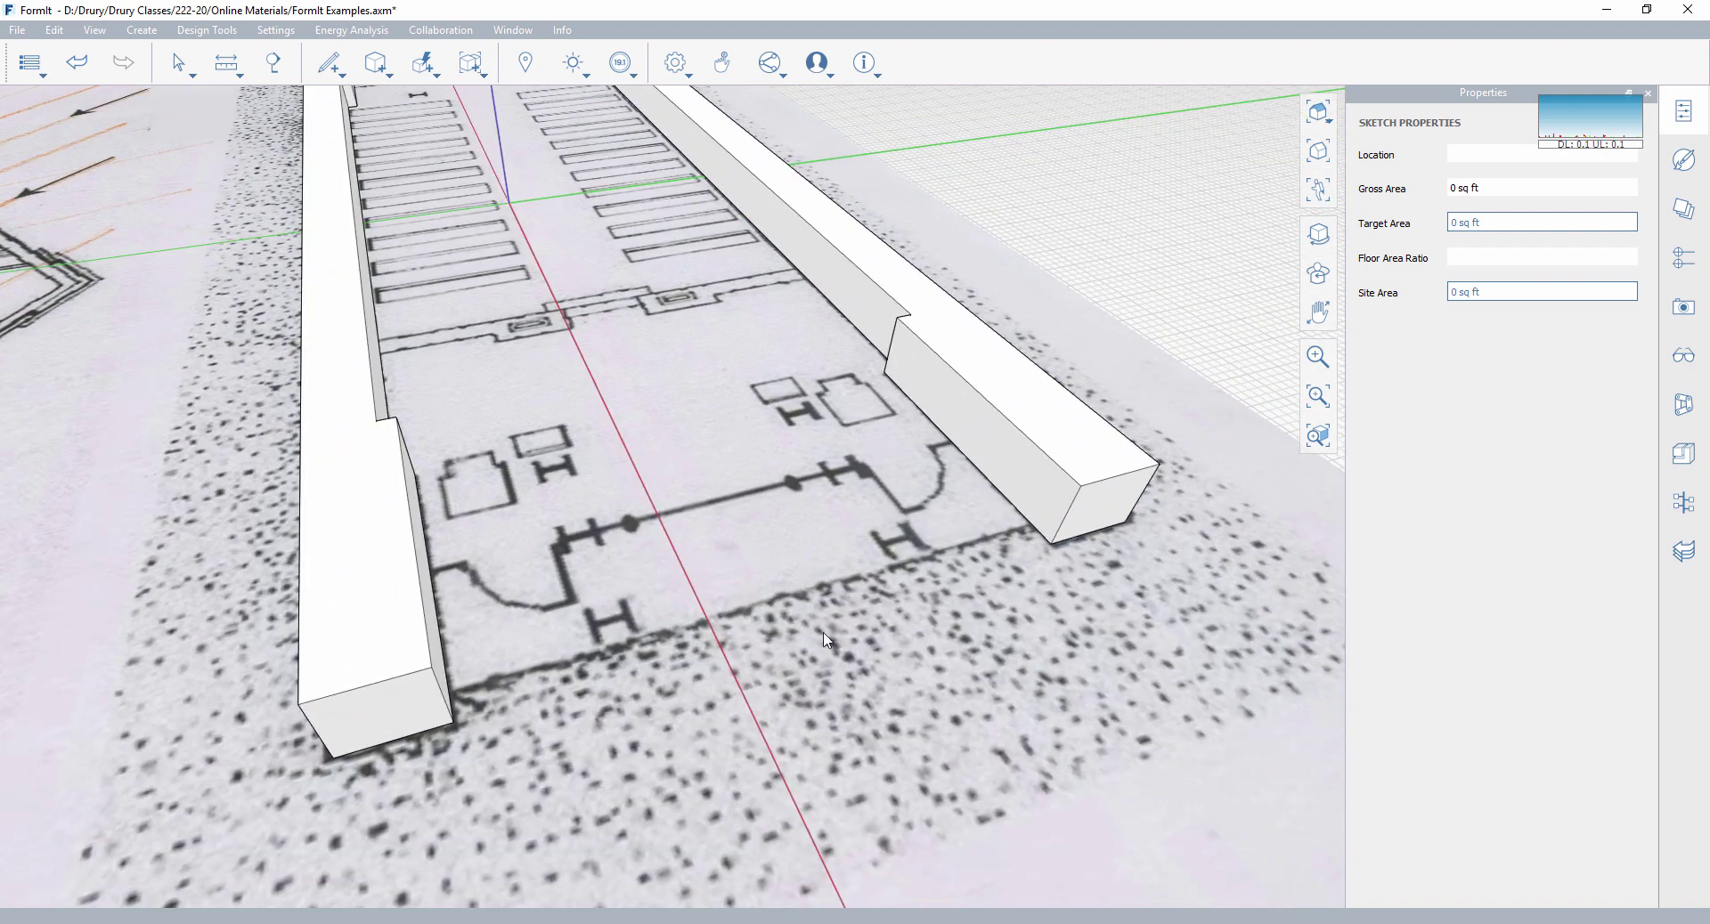
click(331, 66)
click(334, 105)
scroll(429, 568, up, 3)
click(428, 576)
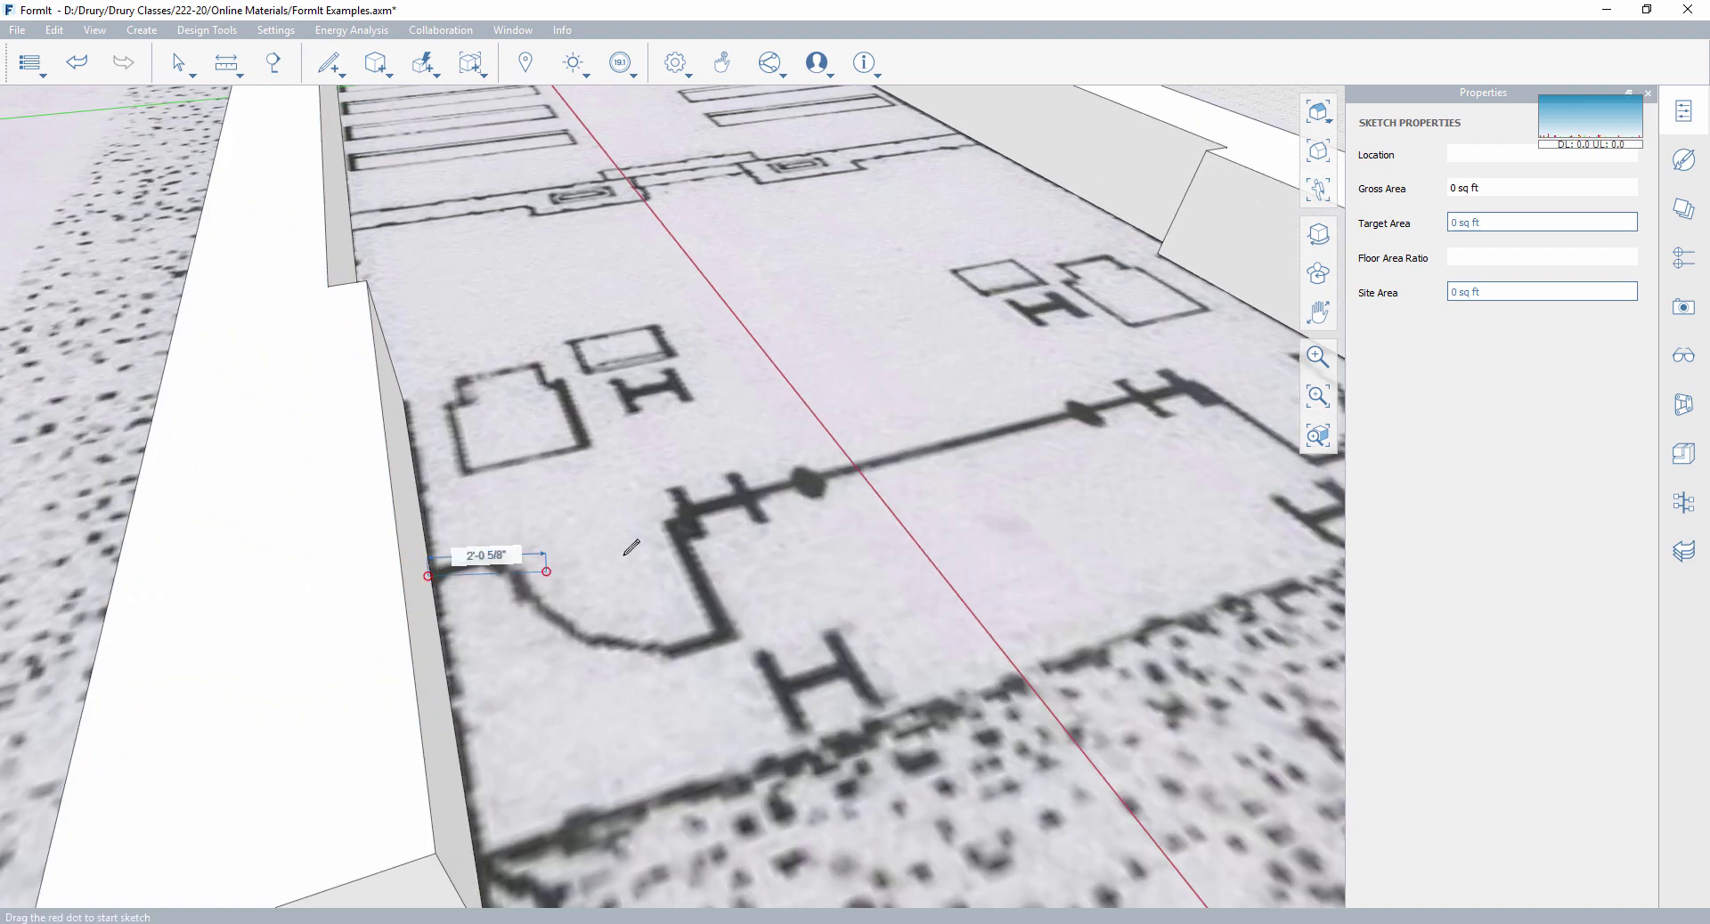
scroll(561, 539, down, 5)
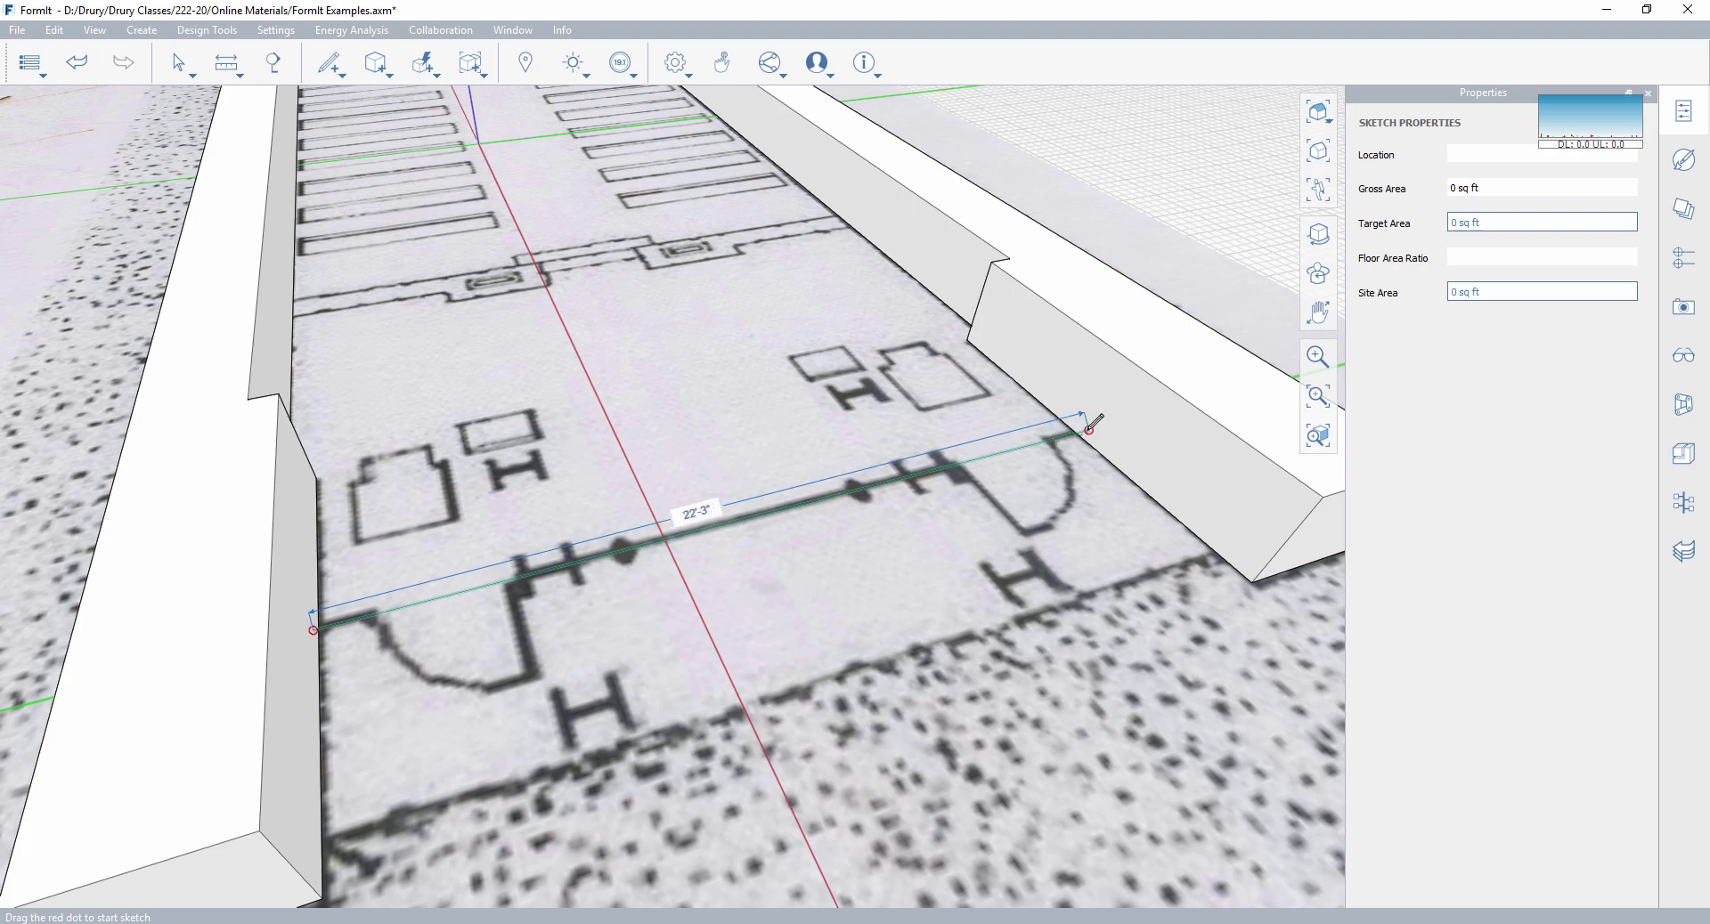
right_drag(986, 541, 820, 415)
middle_drag(829, 408, 1003, 381)
right_drag(997, 388, 763, 588)
key(Escape)
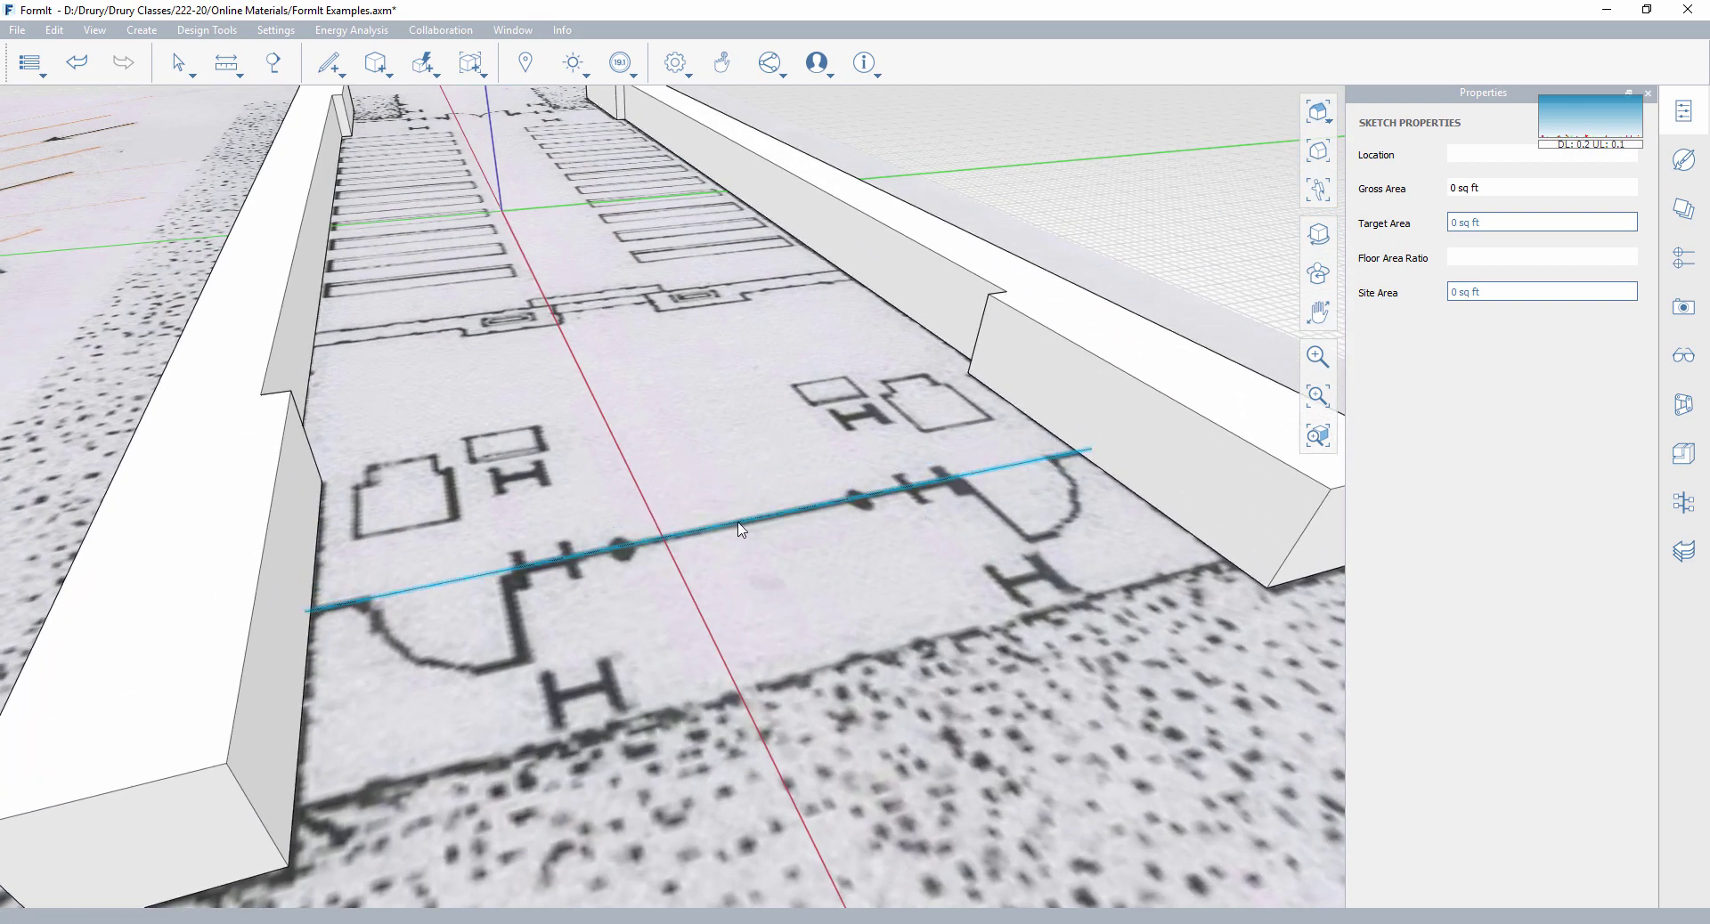
click(469, 573)
key(Delete)
Draw a line across the entrance end joining the bottom inner corners of the two stone walls, about 22'-3" long.
right_drag(526, 573, 462, 618)
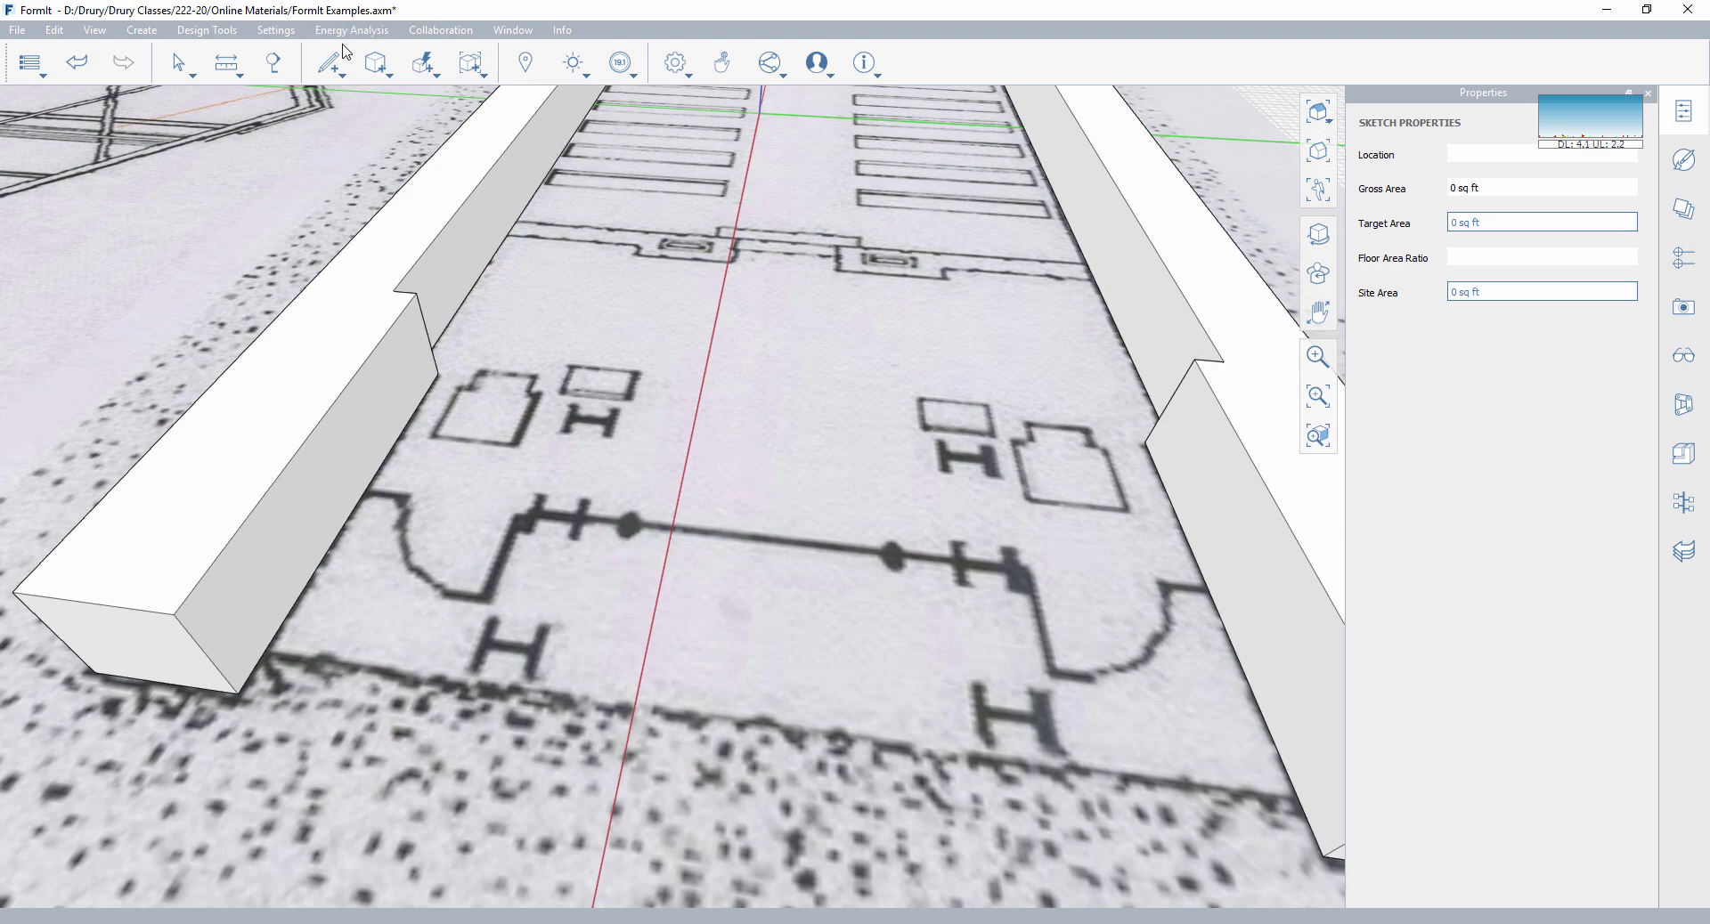
click(330, 102)
click(1323, 853)
key(Escape)
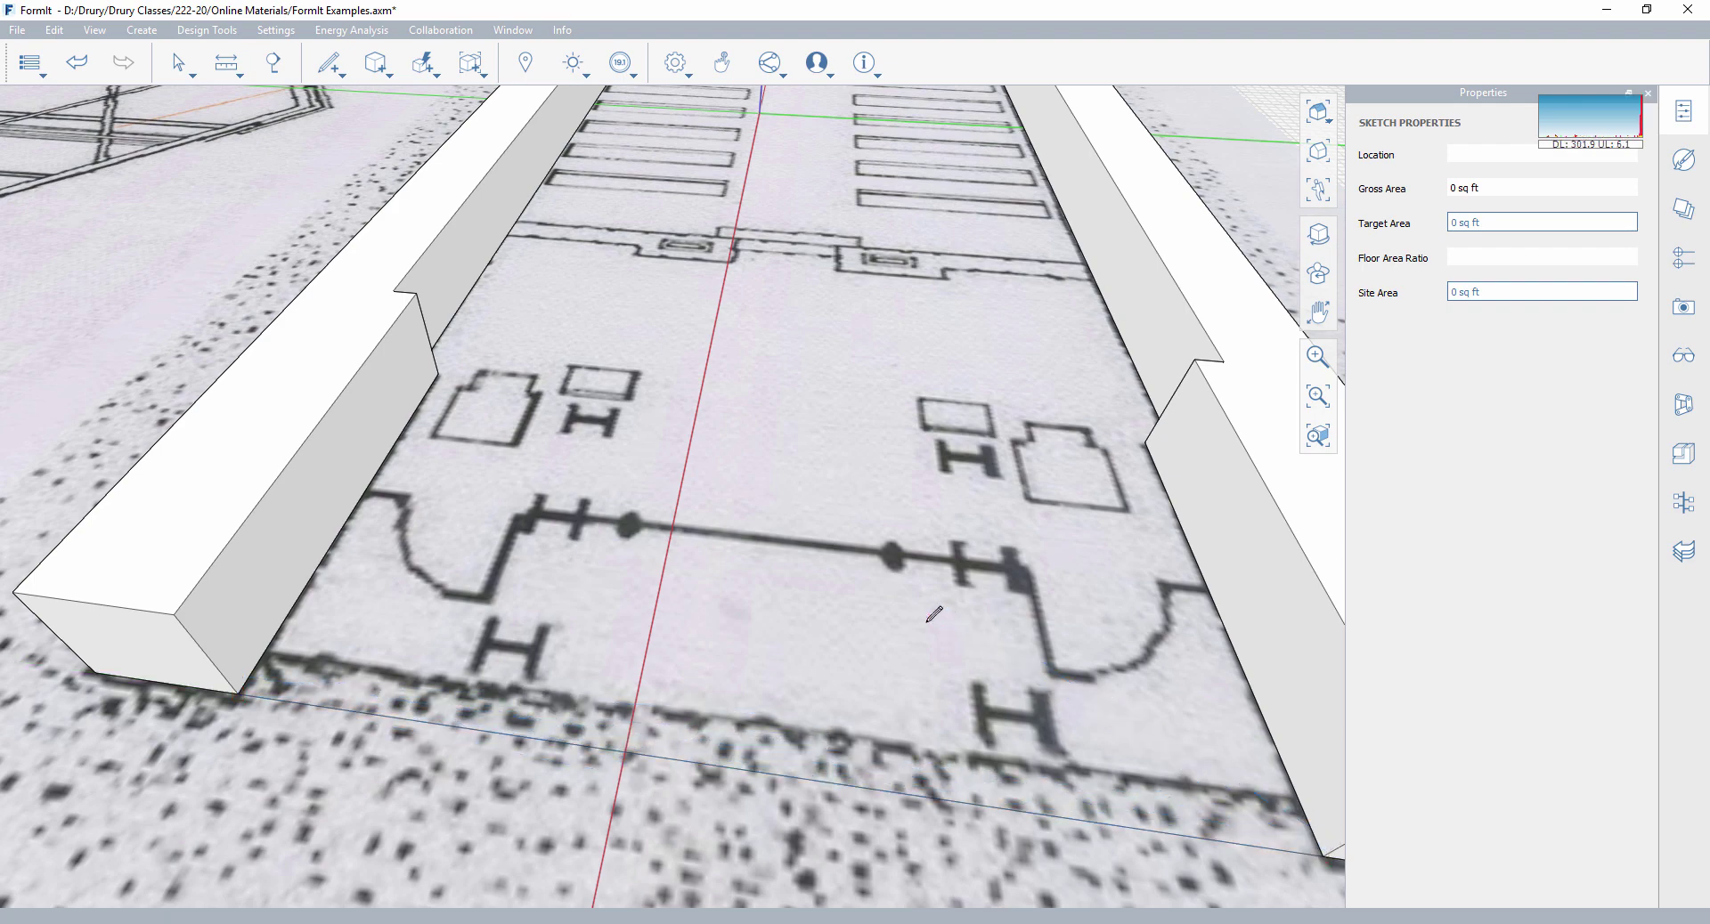
Draw a 9' guide line along the X axis from the midpoint of the entrance-end line into the building.
middle_drag(864, 674, 799, 751)
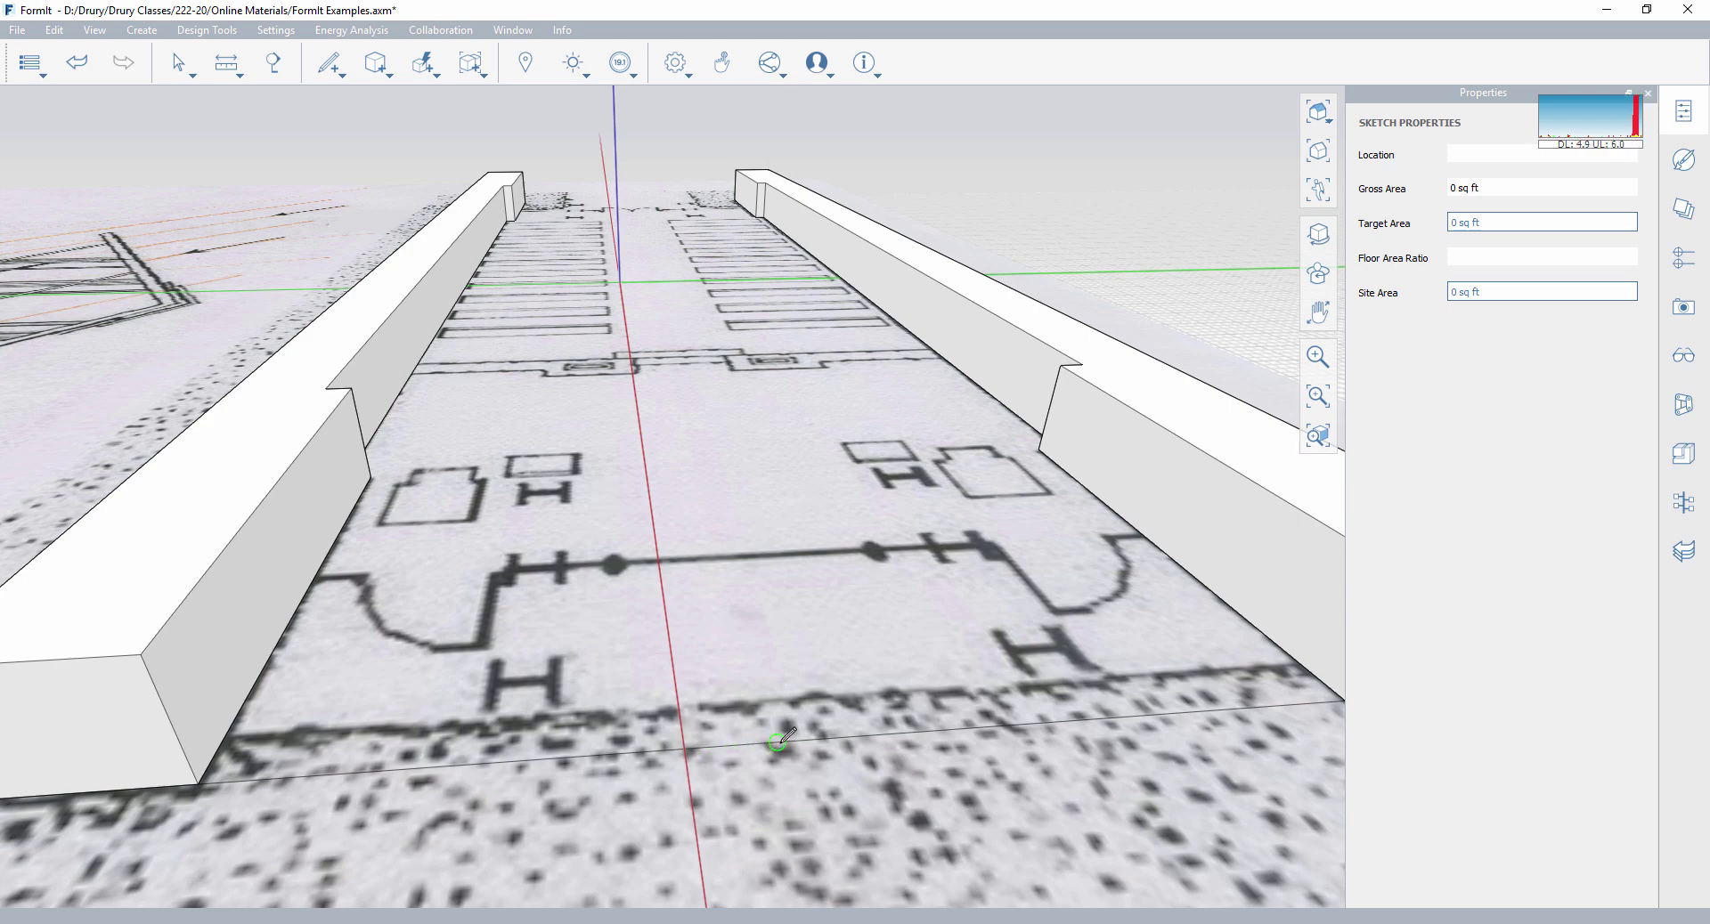
click(808, 738)
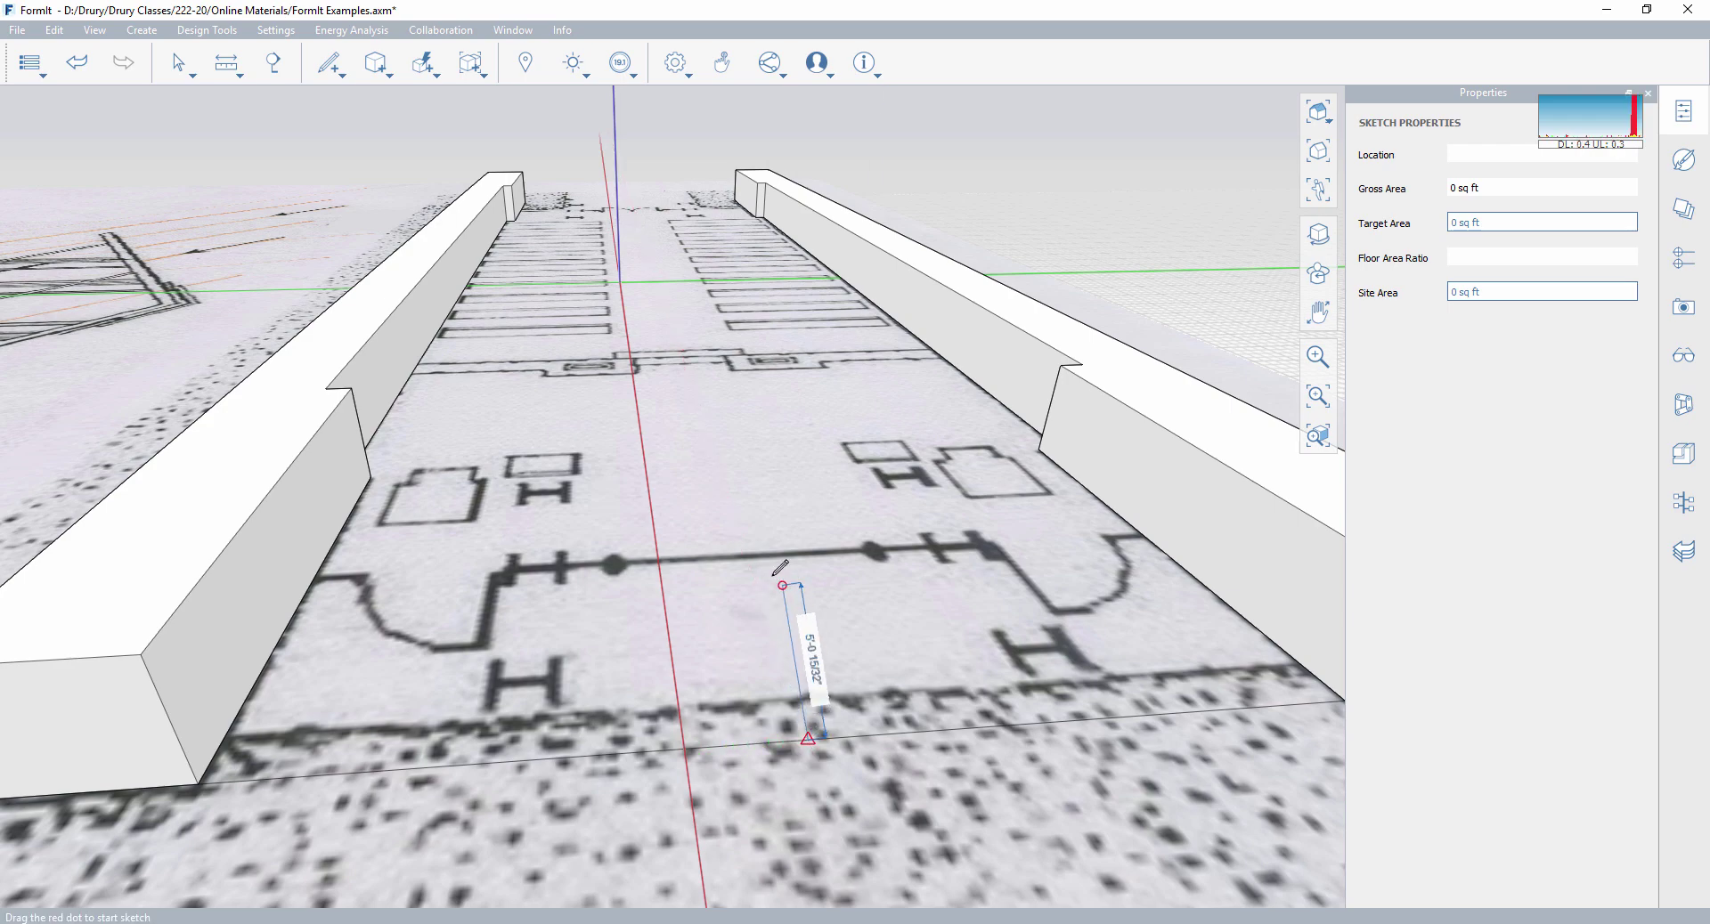
text(9')
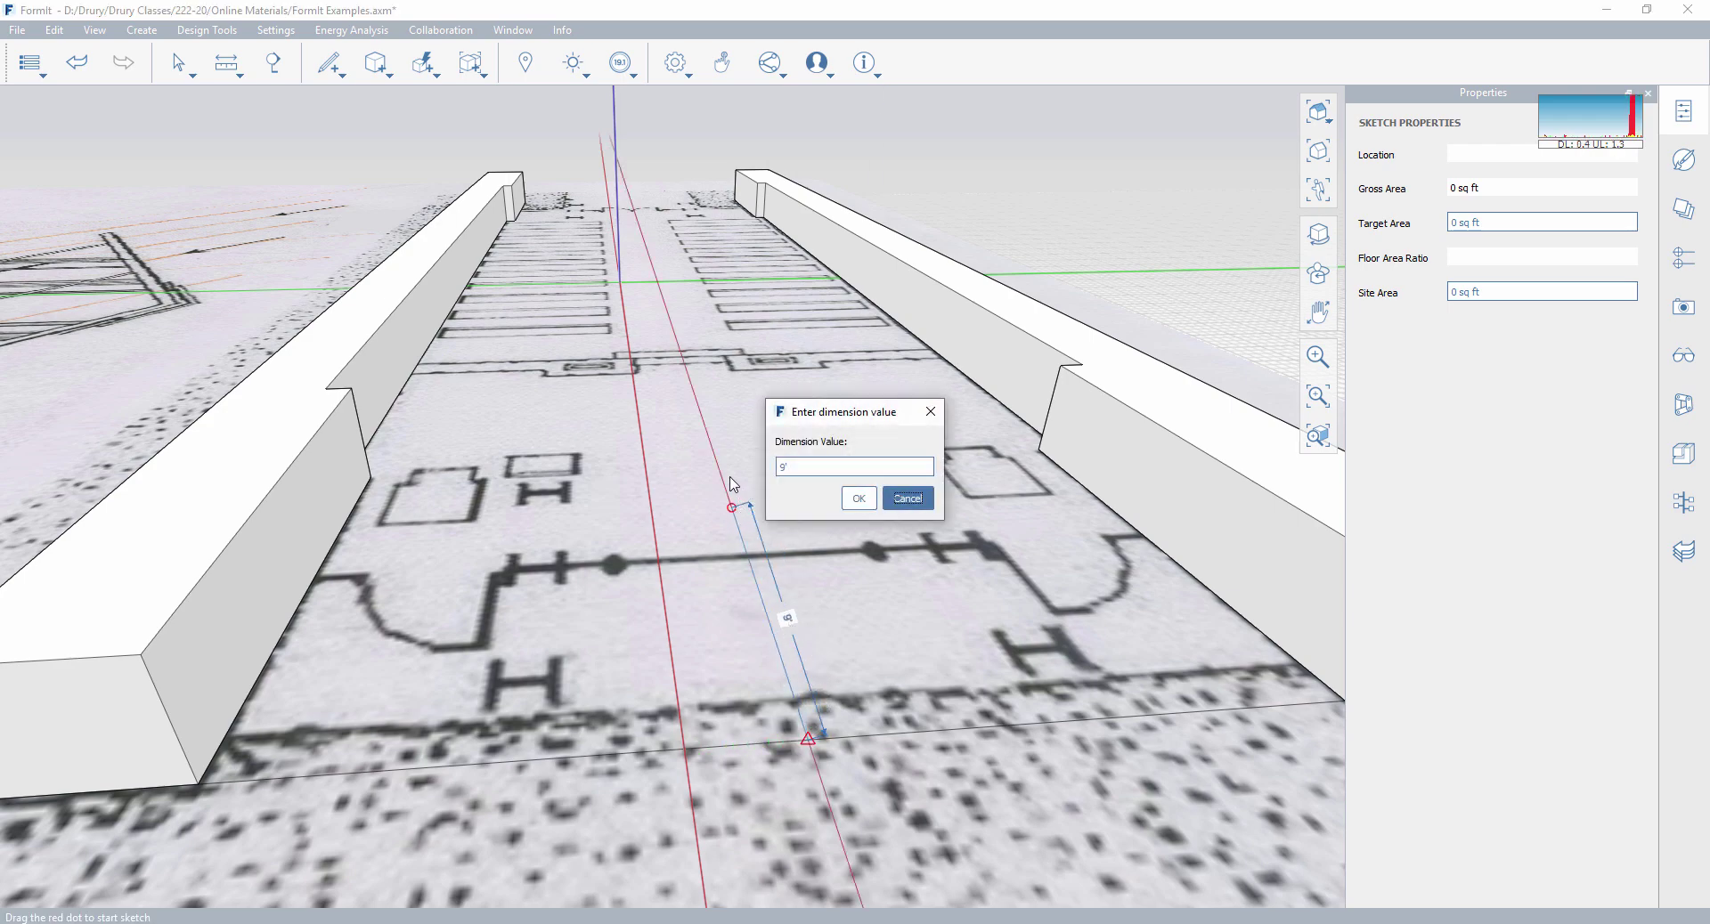
key(Return)
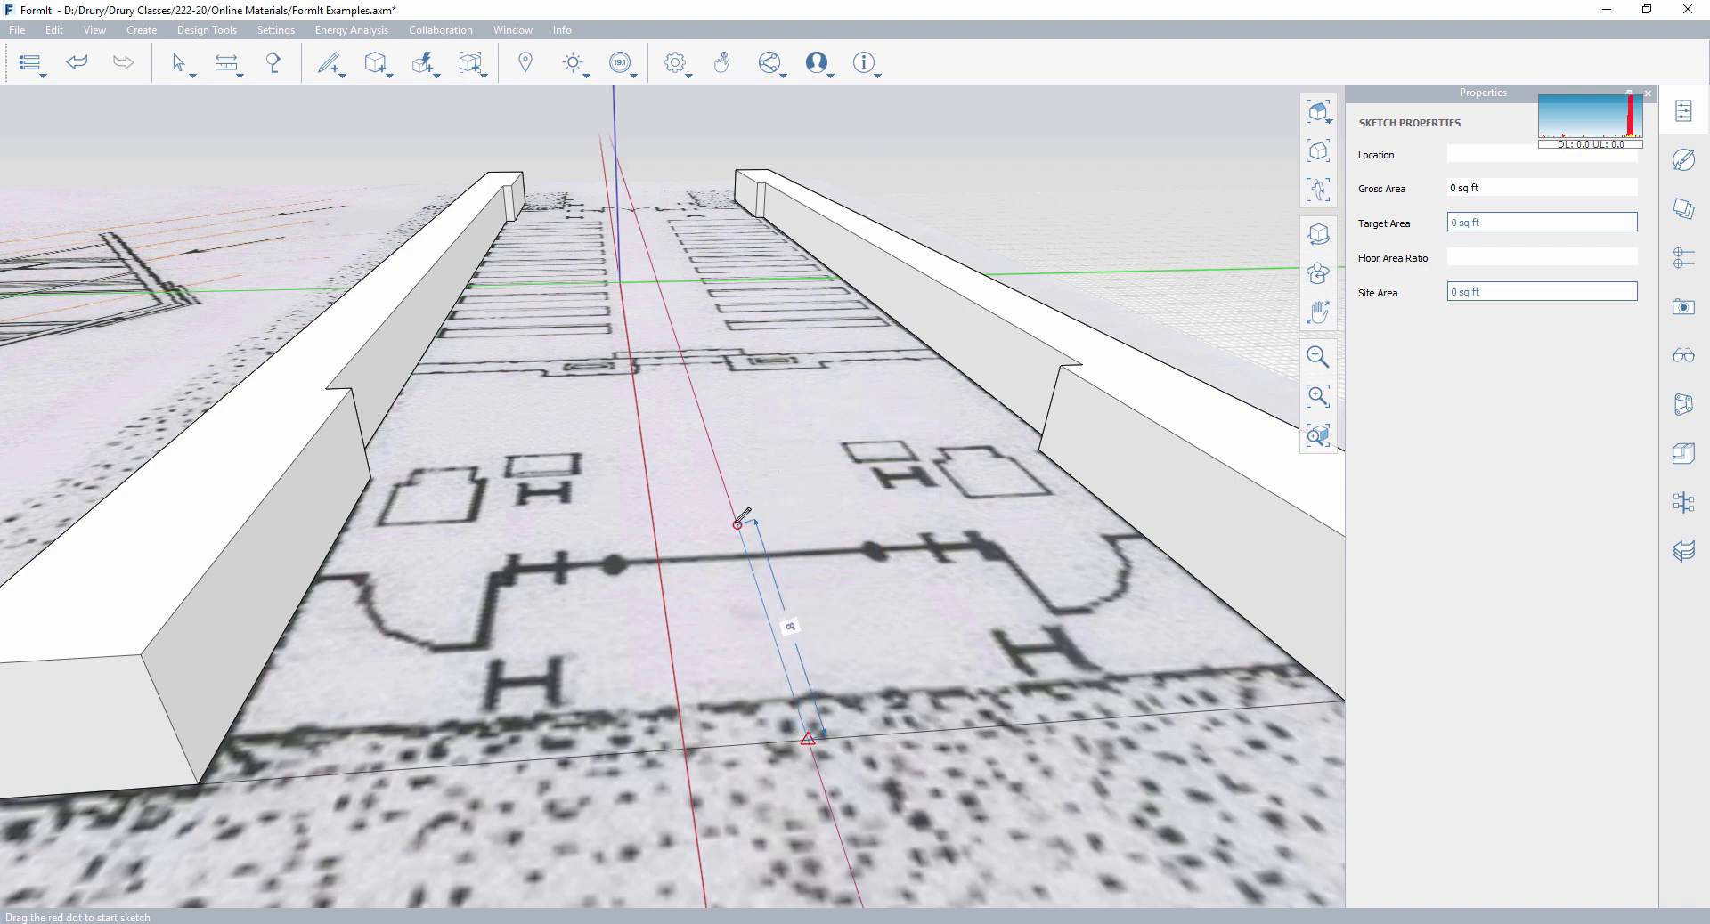
click(730, 502)
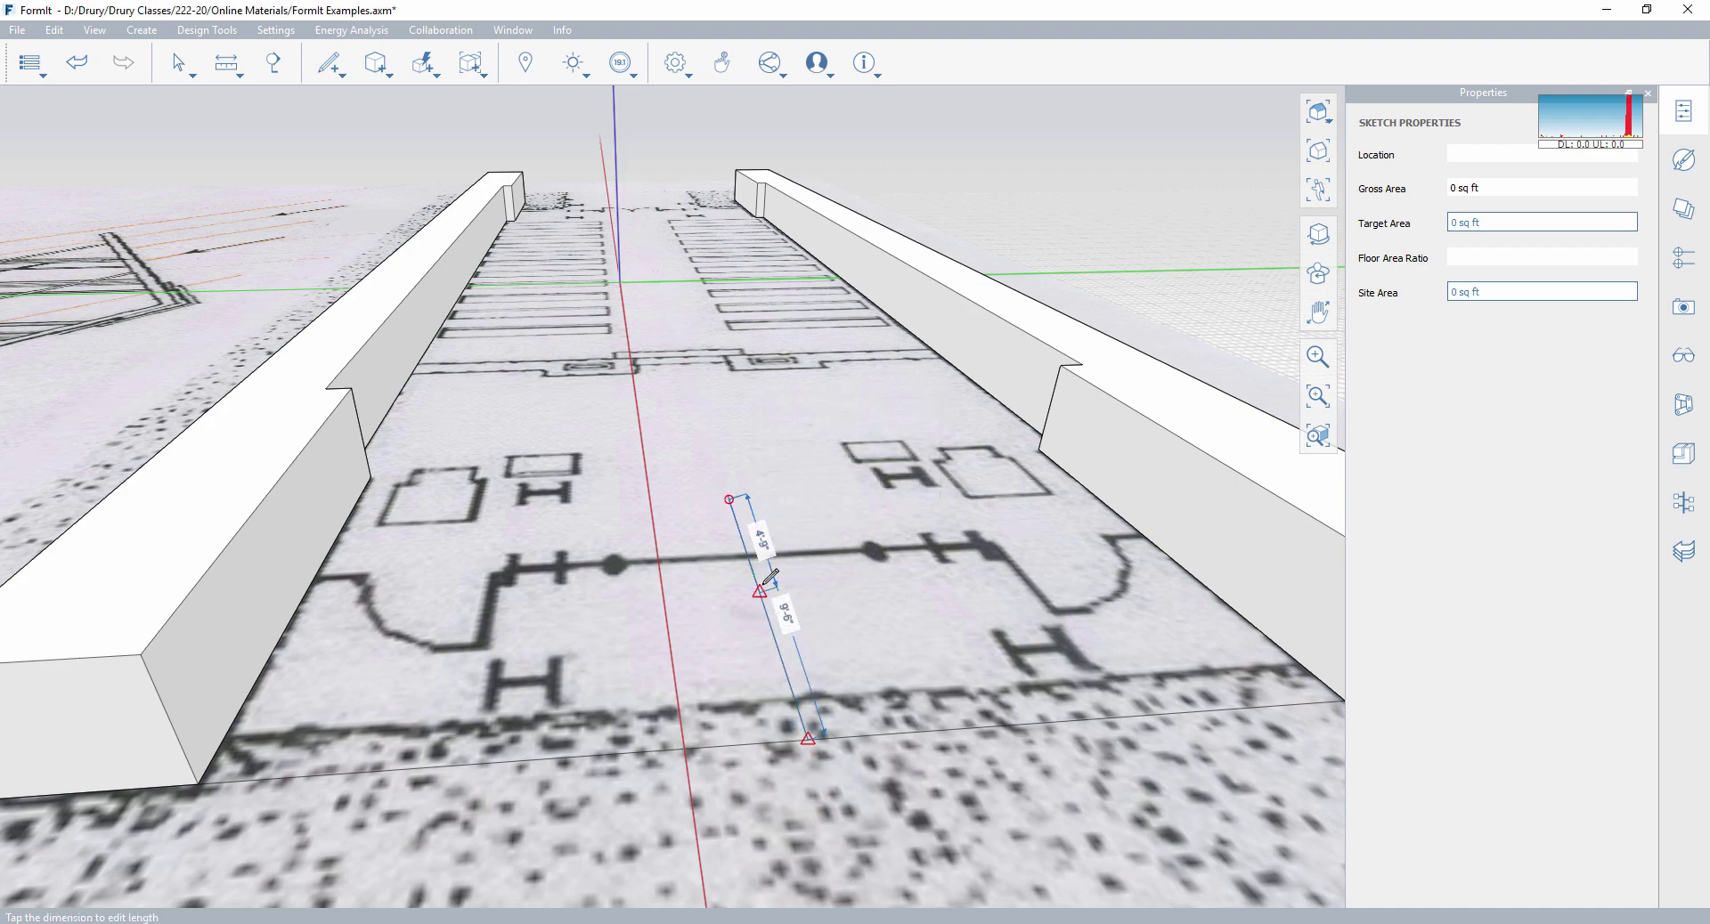
key(Escape)
scroll(728, 593, down, 2)
scroll(728, 592, down, 3)
right_drag(720, 615, 703, 539)
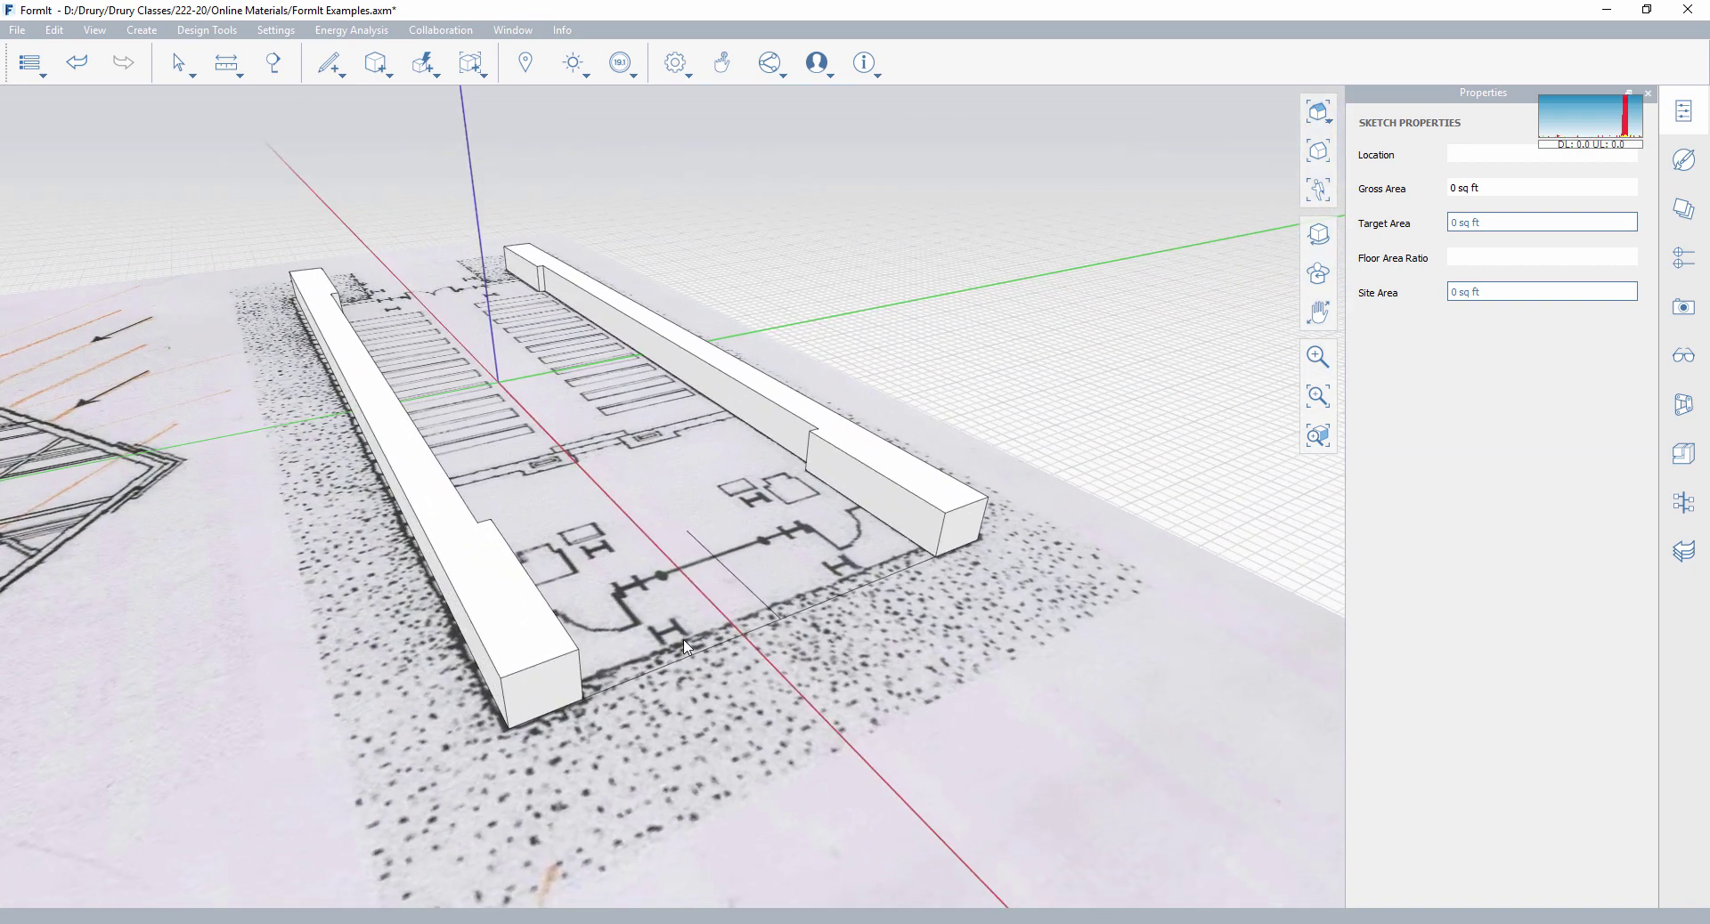
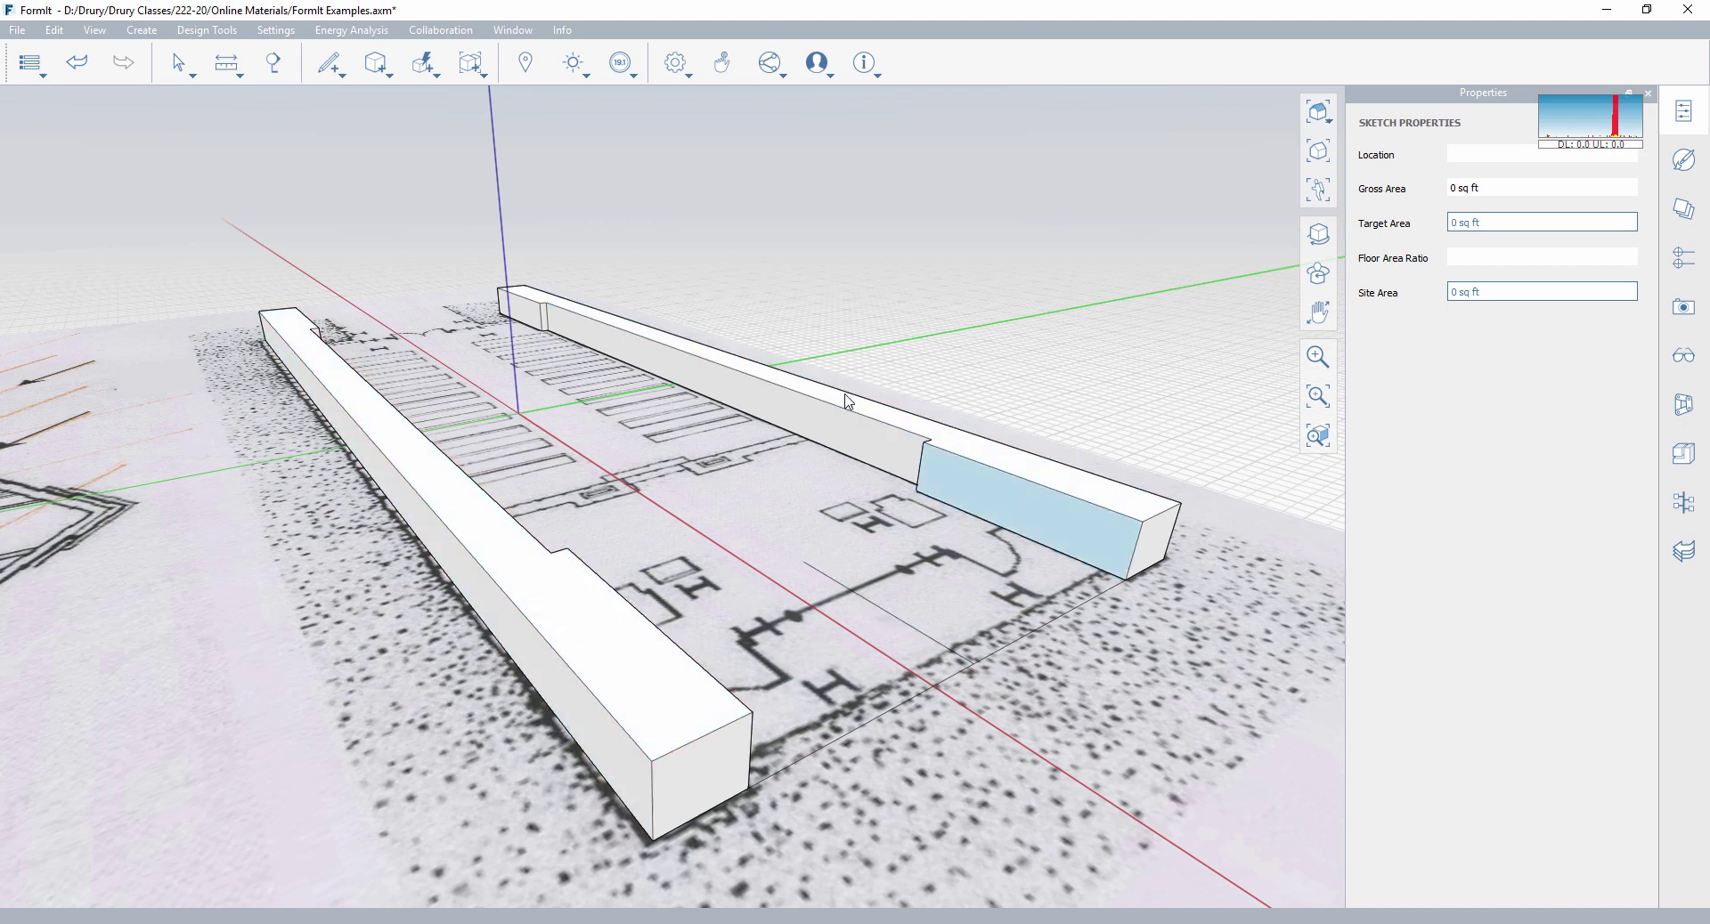
Group both long stone walls together with the entrance-end line and its guide line.
middle_drag(706, 561, 528, 561)
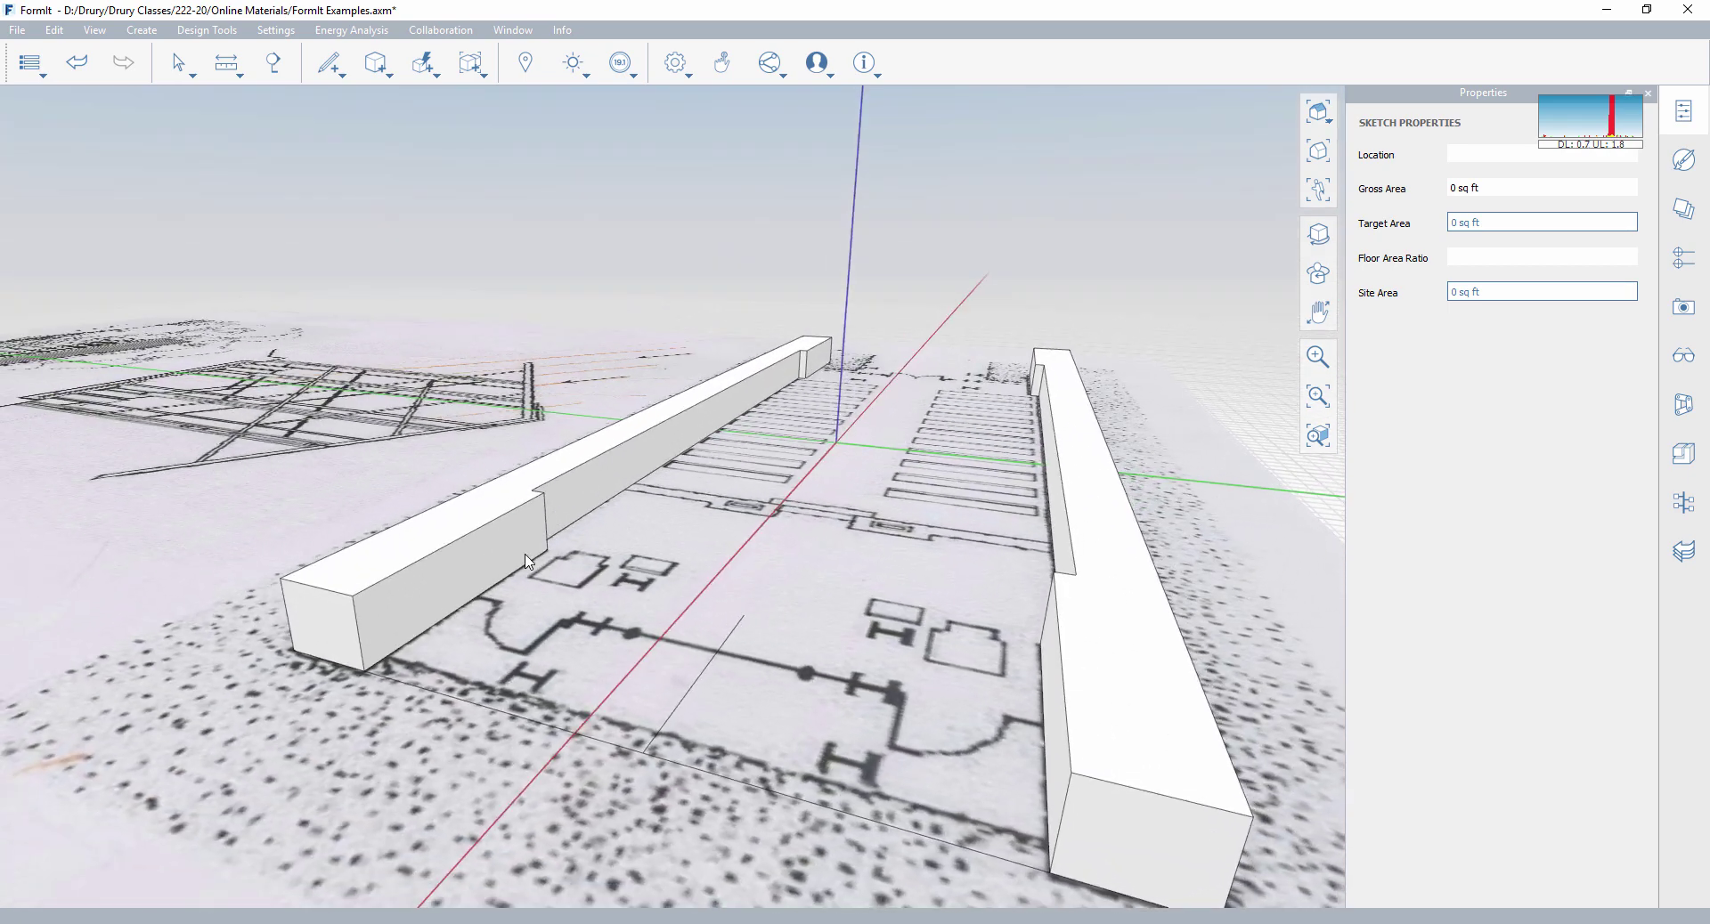
middle_drag(618, 618, 1011, 698)
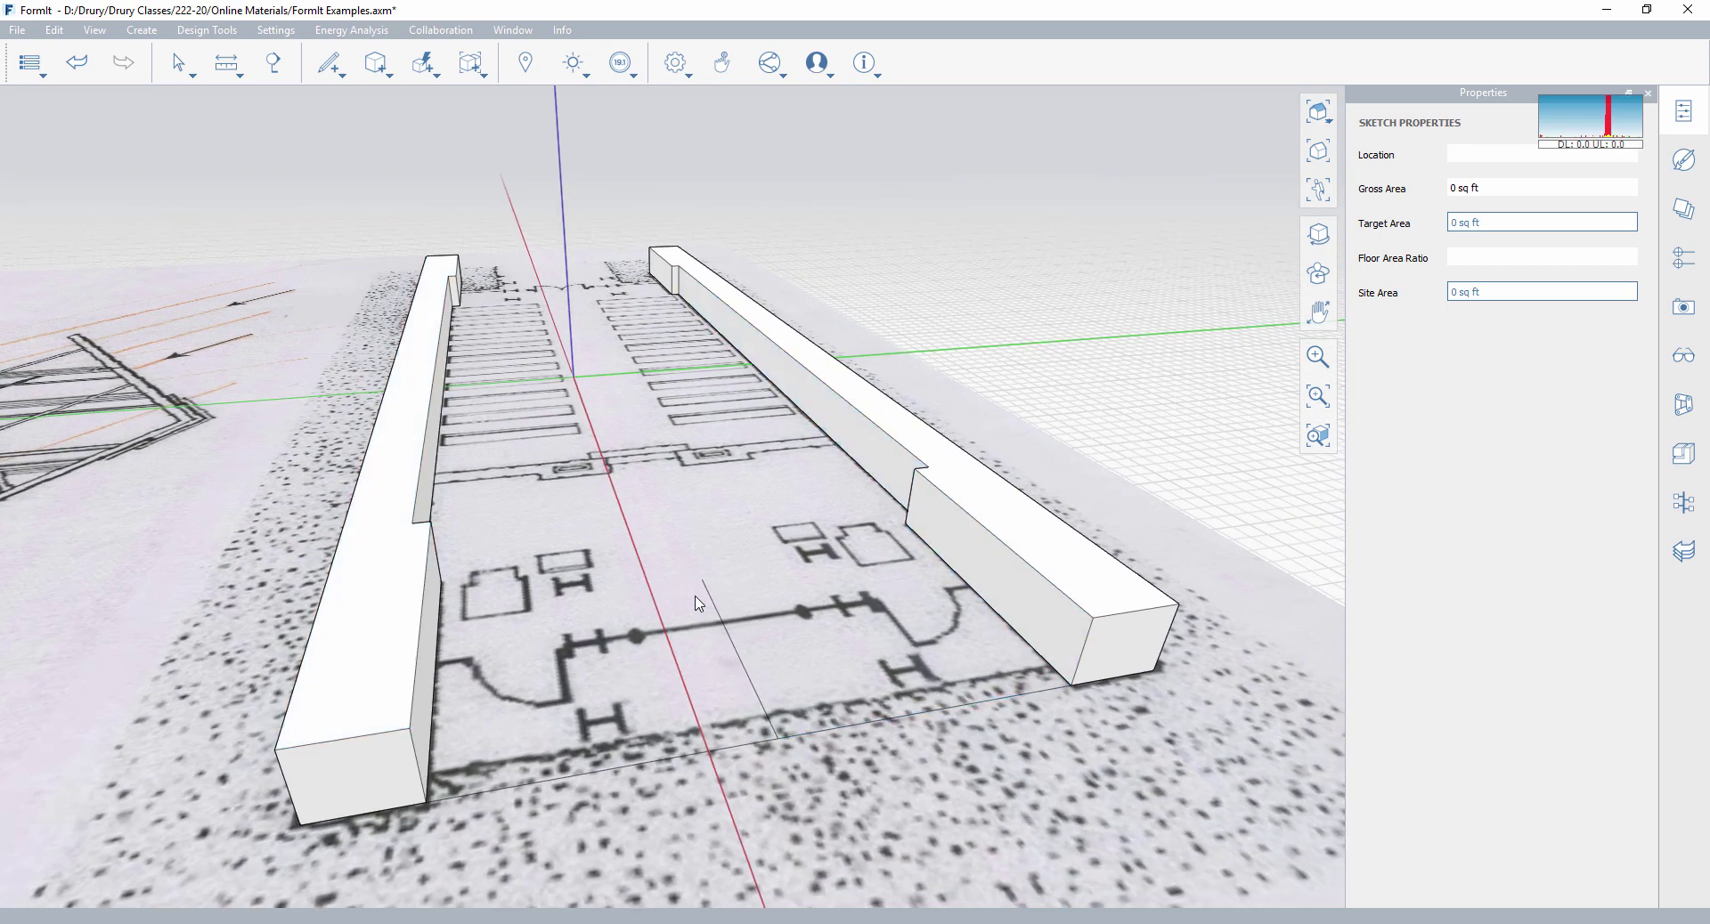
middle_drag(696, 603, 726, 611)
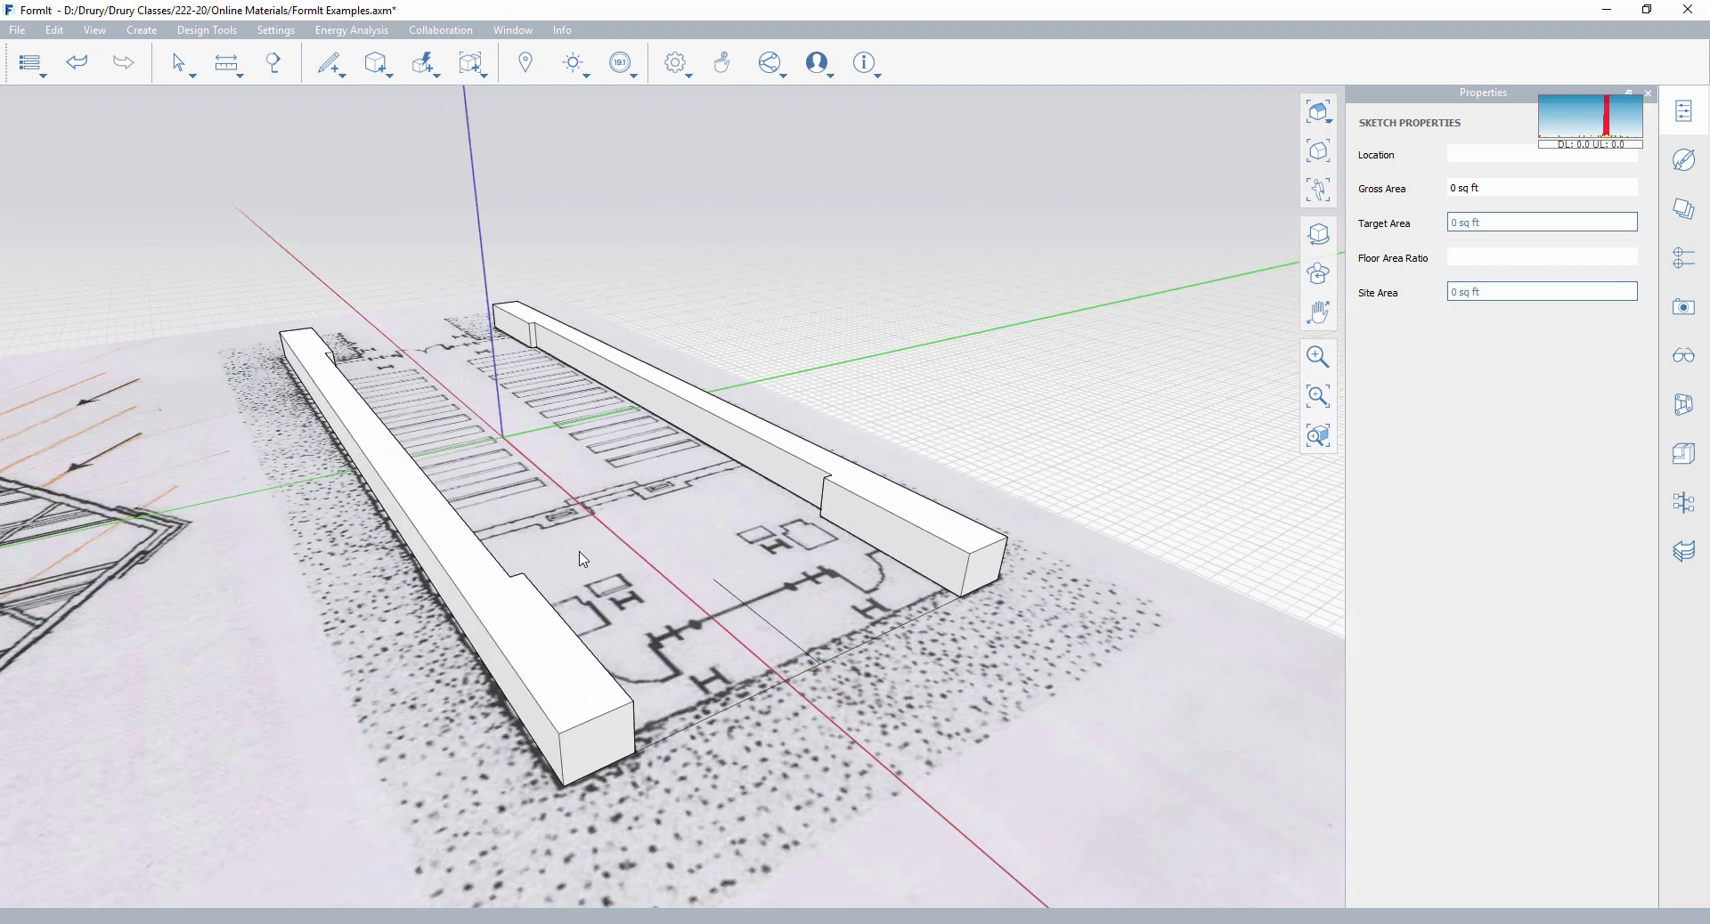
triple_click(531, 627)
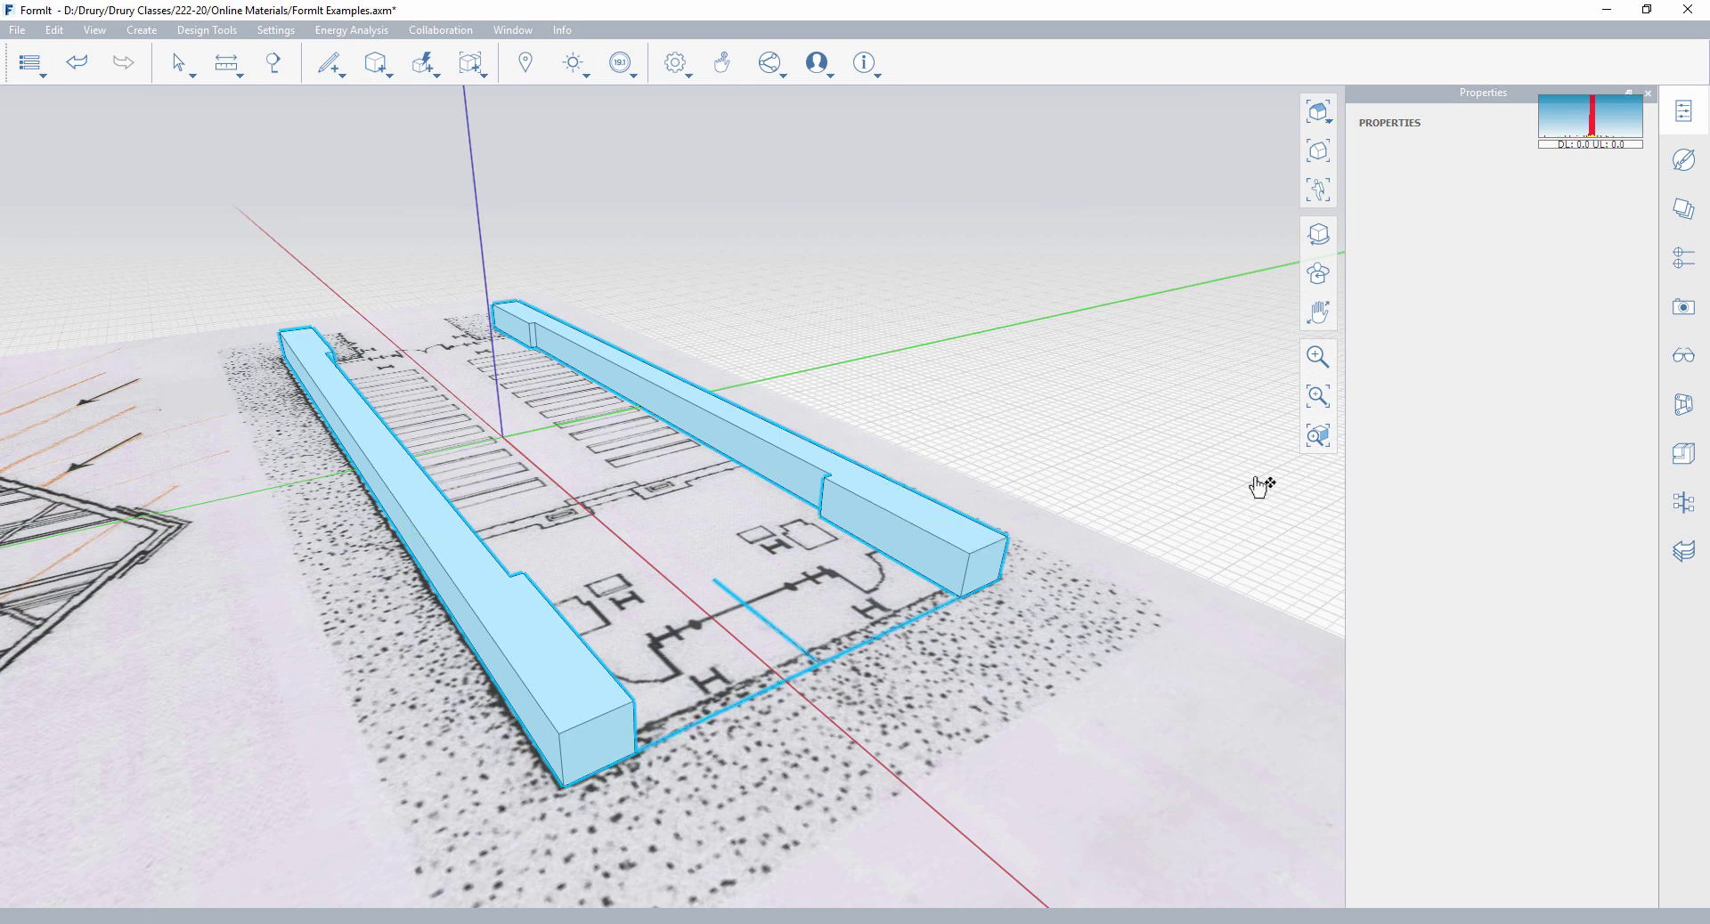
right_click(901, 513)
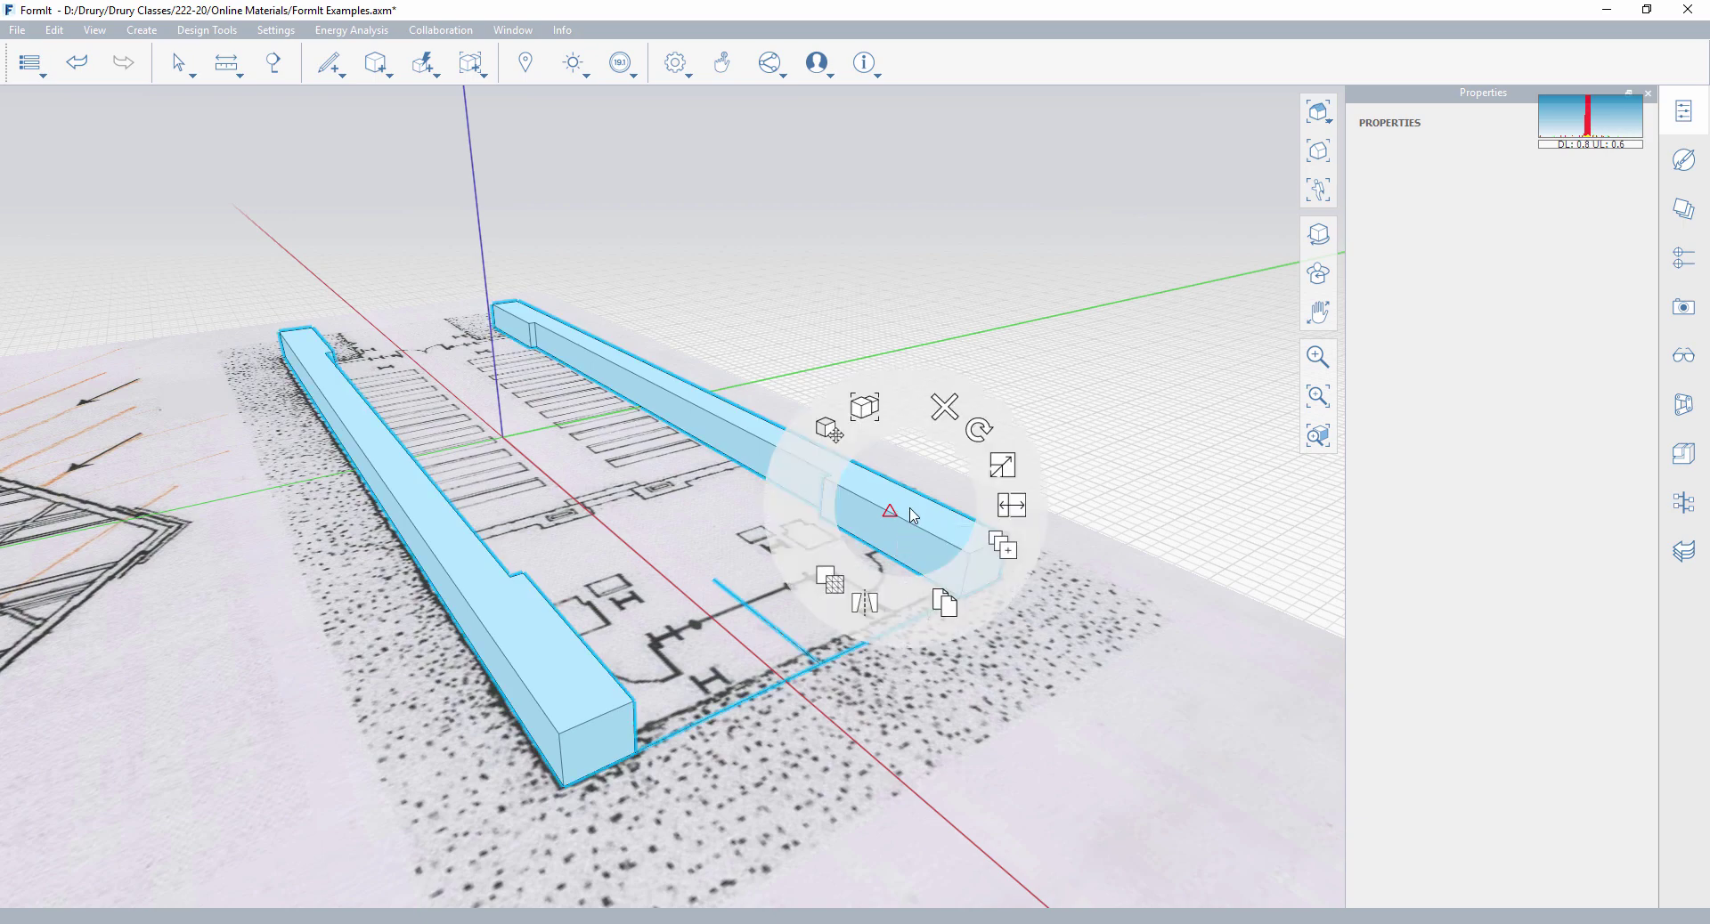
click(868, 410)
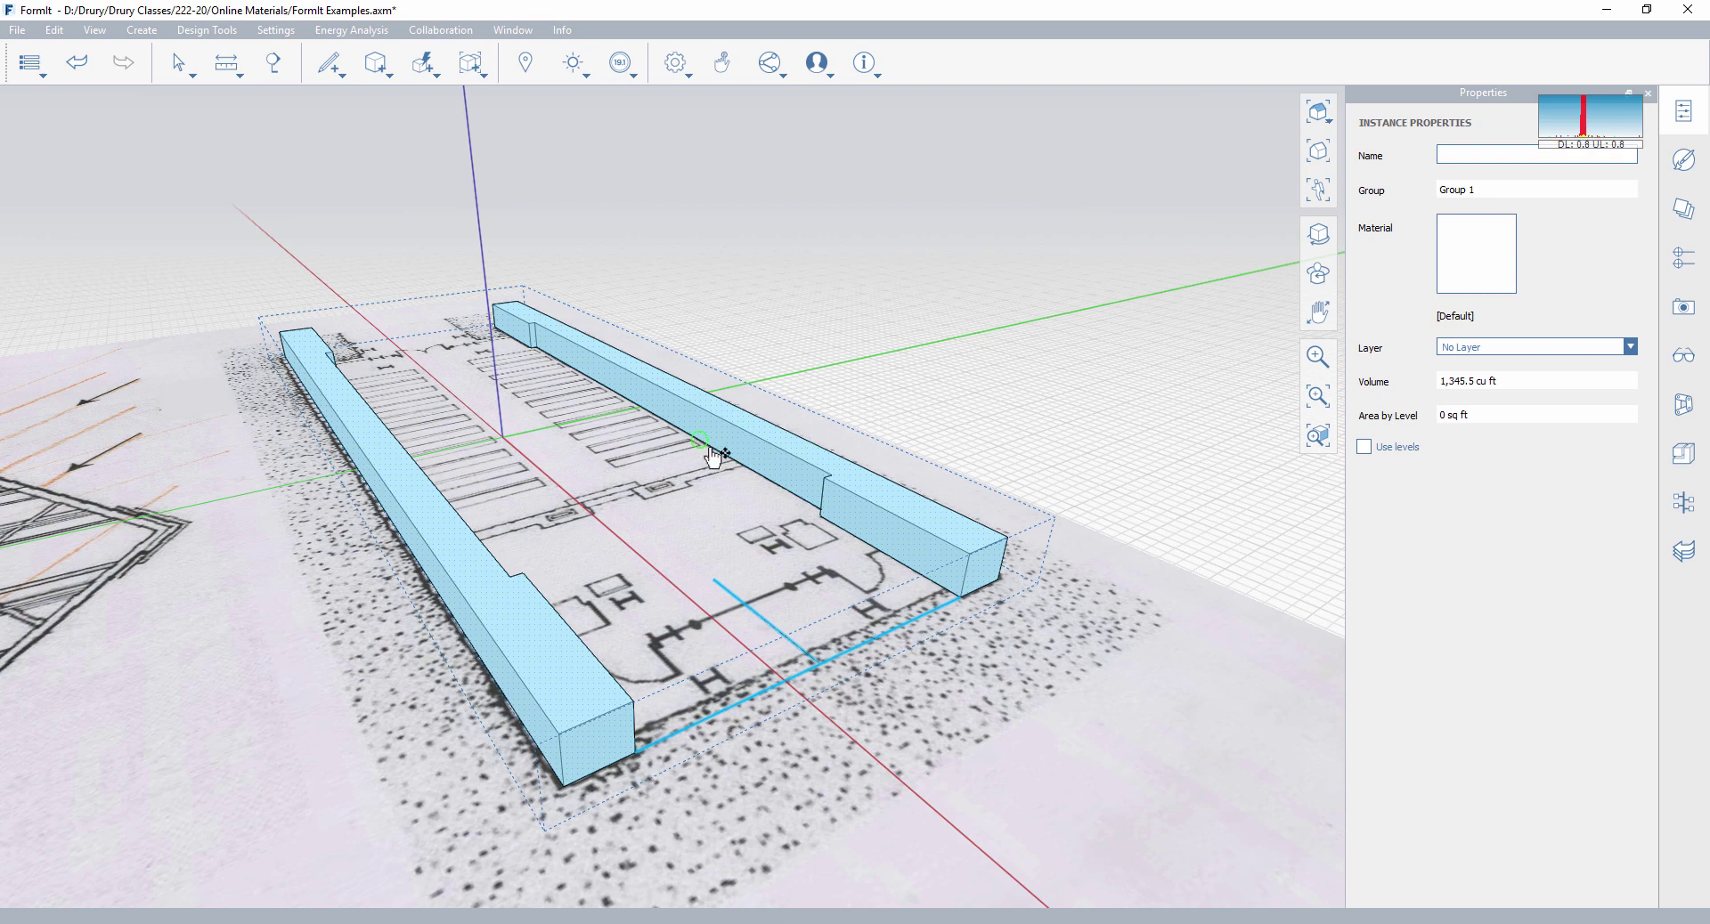
Name the new wall group instance Stone Base and clear the selection.
drag(1544, 142, 1528, 82)
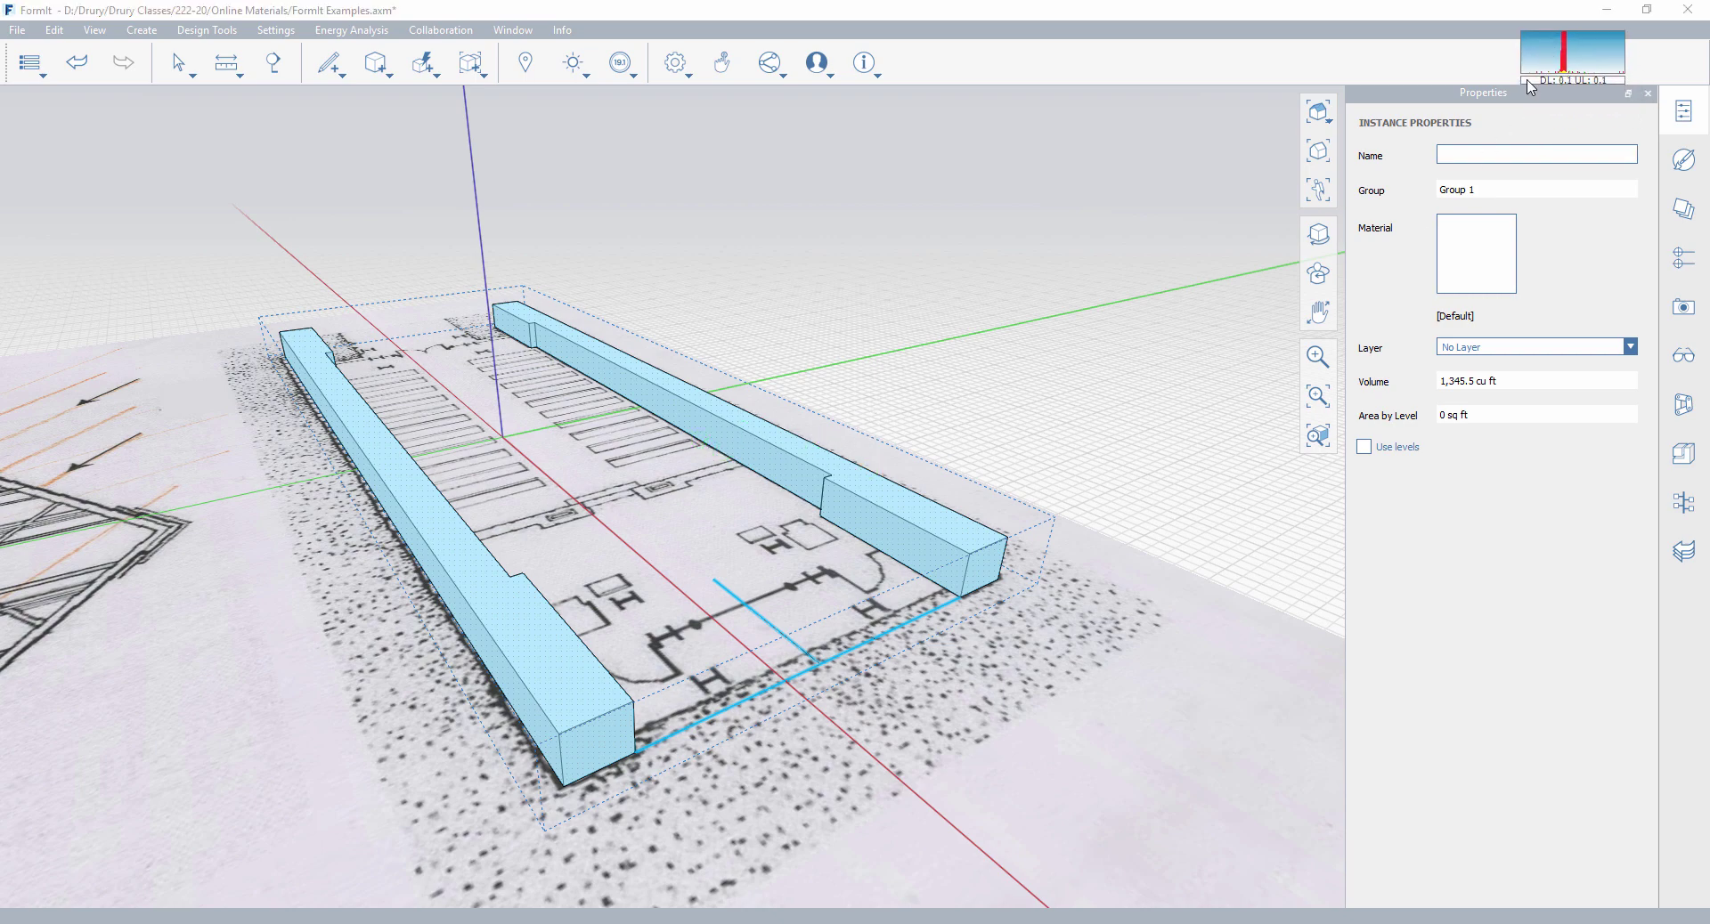
click(1479, 157)
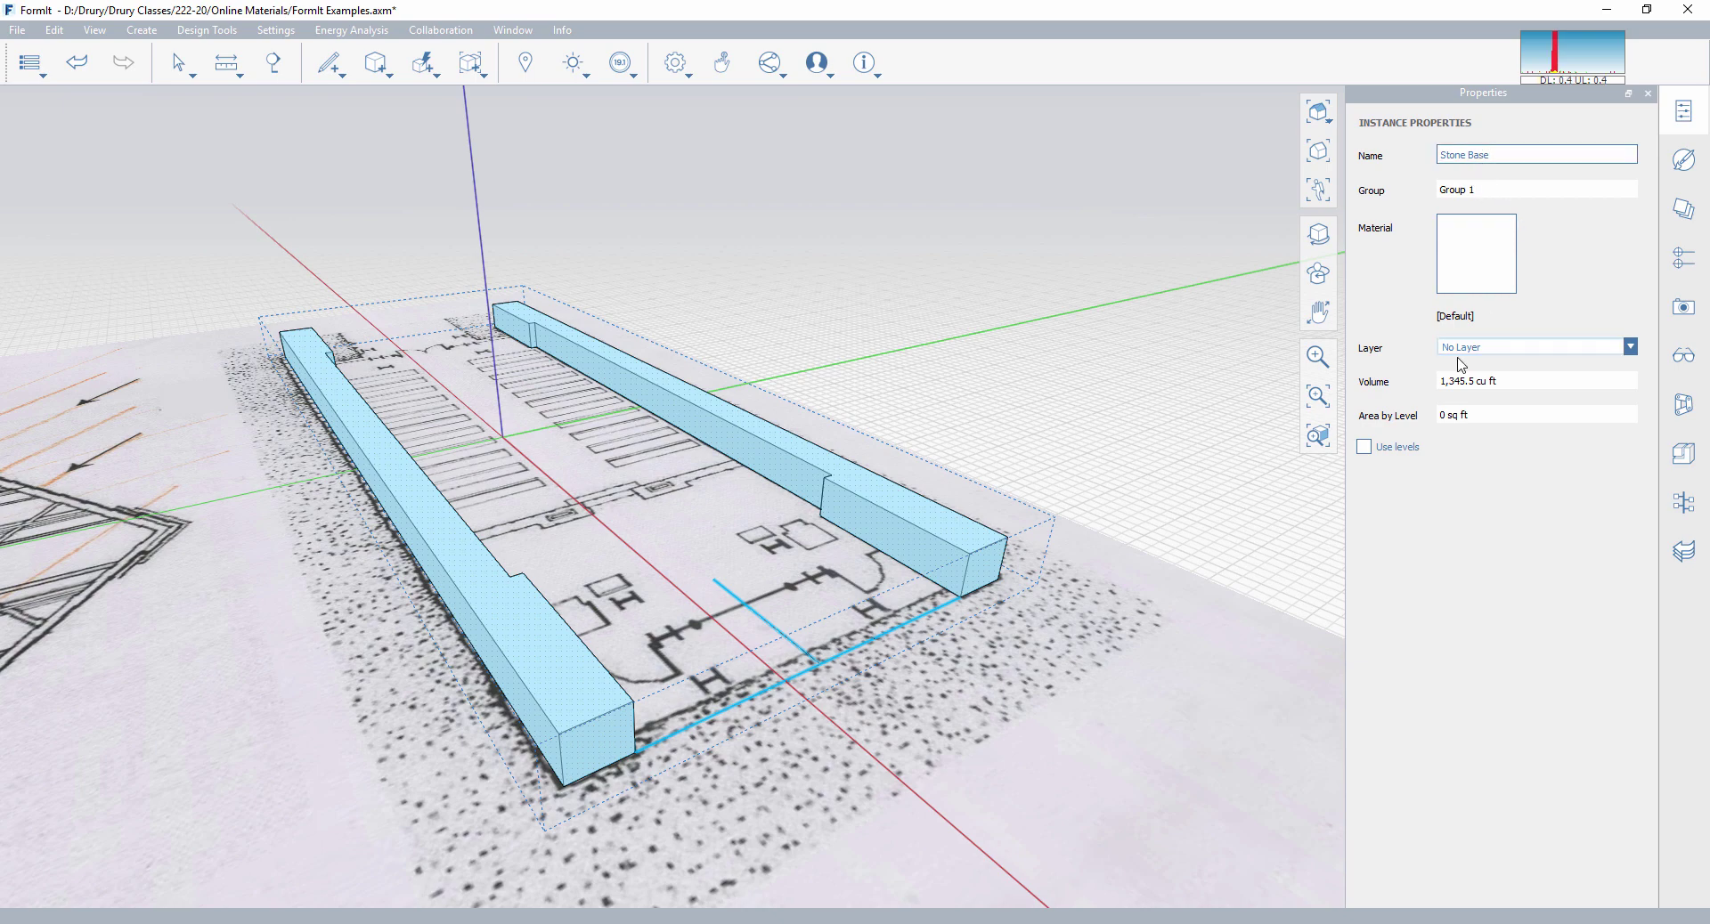
click(1633, 351)
click(1559, 483)
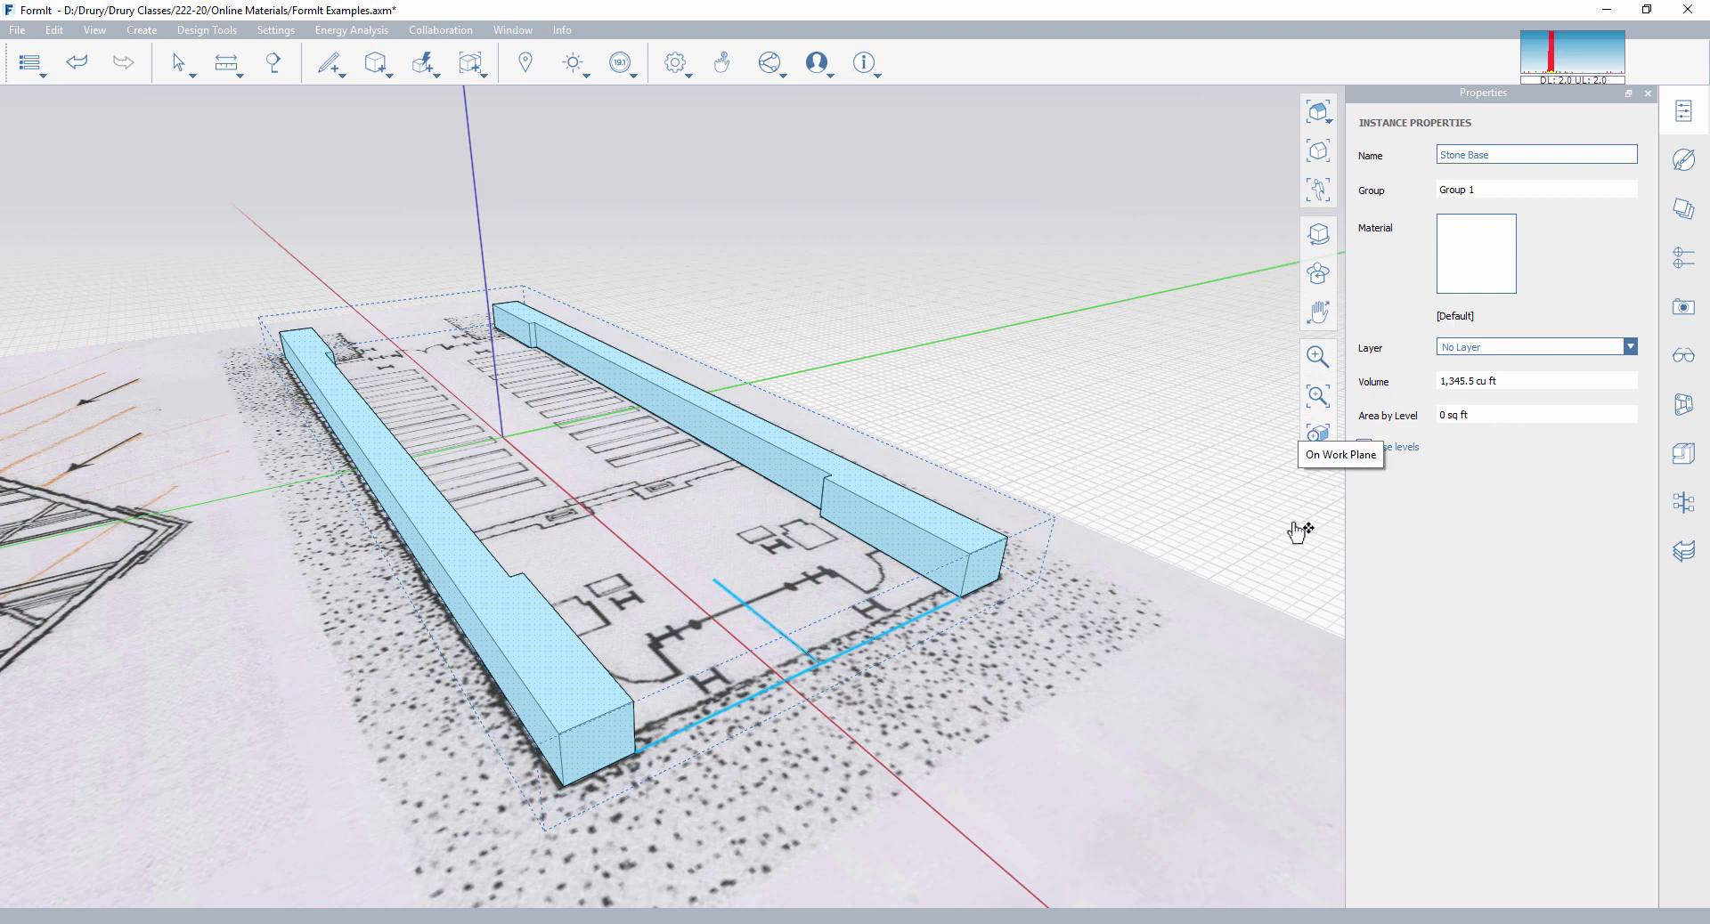
click(1171, 535)
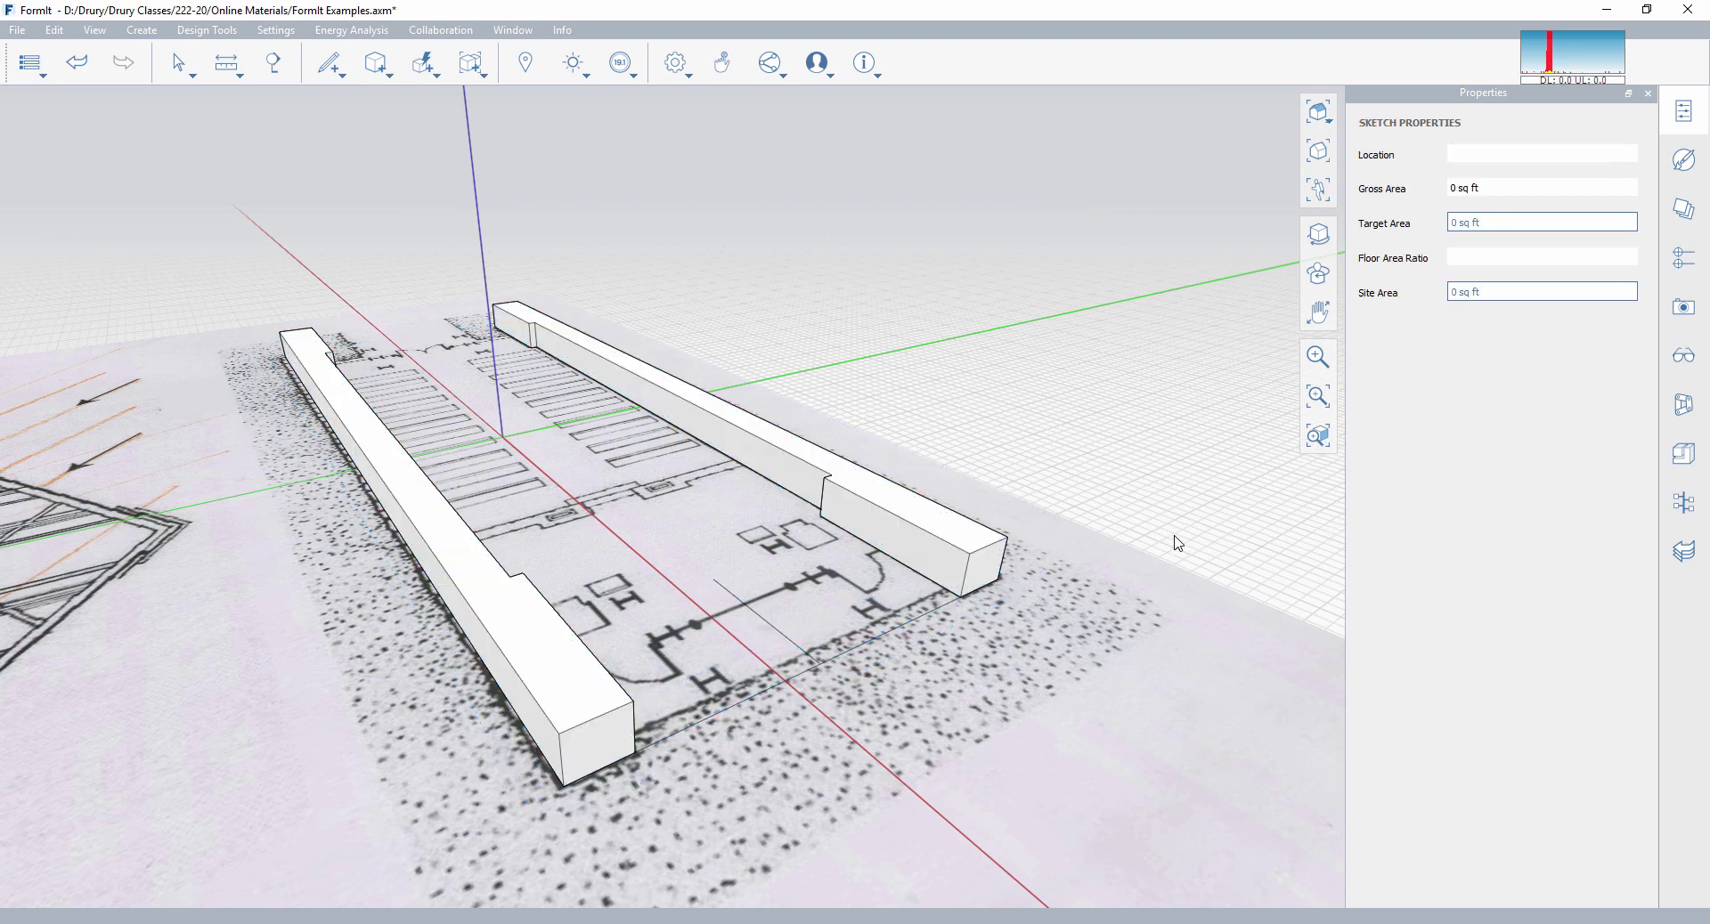
Check that the Stone Base walls and guide lines select together as one group, and deselect them.
middle_drag(1172, 538, 972, 540)
click(973, 541)
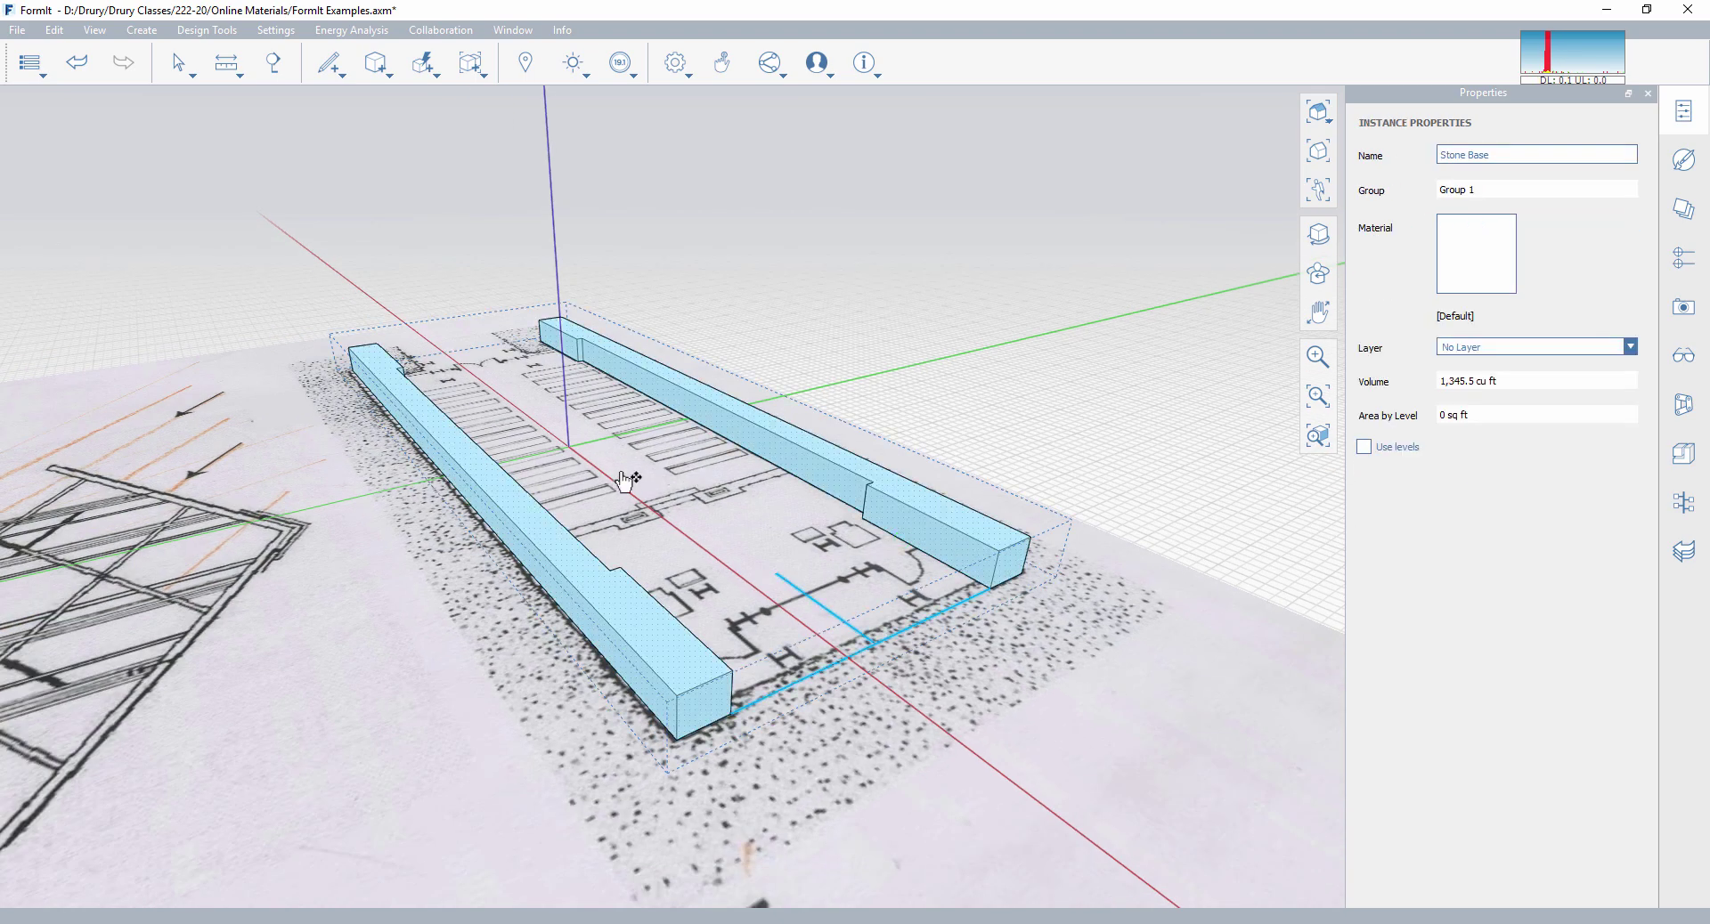
click(1133, 372)
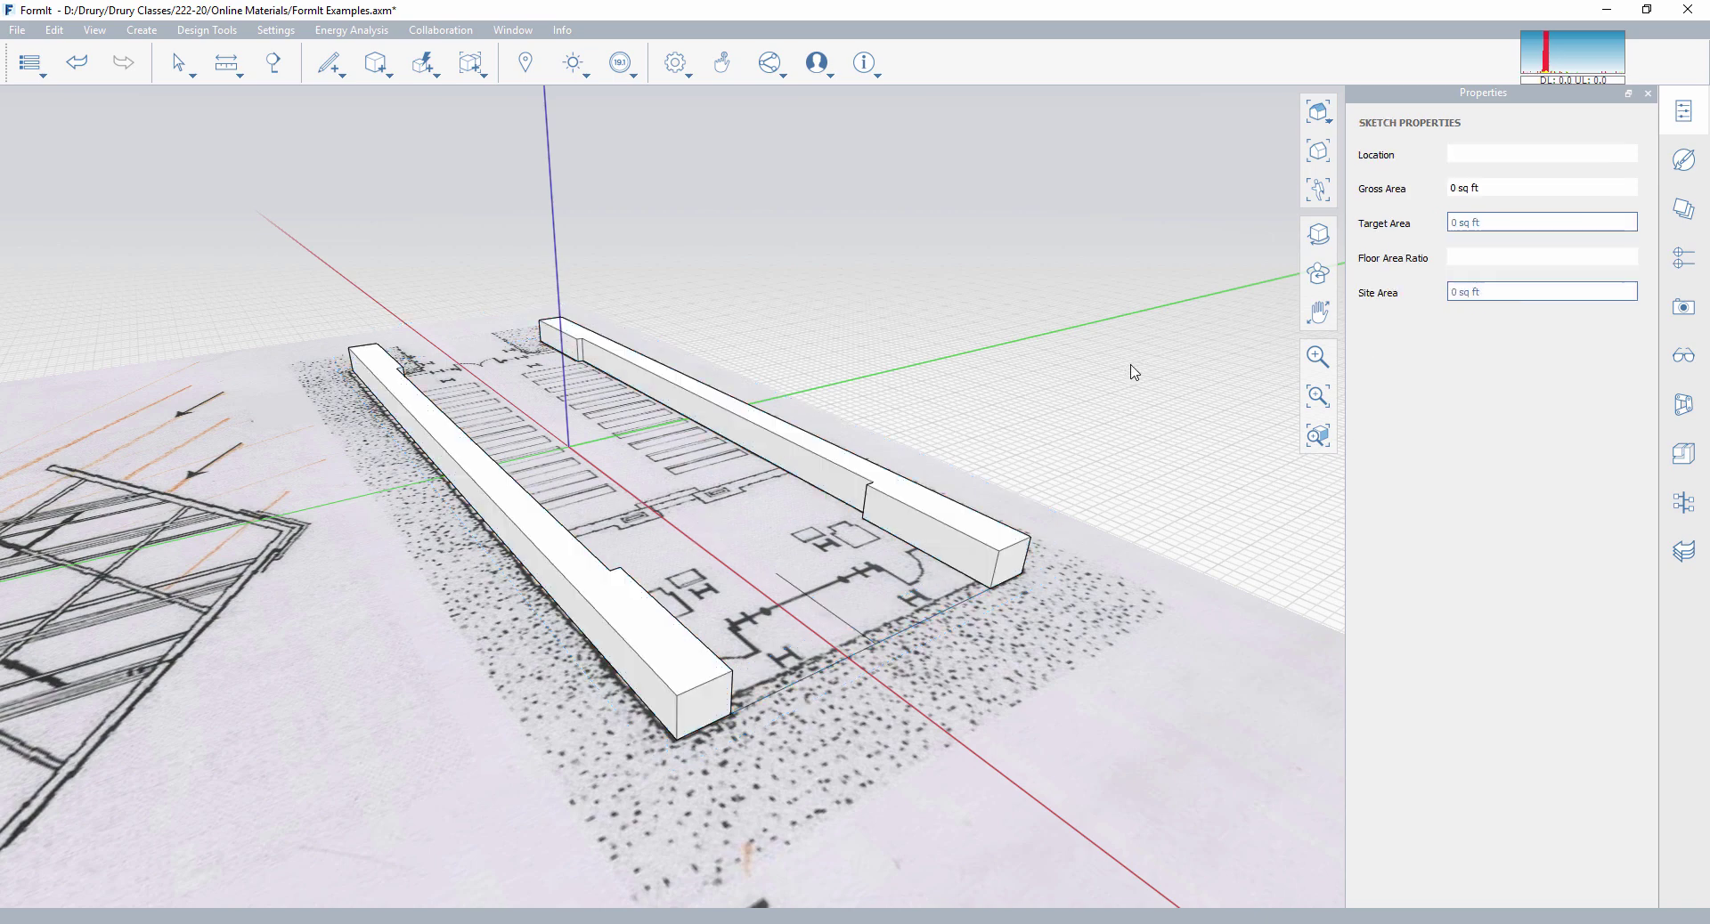
mouse_move(1116, 379)
middle_down()
mouse_move(1157, 387)
mouse_move(1095, 415)
middle_up()
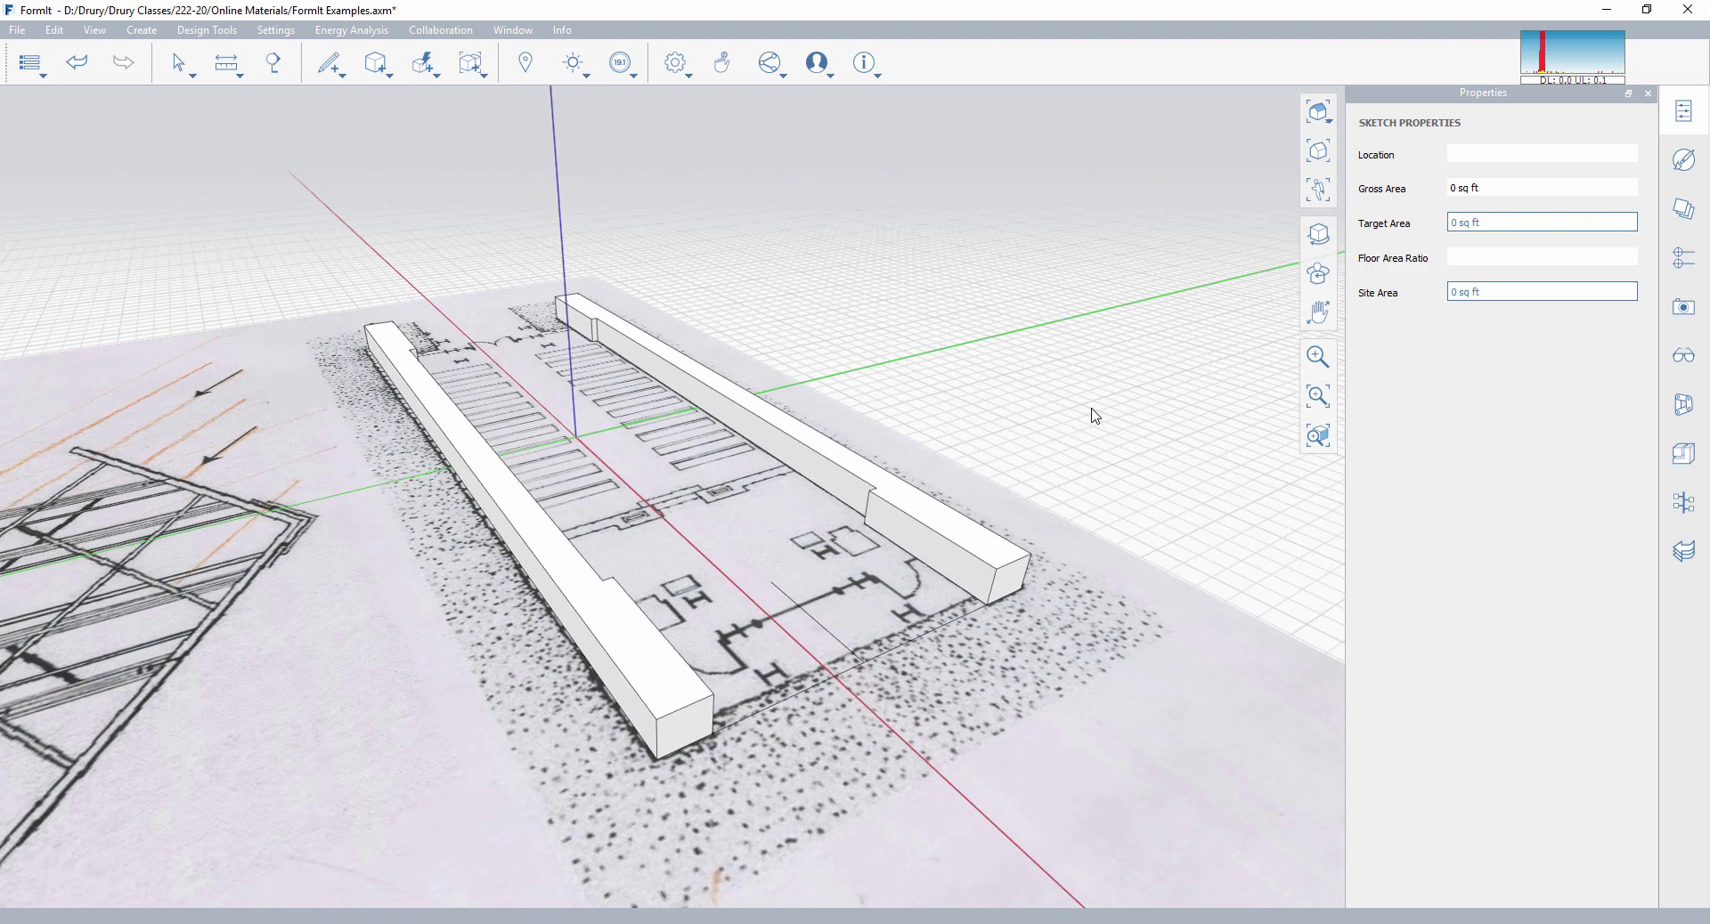